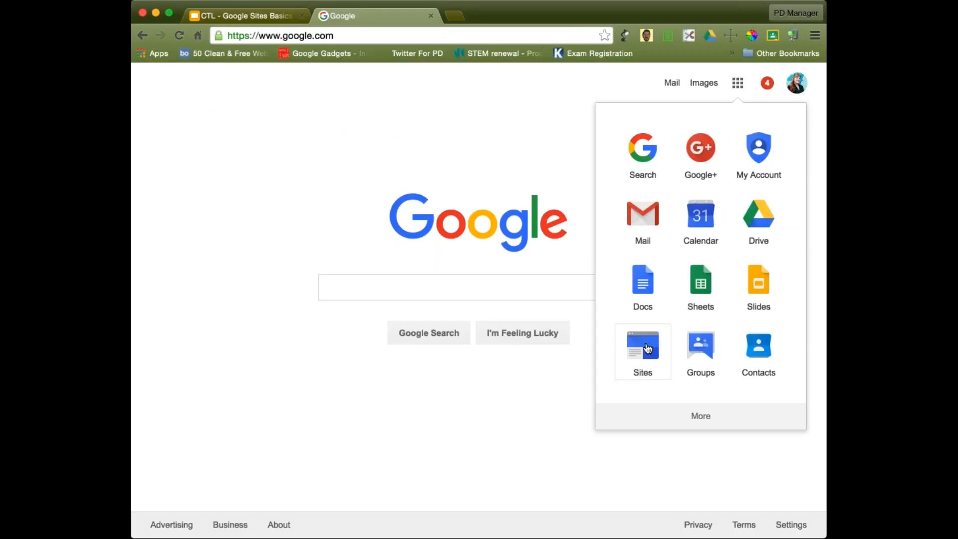
Go to Google Sites, look through the list of sites and open the Google Sites for Educators site
click(647, 349)
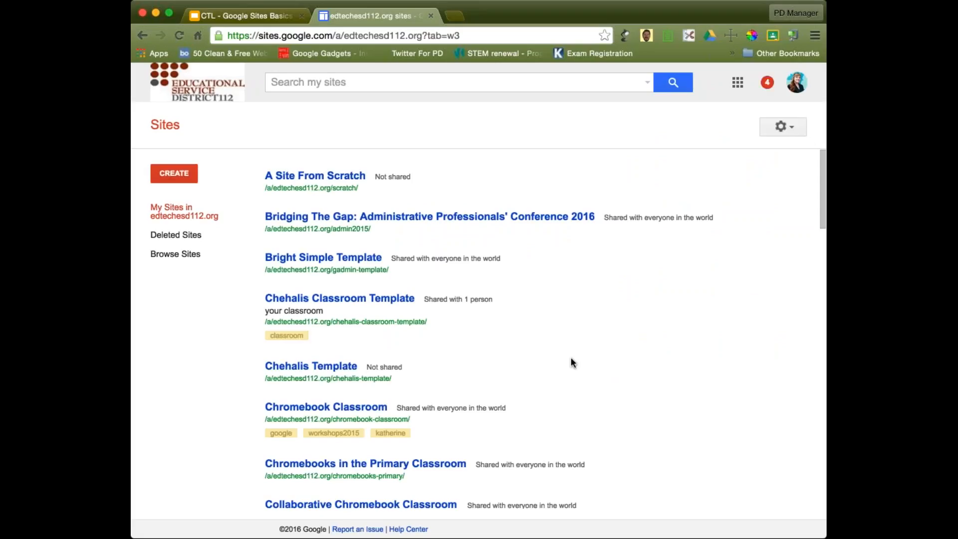
scroll(539, 306, down, 5)
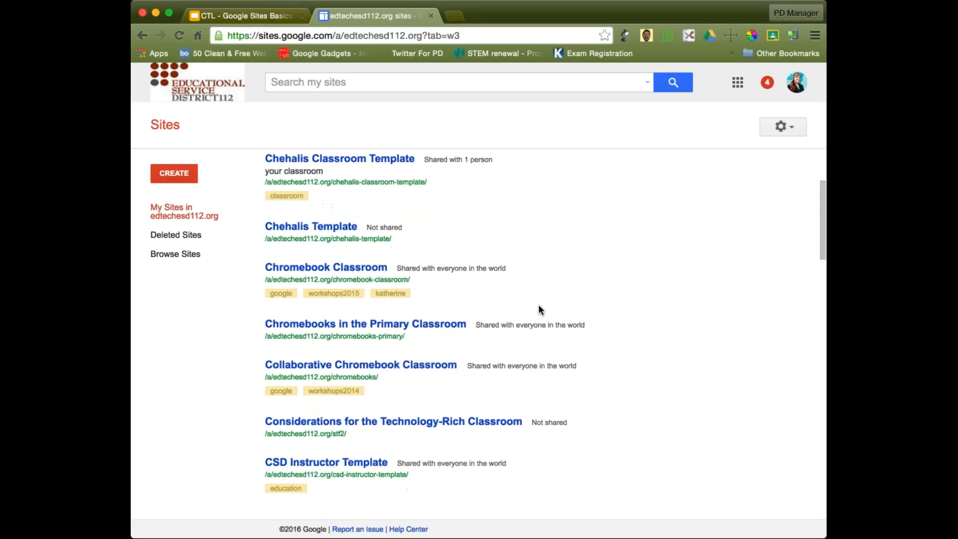
scroll(539, 308, down, 2)
scroll(539, 309, up, 6)
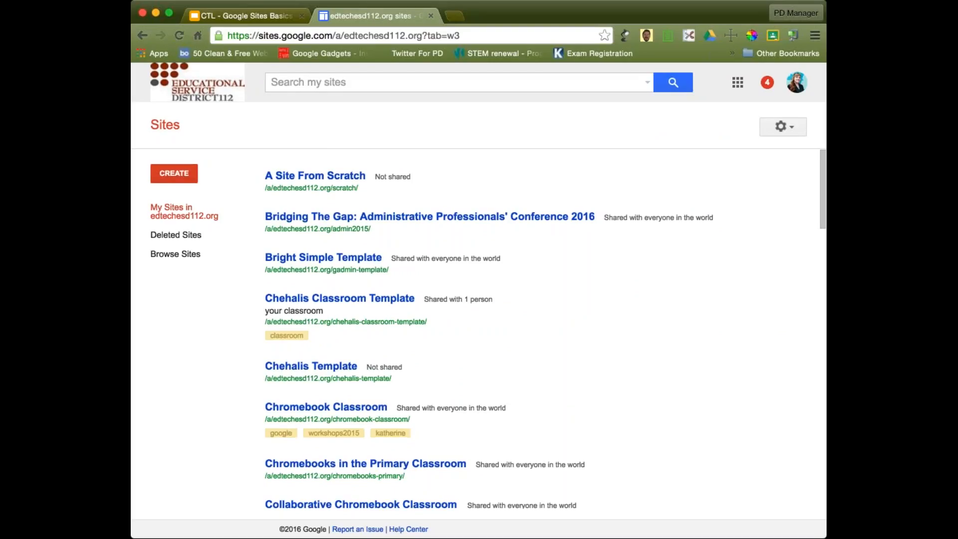
scroll(479, 329, down, 7)
scroll(406, 322, down, 2)
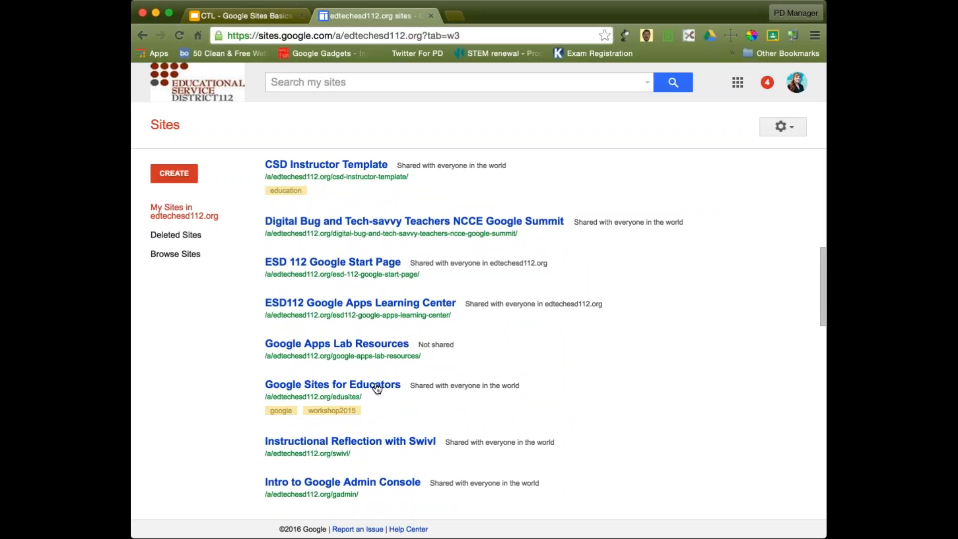
click(377, 386)
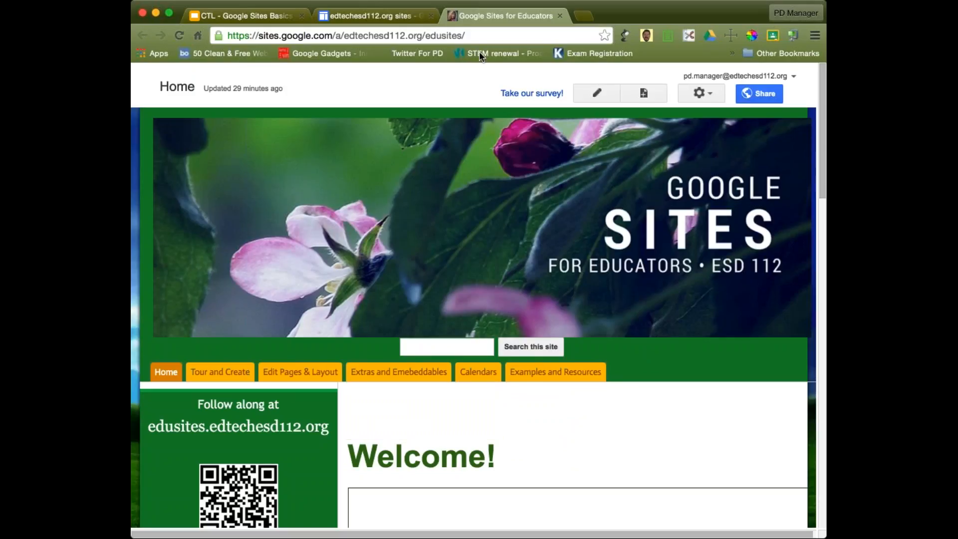
Return to the sites list, start a new site and browse the template gallery's edtechesd112.org and Public templates
click(370, 17)
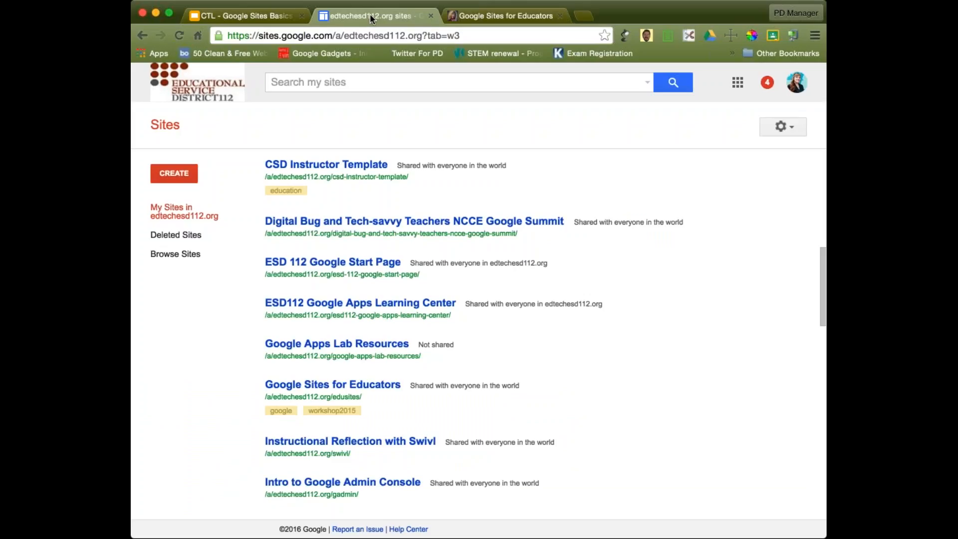
click(190, 179)
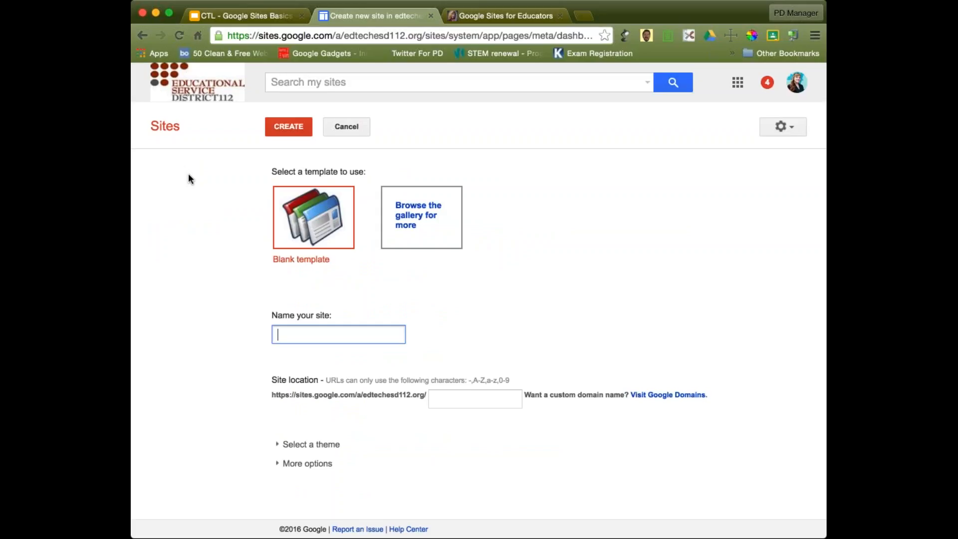
click(417, 225)
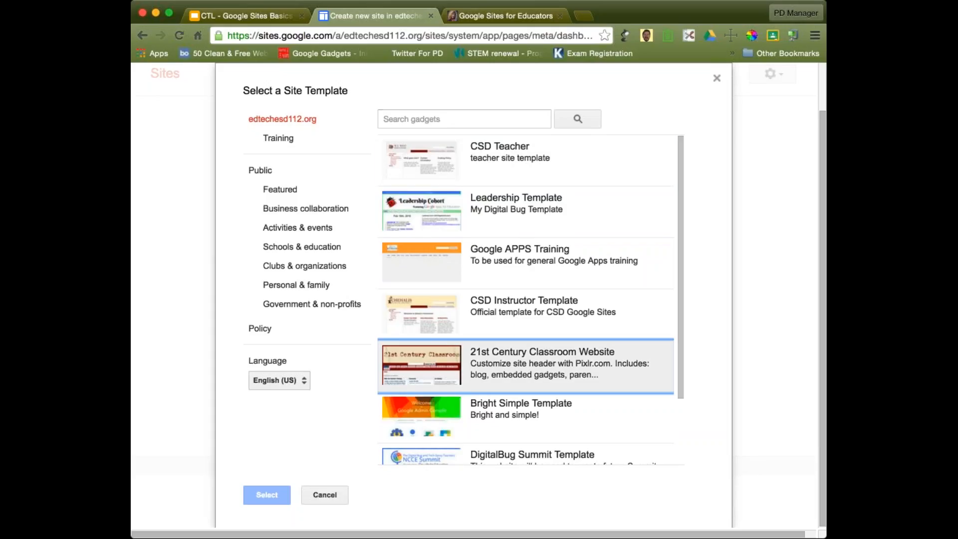
scroll(524, 364, down, 3)
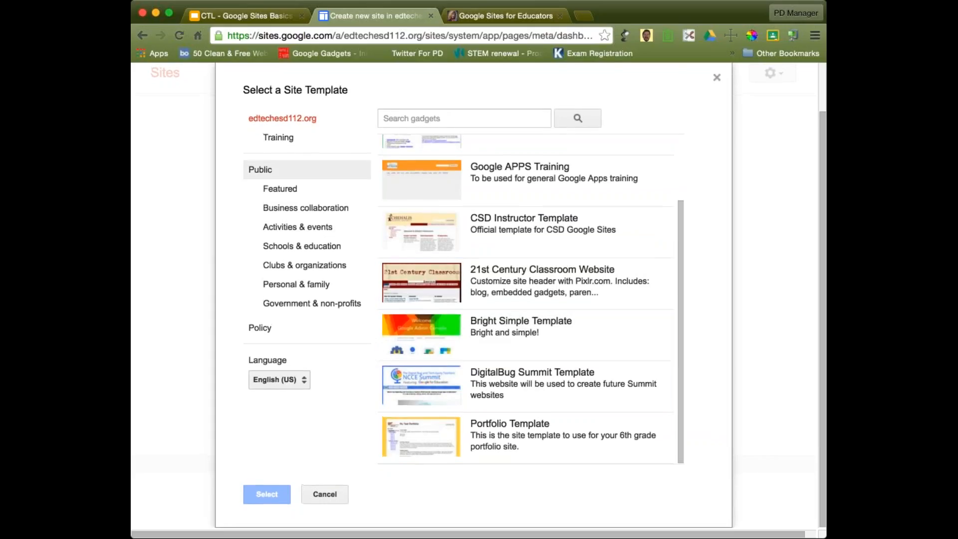
click(260, 169)
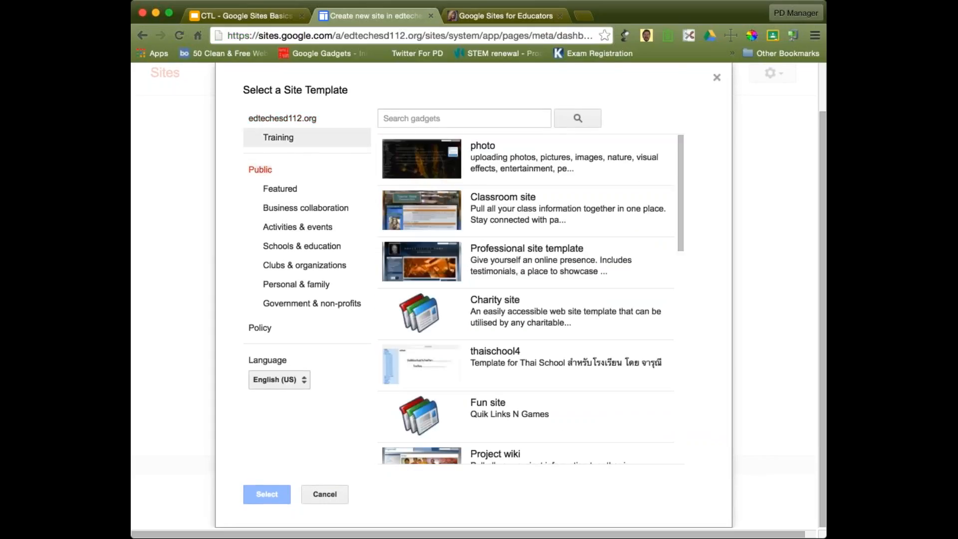
scroll(524, 359, down, 3)
scroll(524, 300, down, 6)
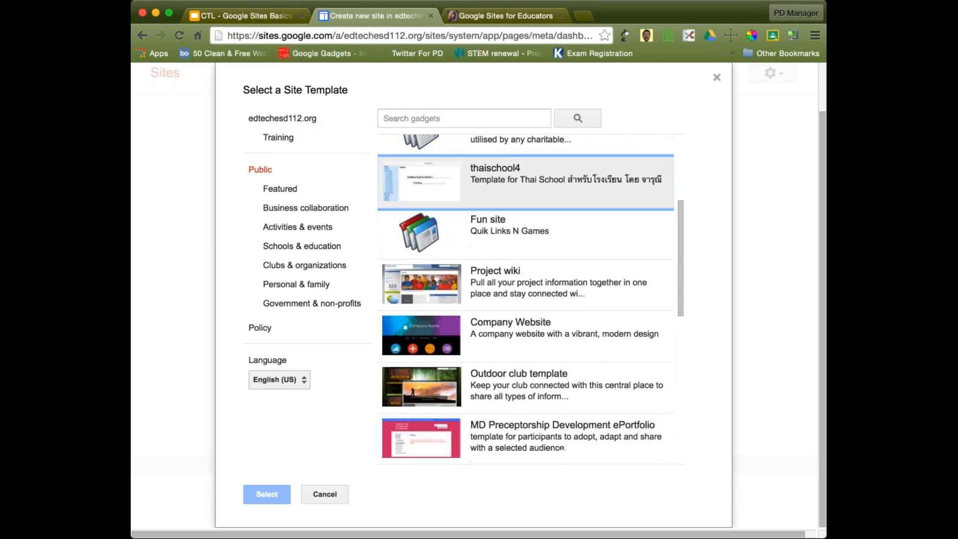
scroll(524, 300, up, 4)
scroll(524, 290, up, 2)
Choose the Classroom site template from the Schools & education category for the new site
click(303, 246)
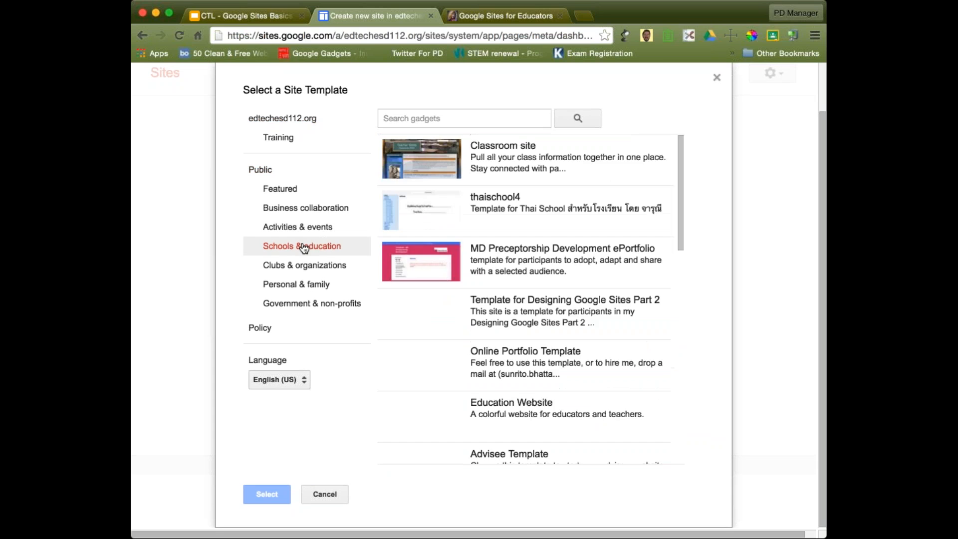
click(494, 155)
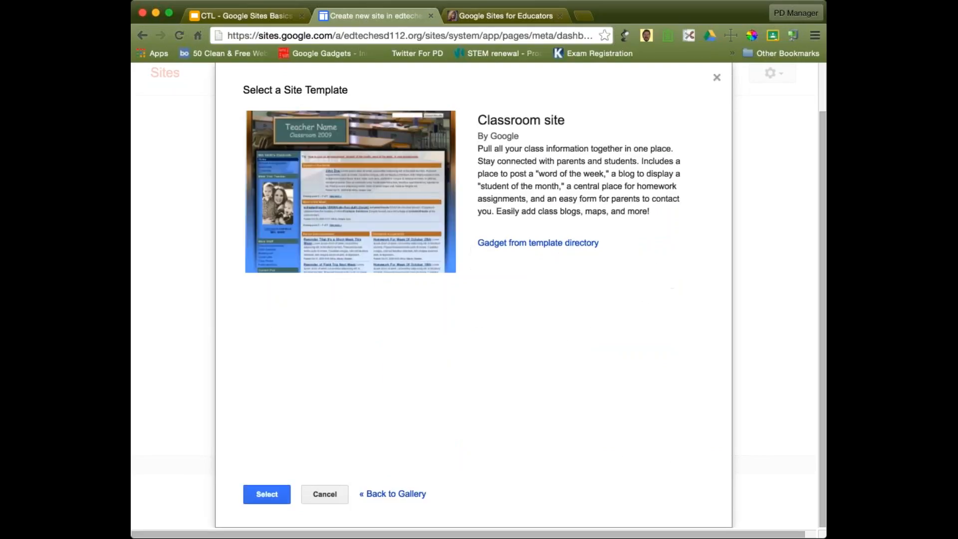
click(267, 498)
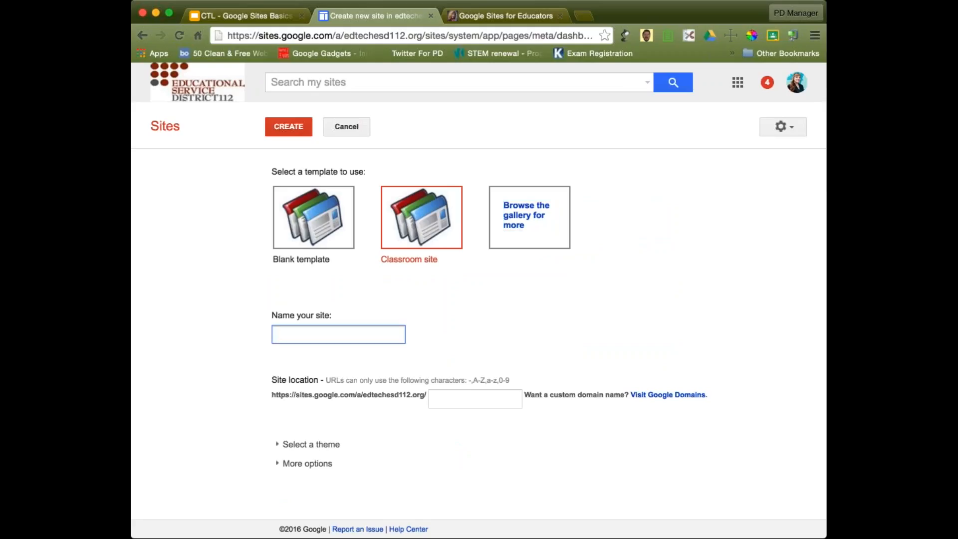
Name the new site CTLTest
text(C)
key(BackSpace)
text(CTLTest)
Try a long site location made of the teacher's name followed by First Grade Class 2015
click(463, 400)
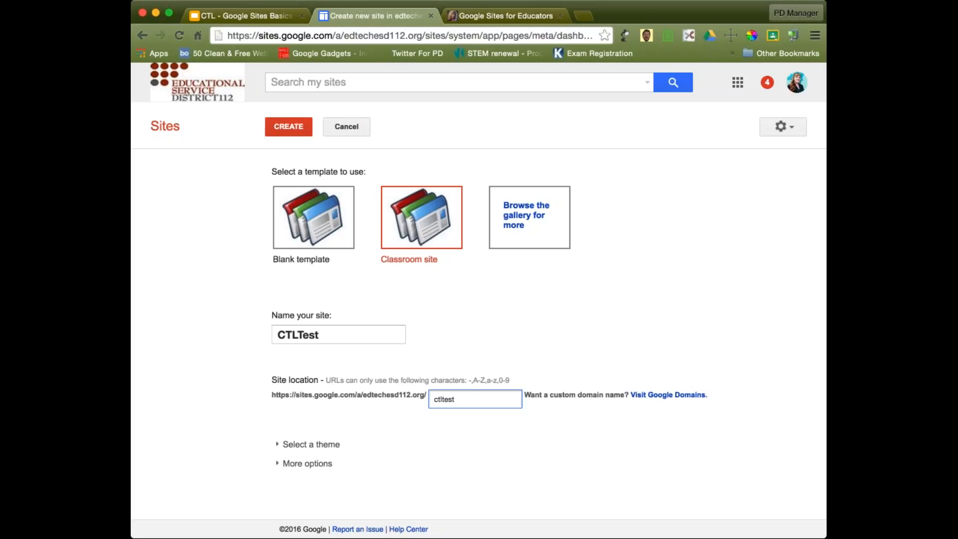
key(super+a)
text(Mrs Fred's First Grade Class 210)
key(BackSpace)
key(BackSpace)
text(015)
Replace the site location with ctltest
drag(508, 400, 391, 402)
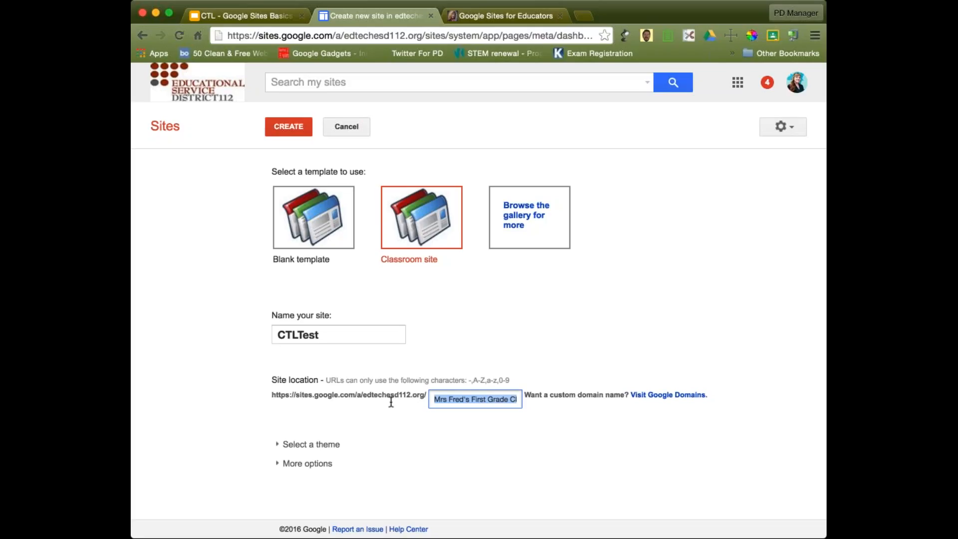
text(ct)
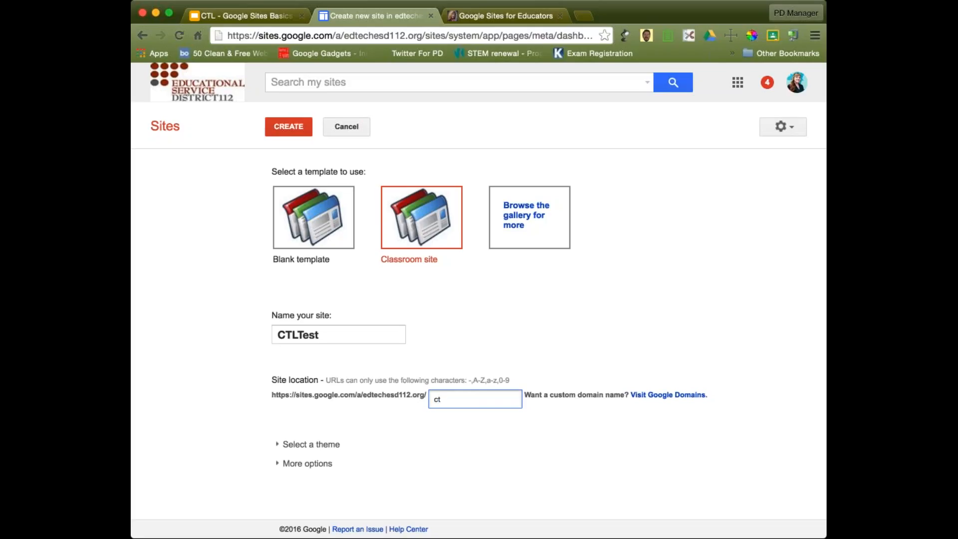
text(ltest)
Examine the themes offered for the new site, then collapse the theme list
click(278, 444)
scroll(441, 420, down, 4)
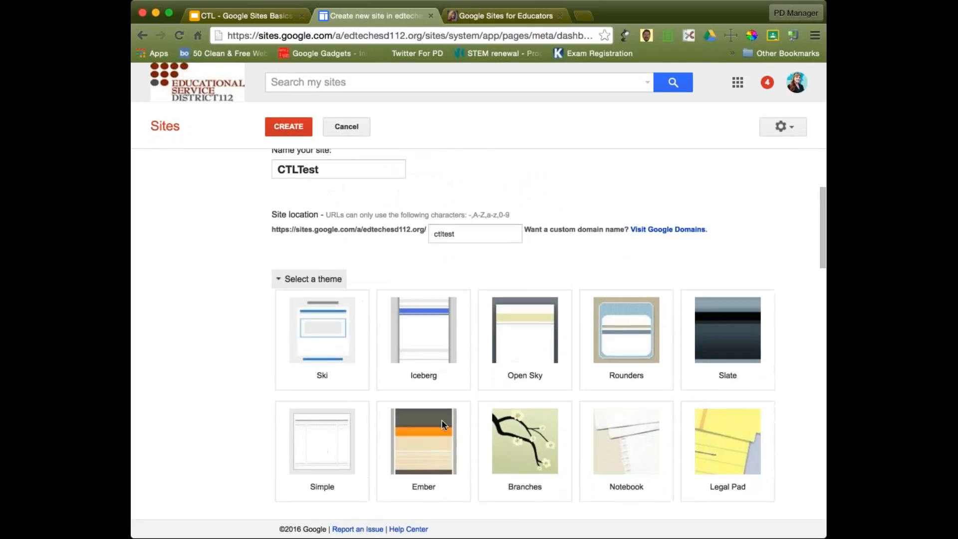
scroll(524, 329, down, 4)
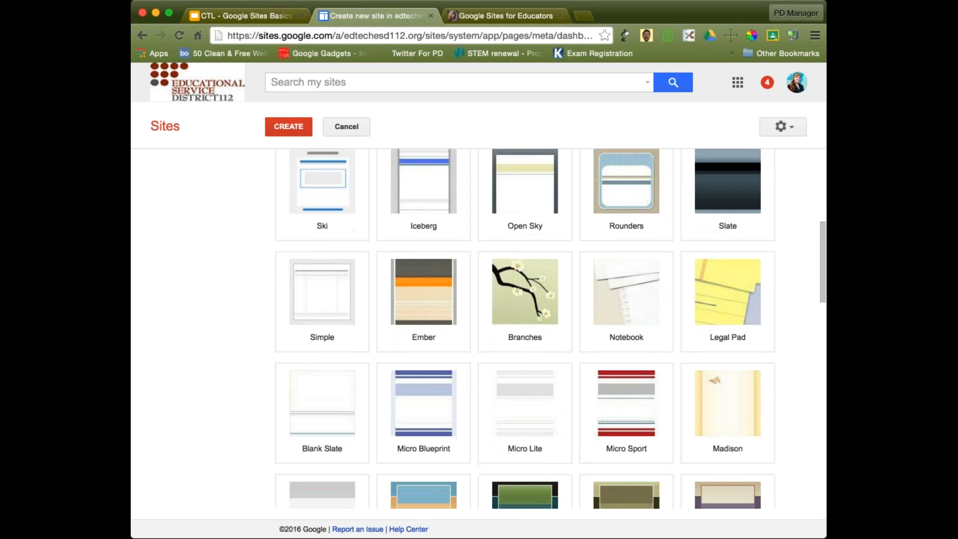
scroll(525, 328, down, 5)
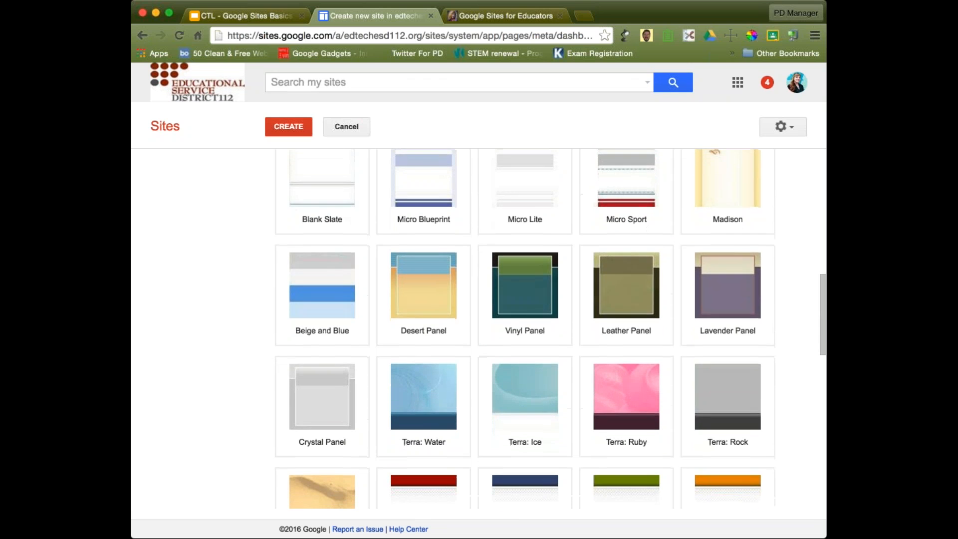
scroll(526, 328, down, 5)
scroll(525, 328, up, 15)
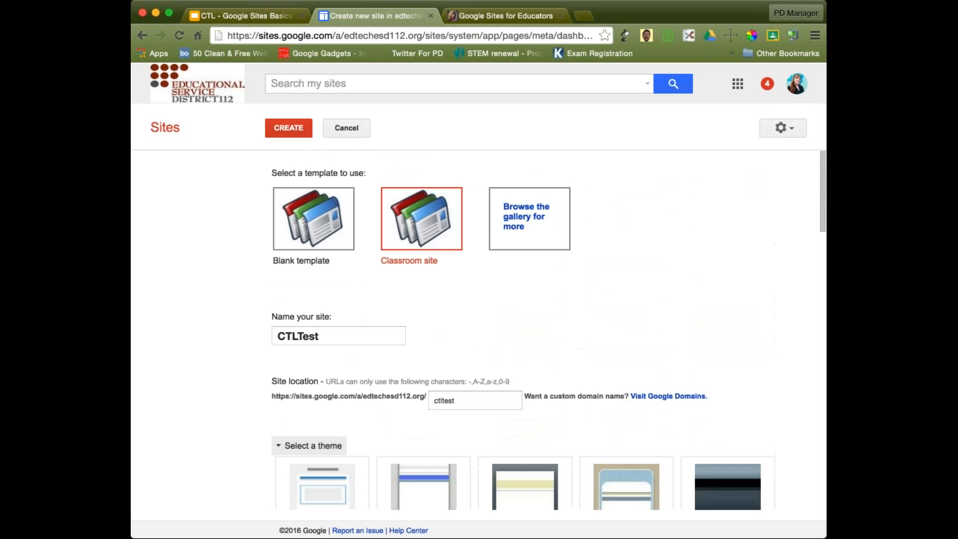
click(281, 442)
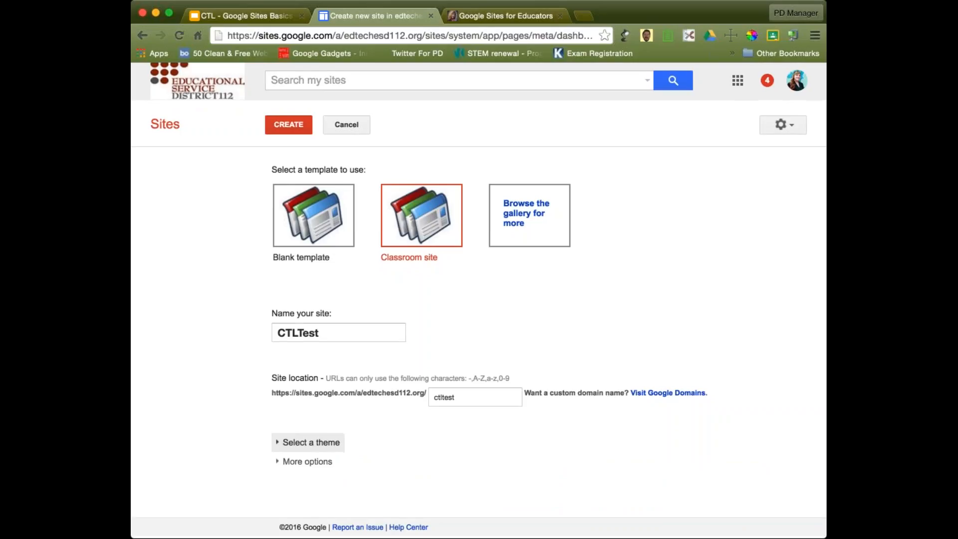
Examine the additional options for site categories and site description, then collapse them
click(278, 464)
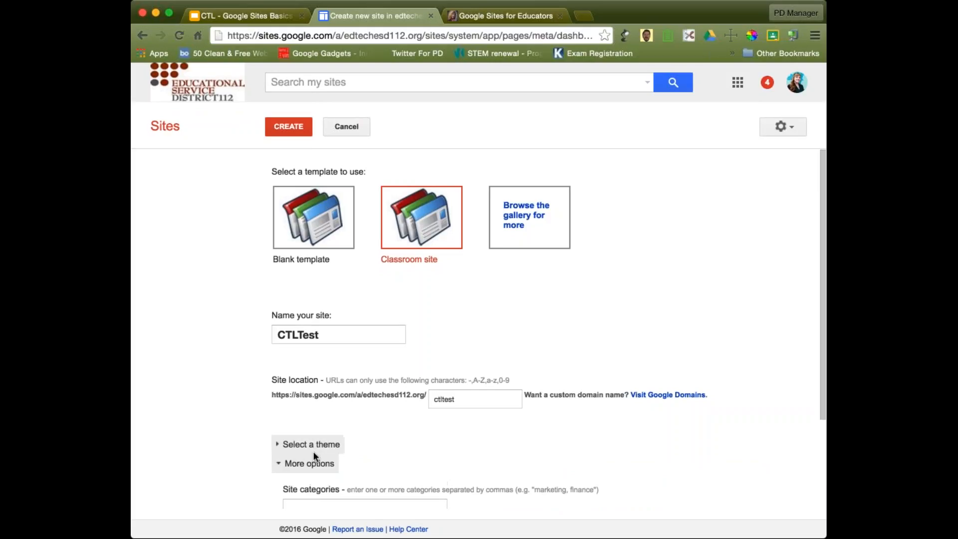
scroll(315, 455, down, 1)
scroll(314, 455, down, 3)
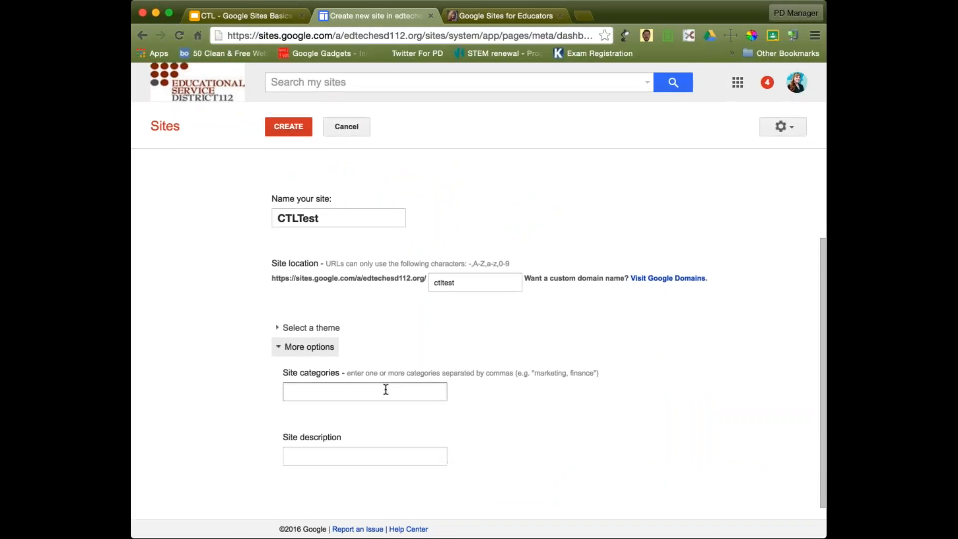
click(353, 394)
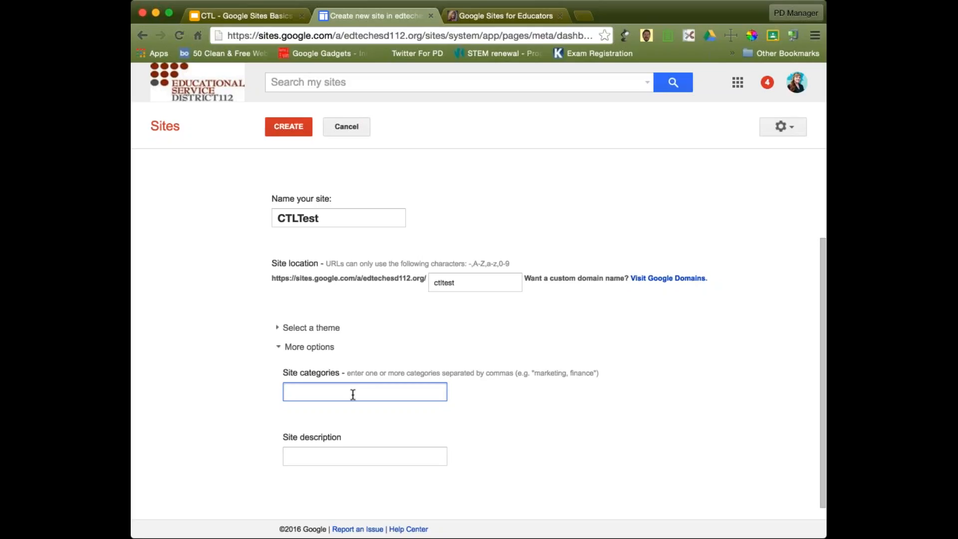
click(331, 458)
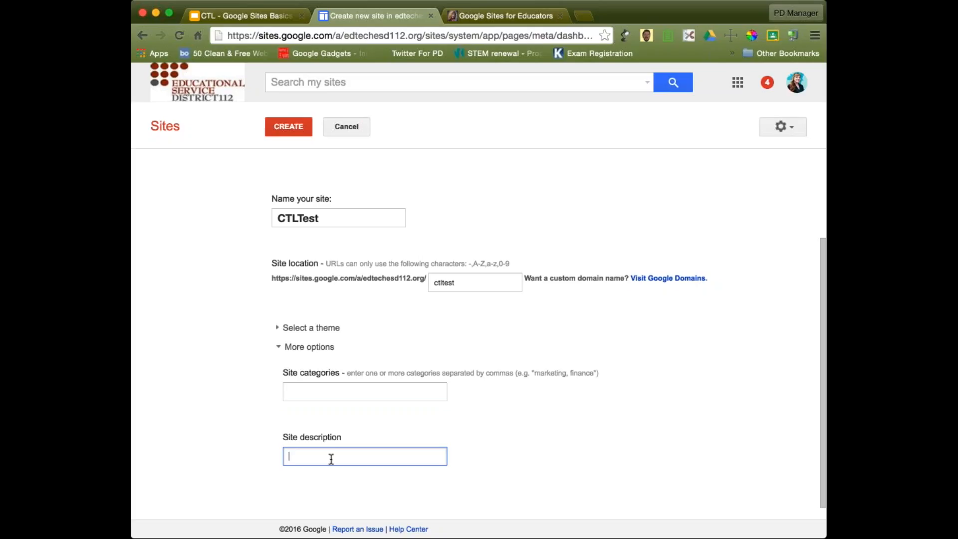
click(277, 347)
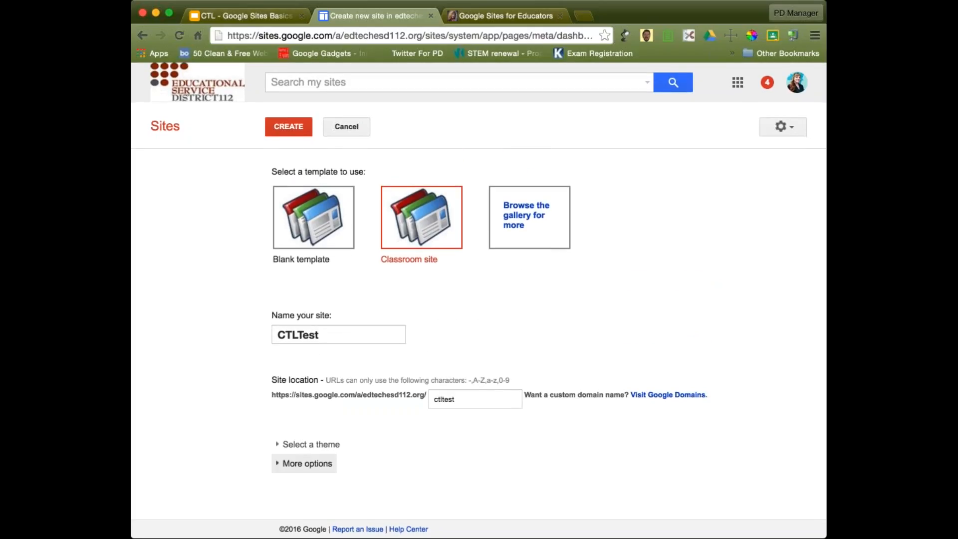
Create the CTLTest site and look over its home page, including the sidebar, announcements and homework sections
click(294, 129)
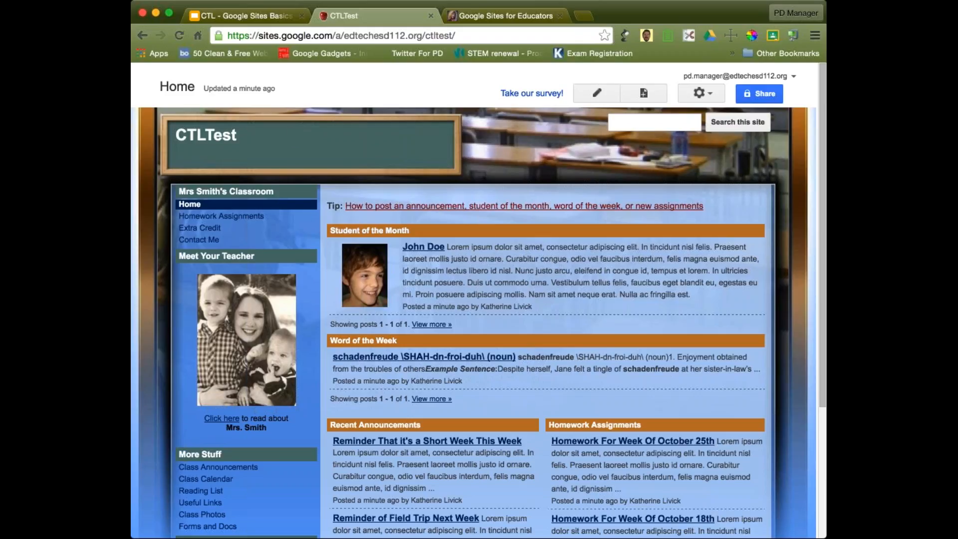
scroll(478, 300, down, 1)
scroll(478, 300, down, 5)
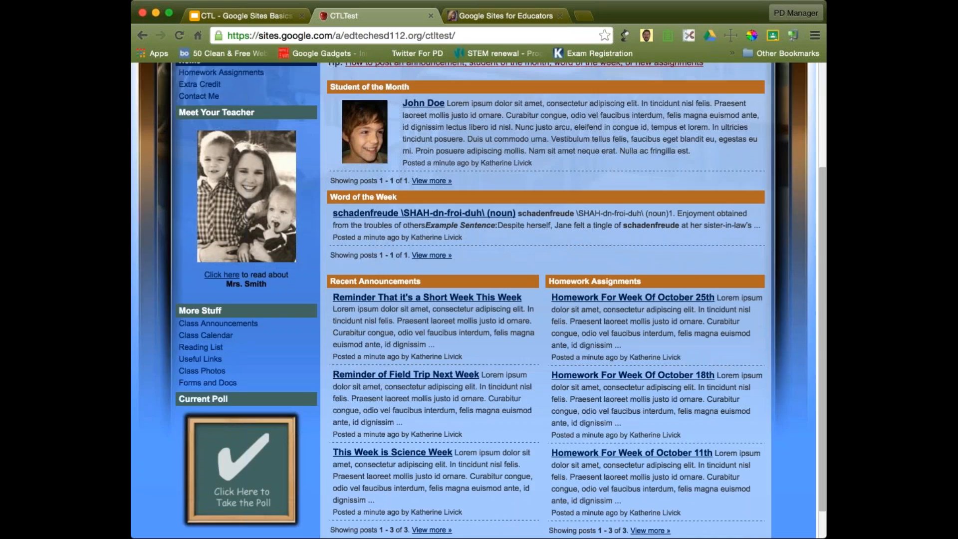
scroll(478, 299, up, 5)
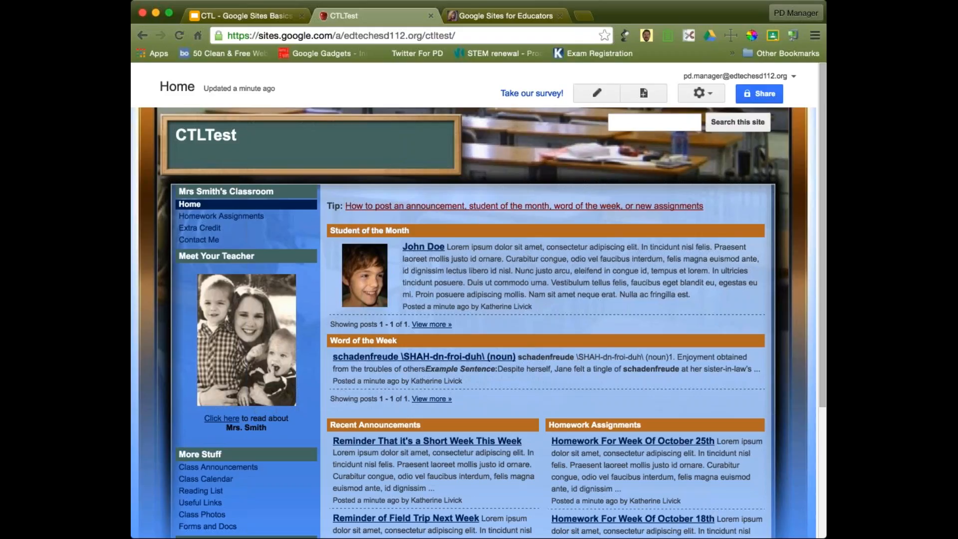
scroll(478, 300, down, 1)
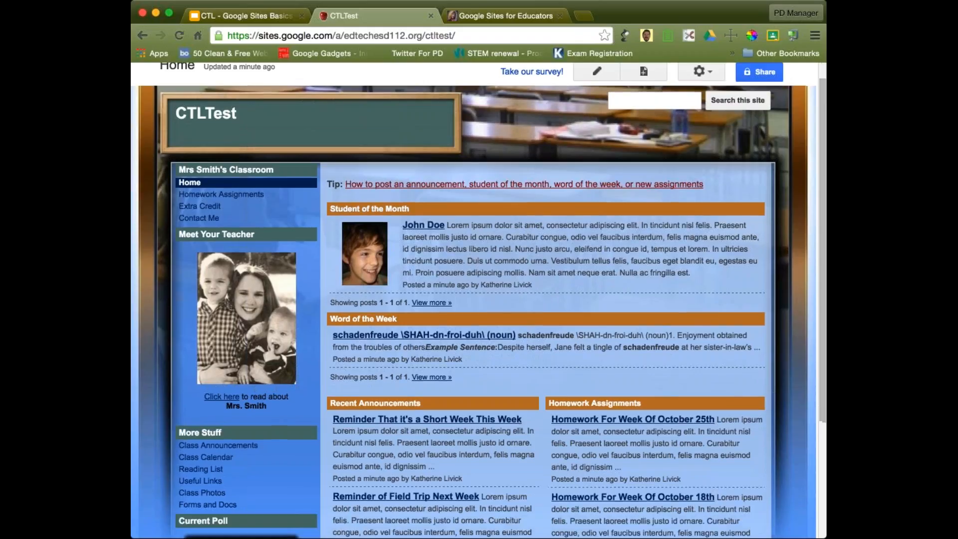
scroll(478, 299, down, 5)
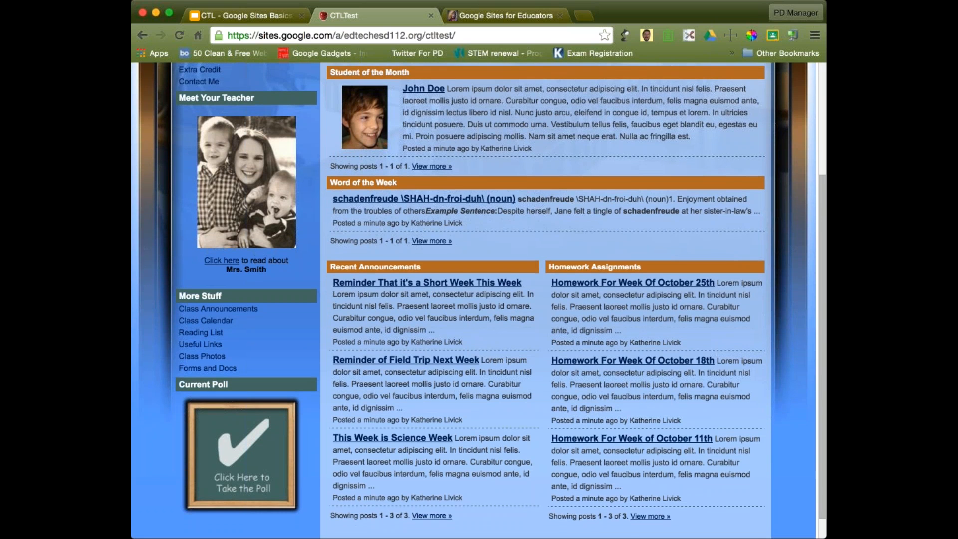
scroll(239, 421, down, 1)
scroll(238, 421, up, 7)
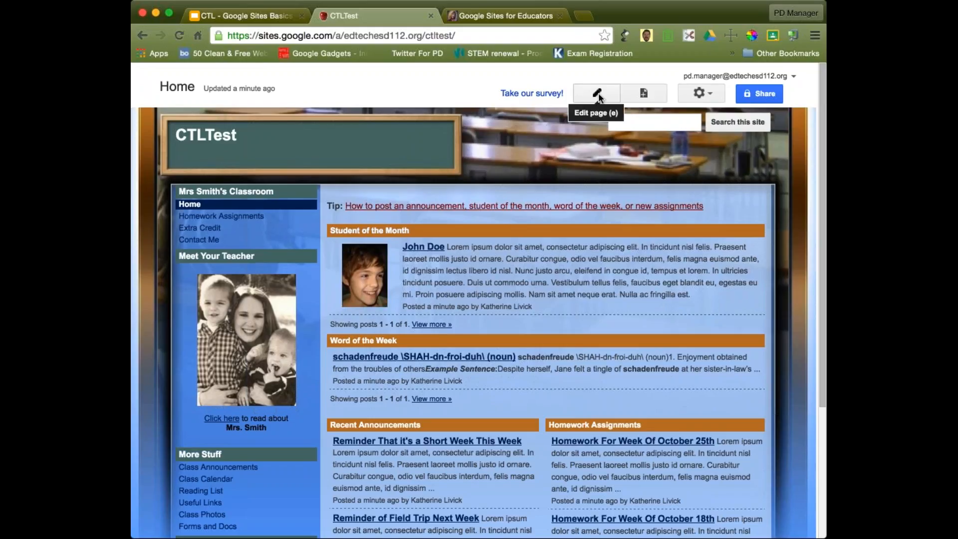
Open the home page for editing and delete the Tip line above the announcement gadgets
click(598, 94)
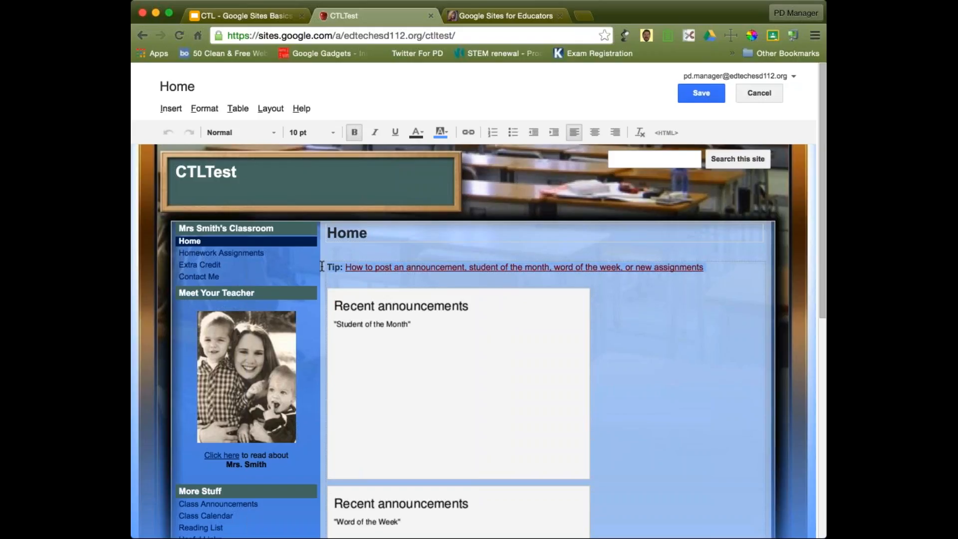
key(BackSpace)
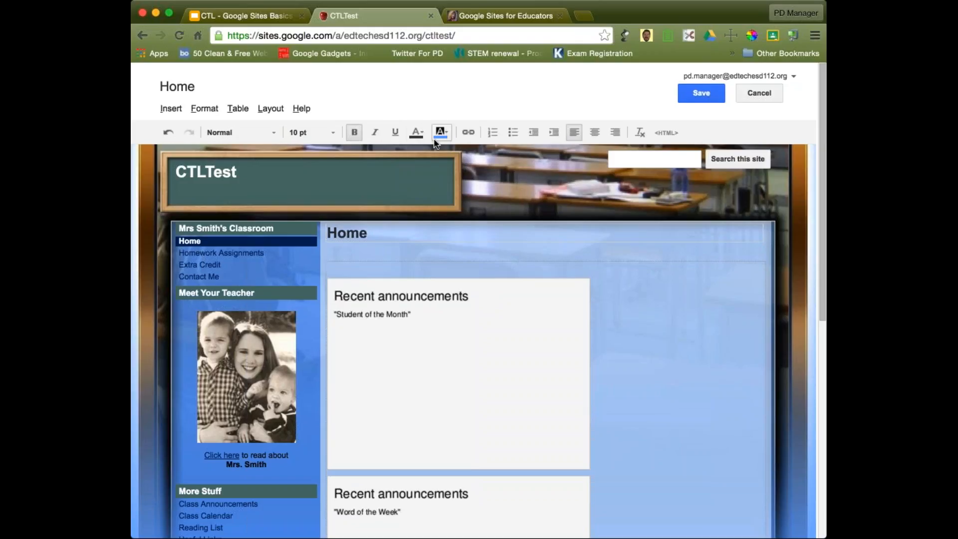
Add the bold 16 pt greeting "Hi there!" above the announcement gadgets on the home page
click(333, 133)
click(300, 220)
text(H)
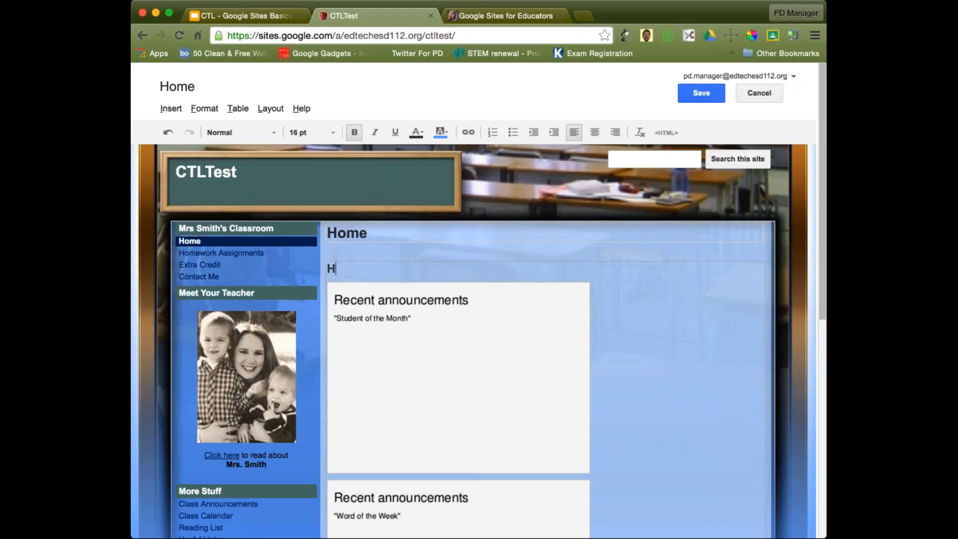
text(i there!)
Give the "Hi there!" greeting a red highlight and yellow text
drag(379, 269, 301, 270)
click(448, 133)
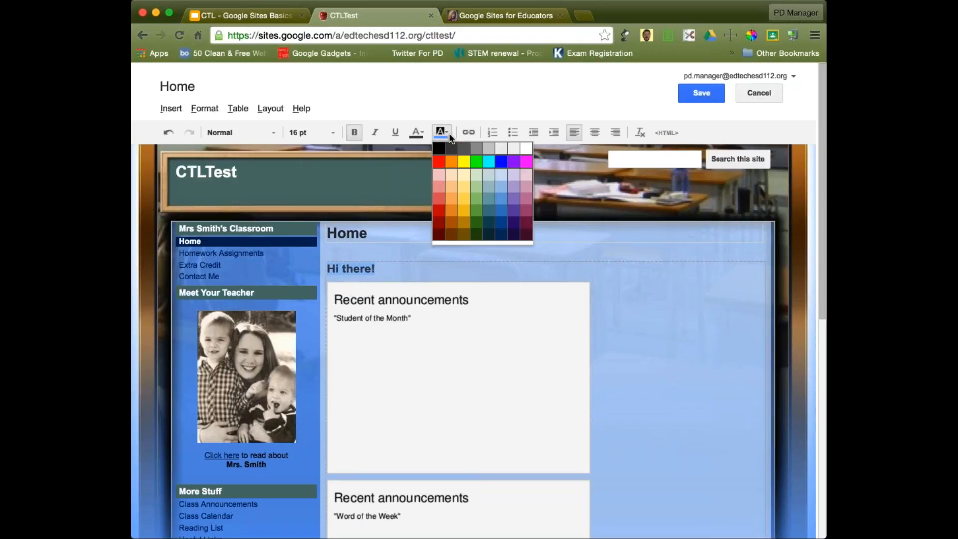
click(439, 161)
click(448, 131)
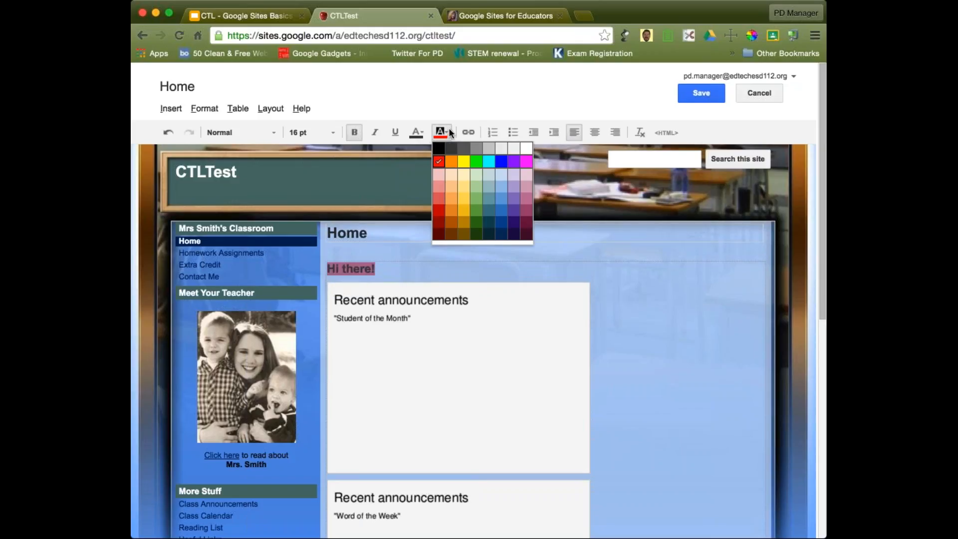
click(416, 128)
click(417, 129)
click(419, 131)
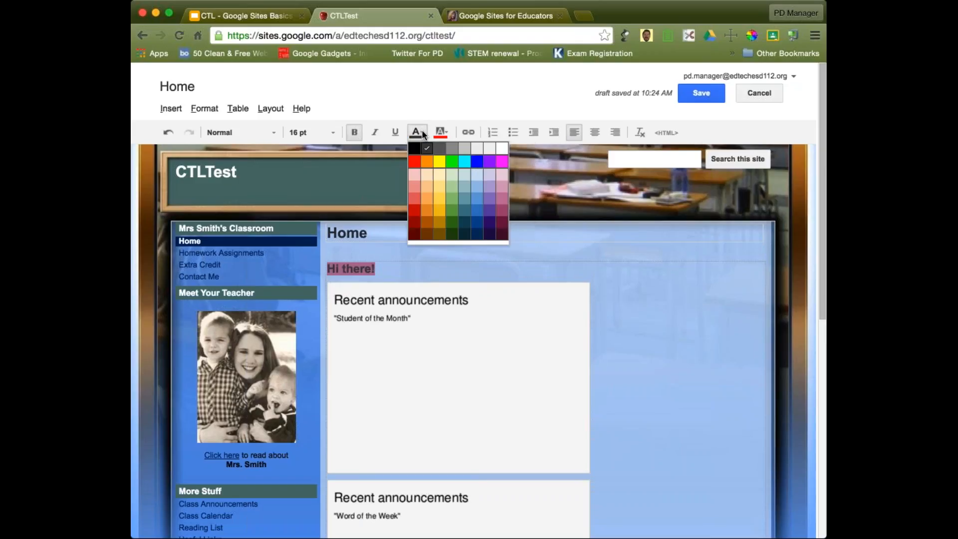
click(440, 201)
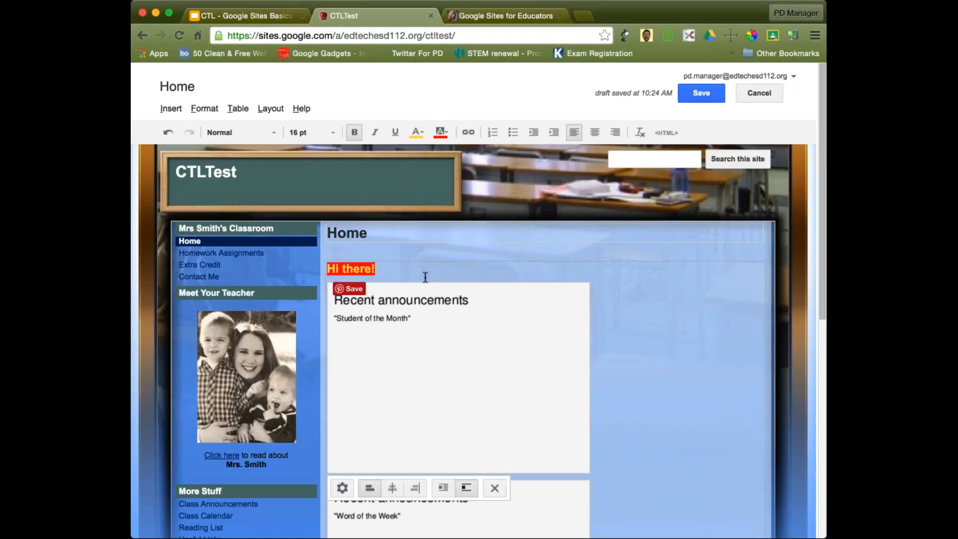
Italicize the "Hi there!" greeting, try centering it, and restore its left alignment
drag(403, 272, 314, 273)
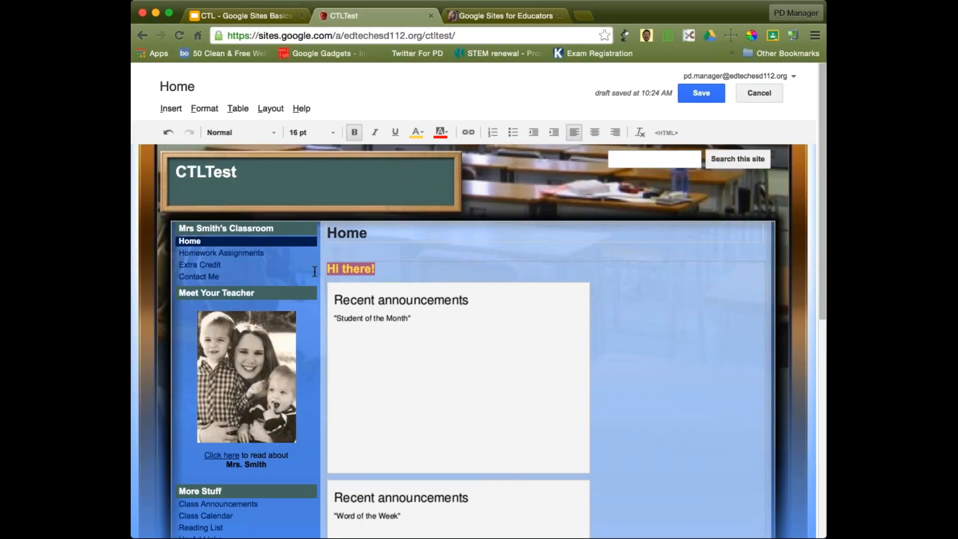
click(374, 132)
click(394, 132)
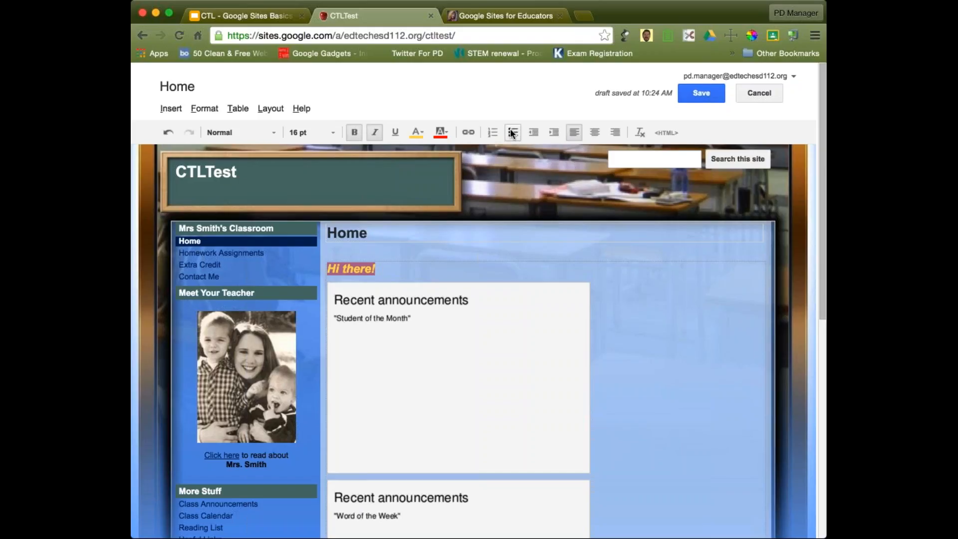
click(594, 133)
click(574, 133)
Compare the Trebuchet and Normal / serif fonts on the "Hi there!" greeting and set it to Trebuchet
click(244, 138)
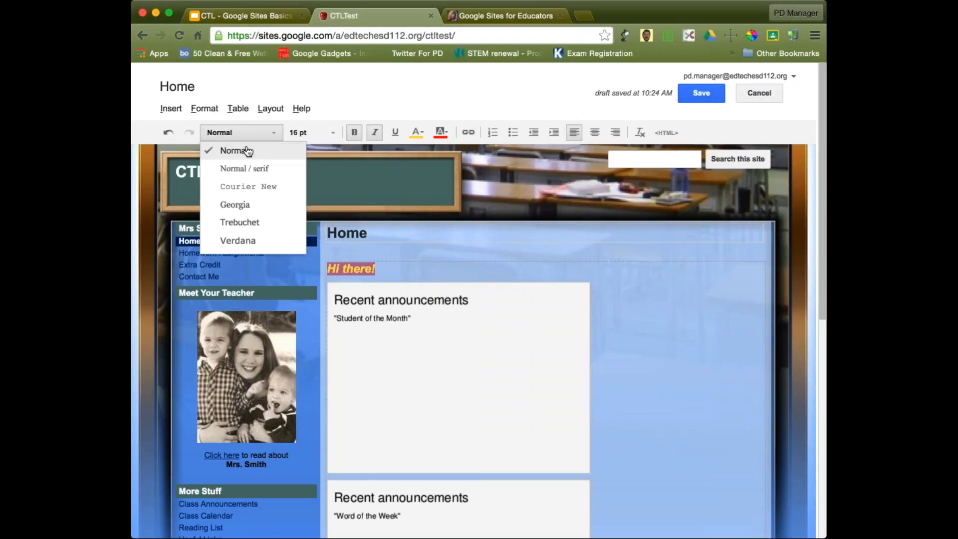
click(260, 223)
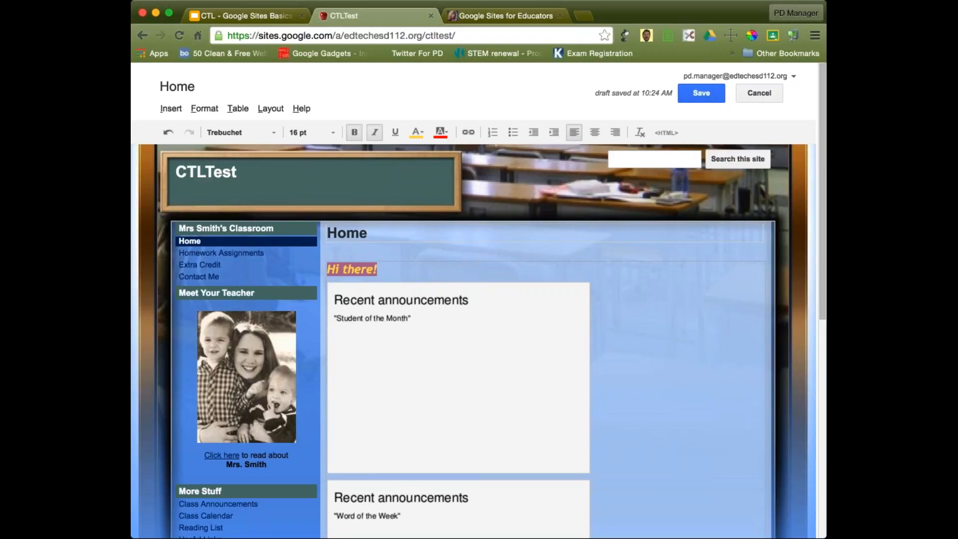
click(237, 135)
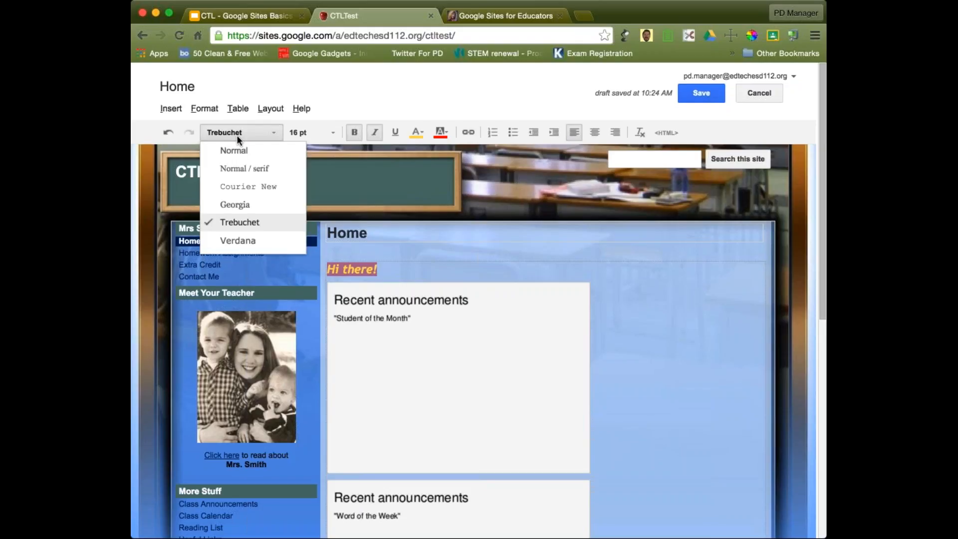
click(236, 169)
click(245, 131)
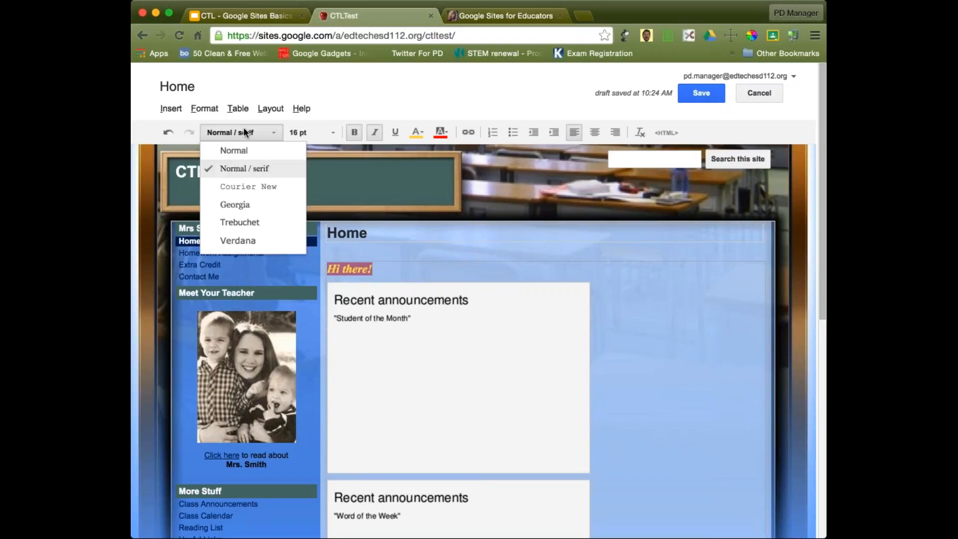
click(241, 220)
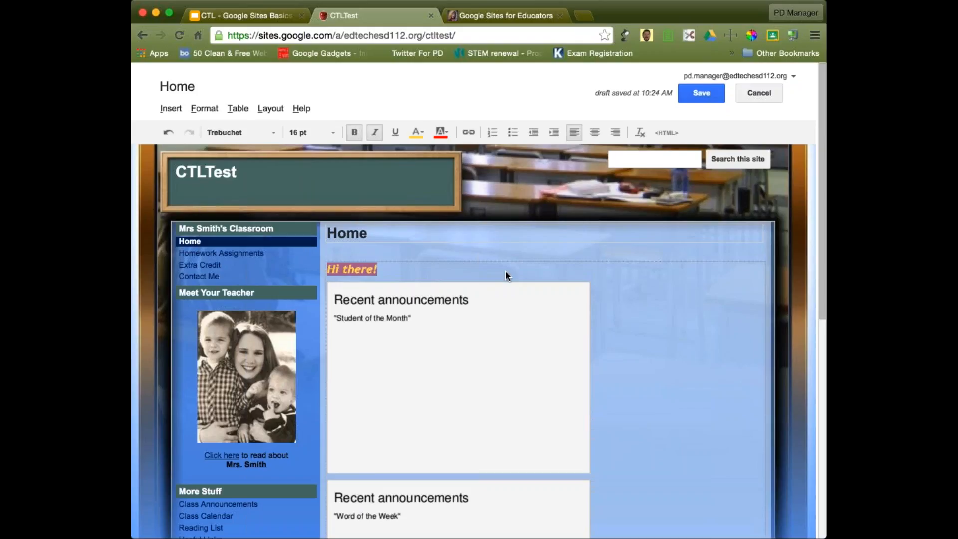
Add the line "This is a link." below the greeting, leaving blank space between them
click(486, 266)
key(Return)
key(Return)
key(Return)
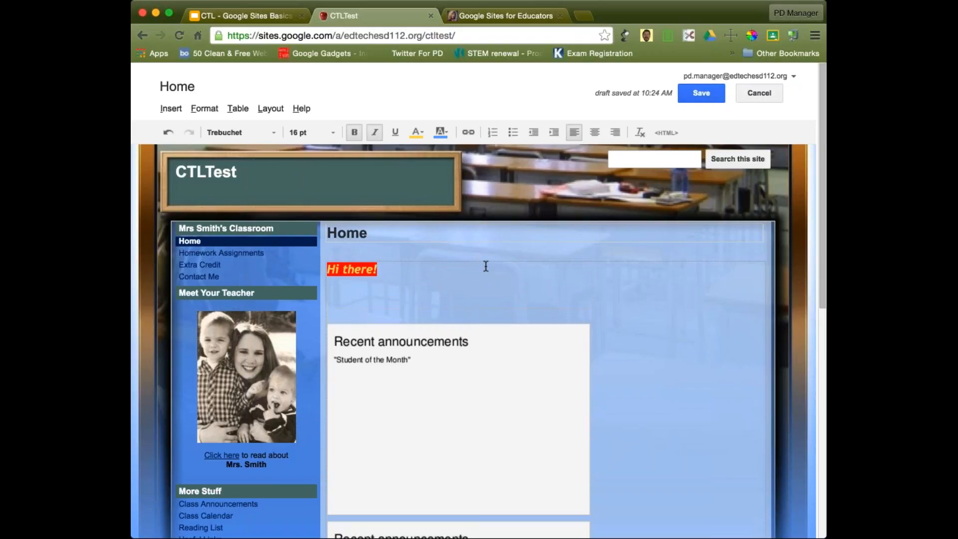
text(This is a link.)
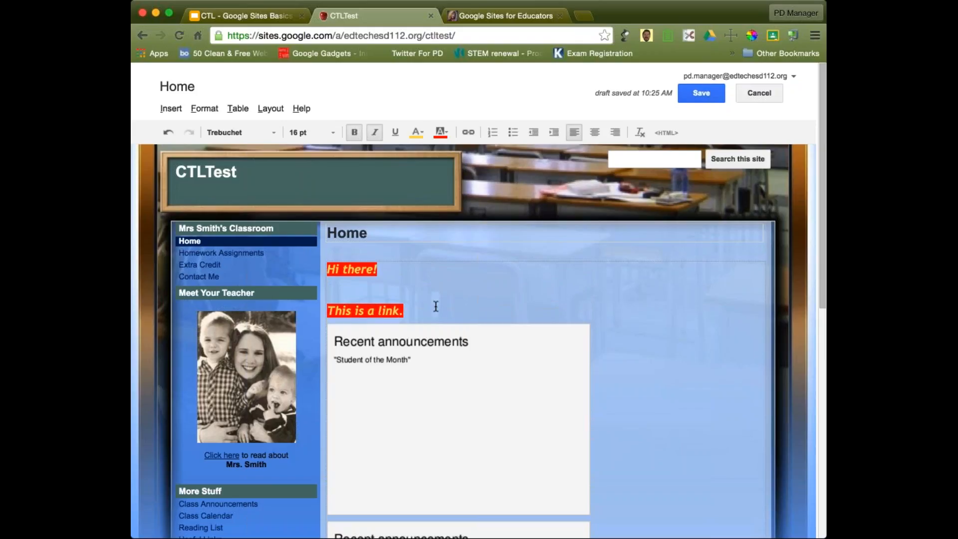
Change the "This is a link." line to black text with a white highlight
drag(436, 306, 267, 307)
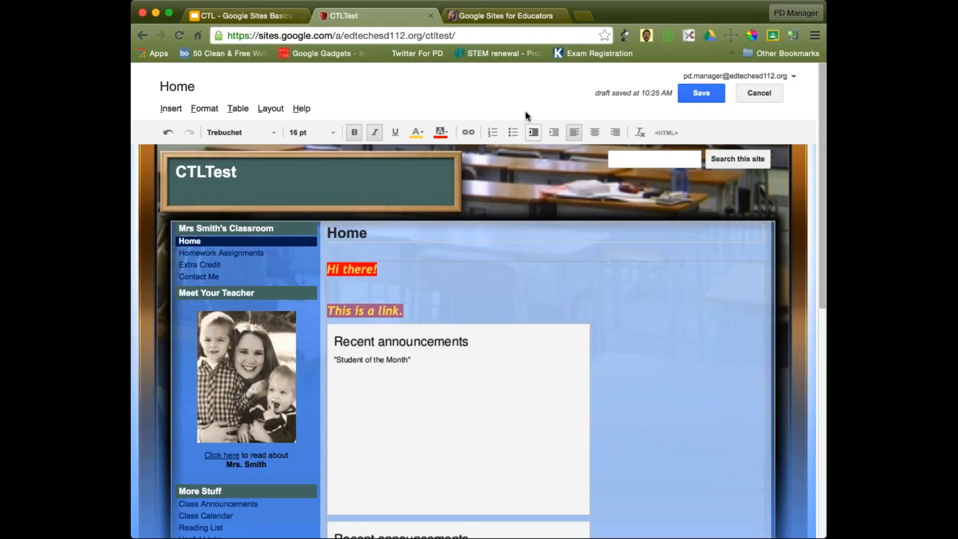
click(417, 133)
click(412, 149)
click(442, 137)
click(442, 137)
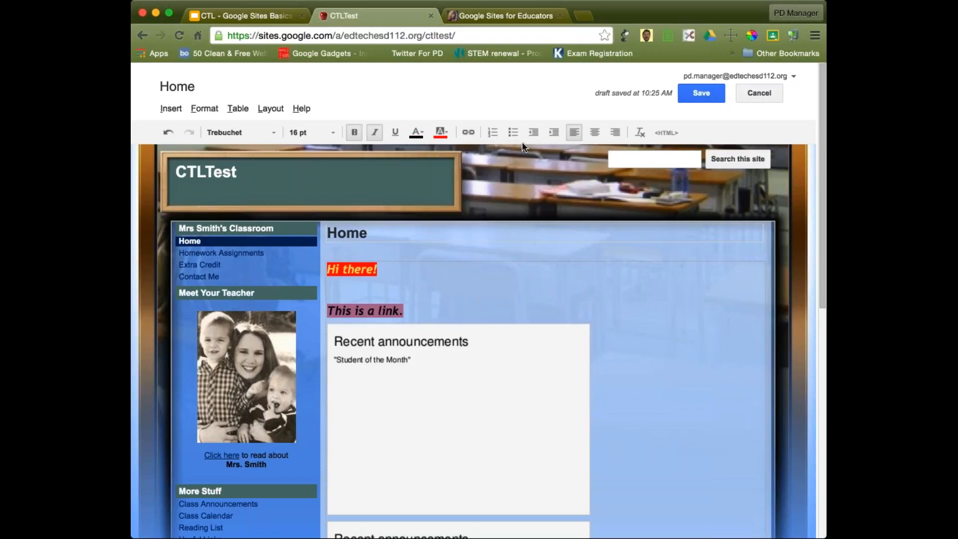
click(441, 133)
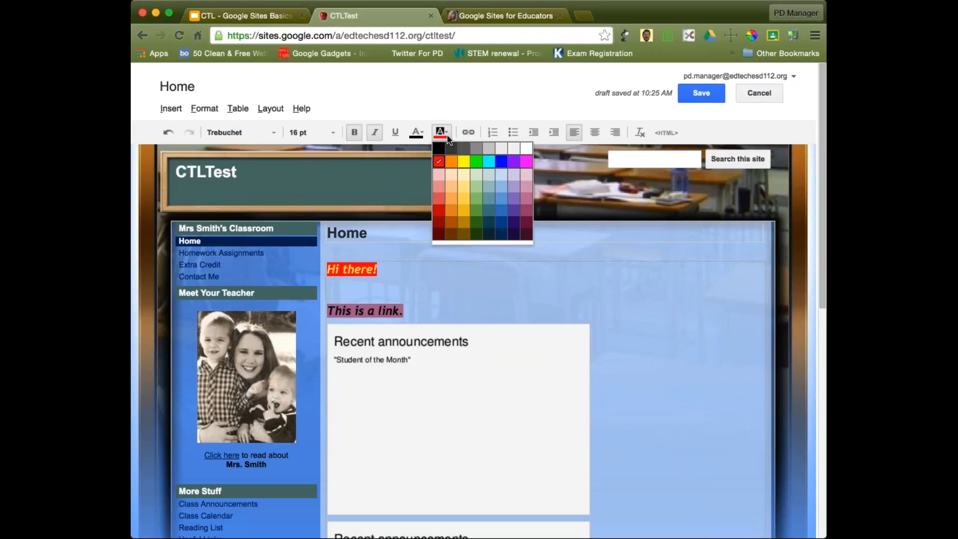
click(529, 151)
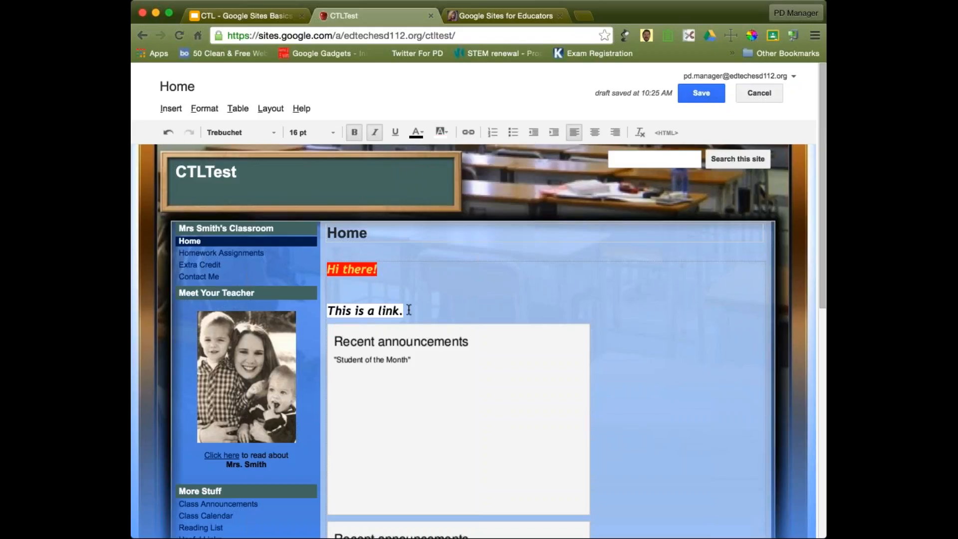
Link the "This is a link." text to the web address google.com, set to open in a new window
drag(408, 310, 302, 309)
click(452, 300)
drag(406, 313, 323, 312)
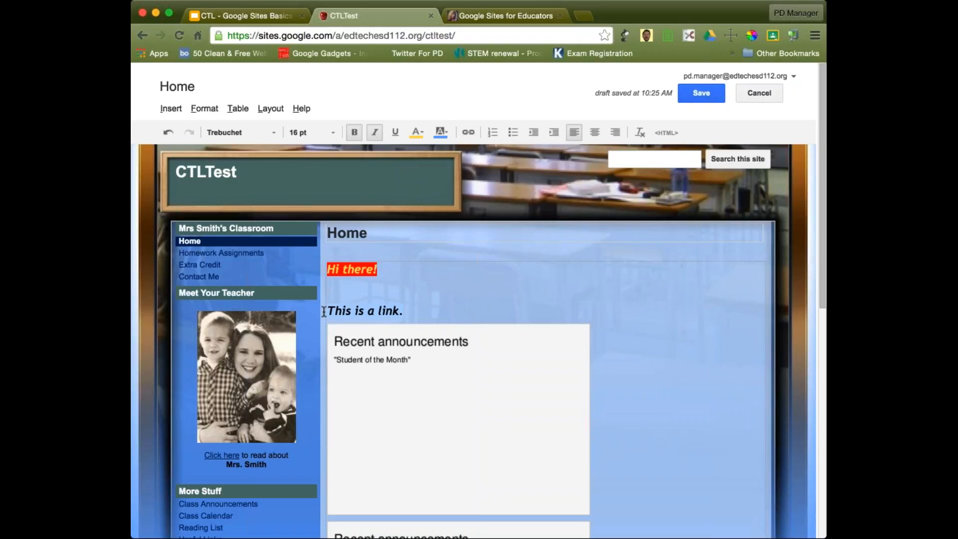
click(469, 133)
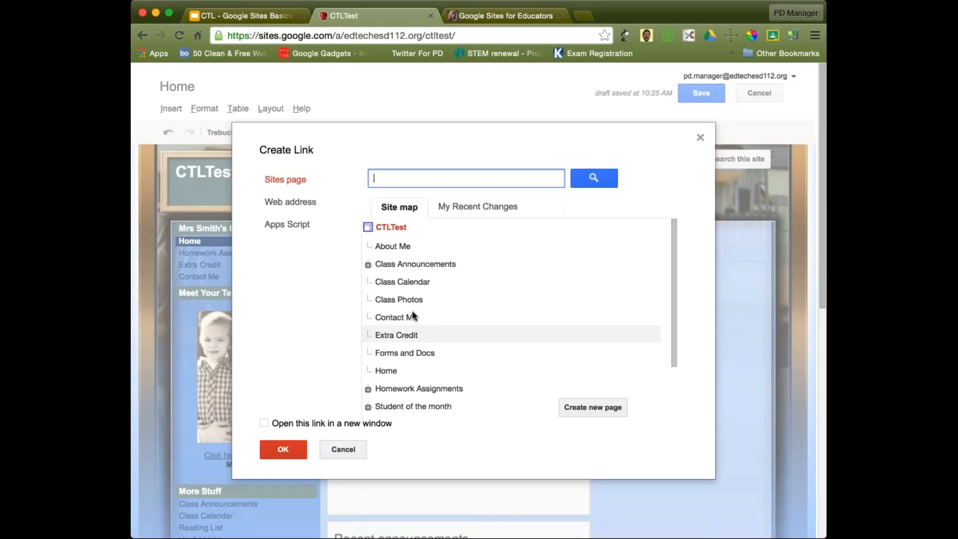
click(302, 203)
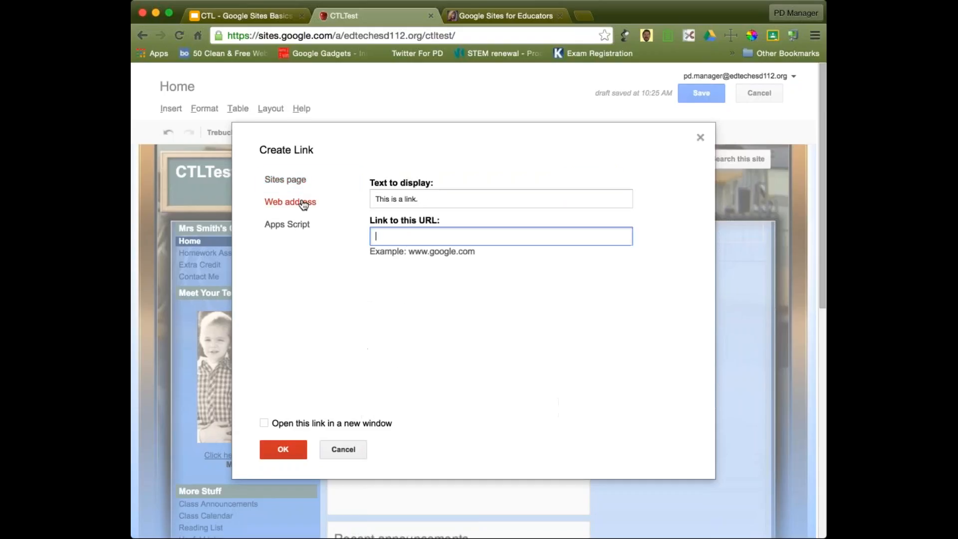
text(google.com)
click(264, 424)
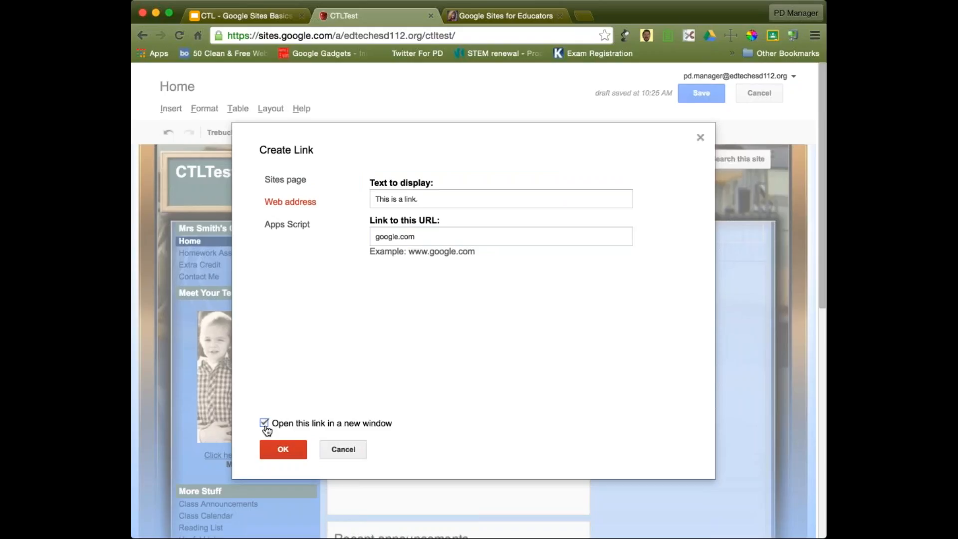
click(284, 451)
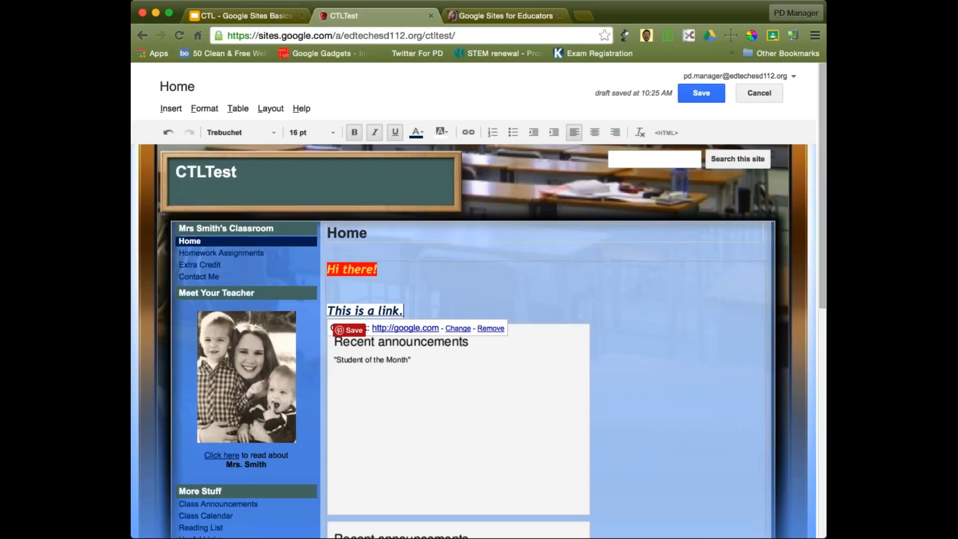
click(457, 309)
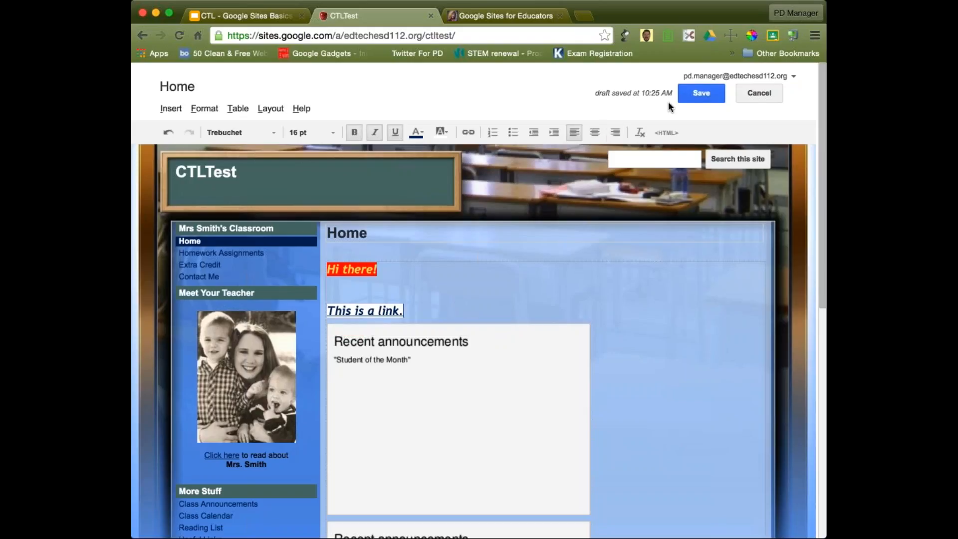
Save the home page, test the "This is a link." link, and return to the CTLTest site
click(702, 93)
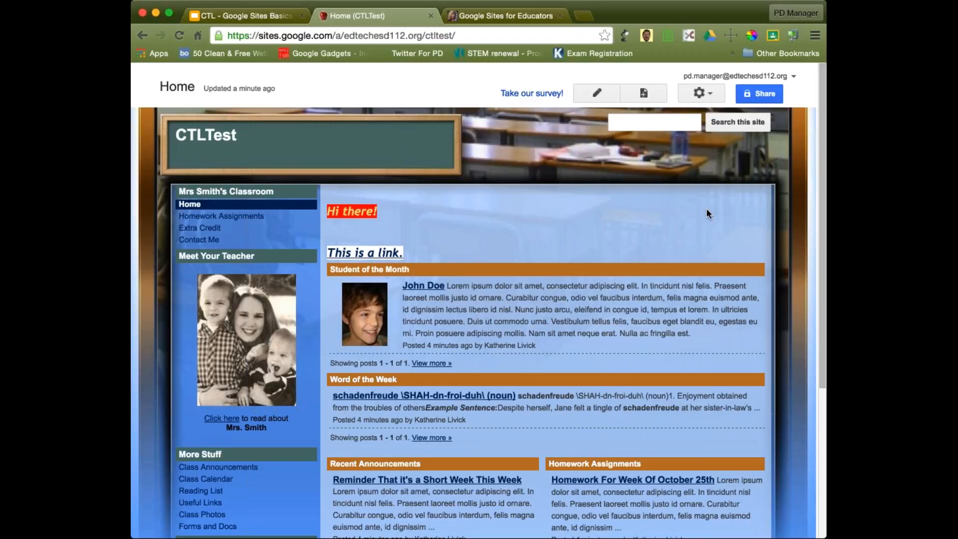
click(595, 95)
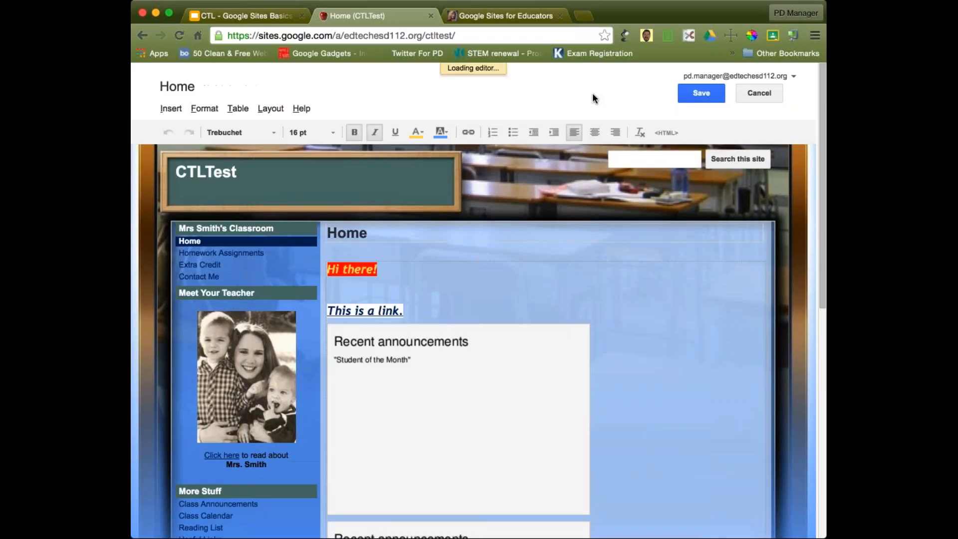
click(701, 93)
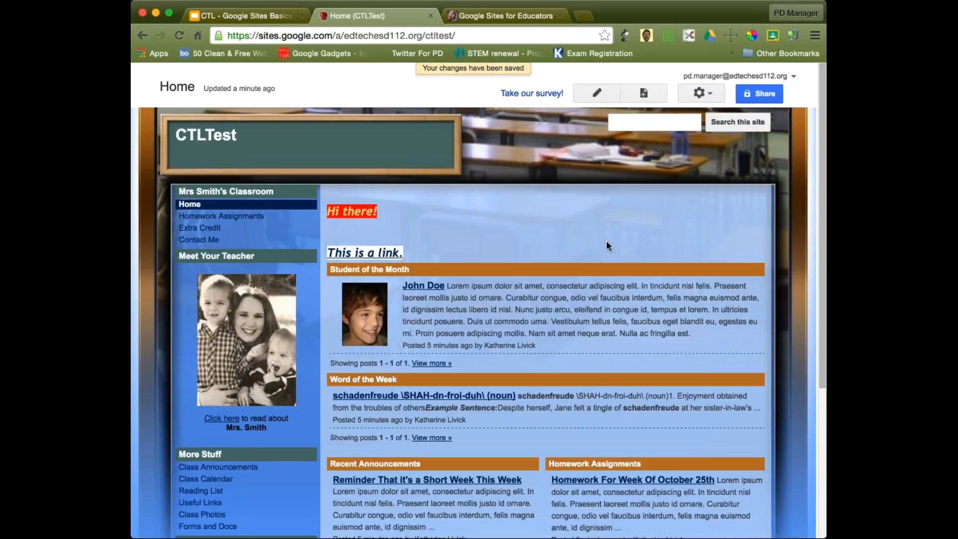
click(383, 255)
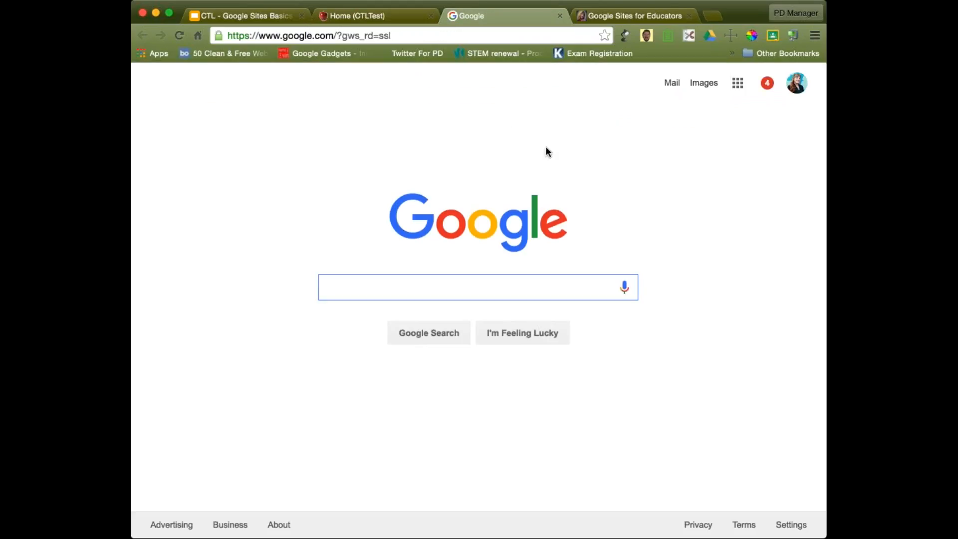
click(384, 16)
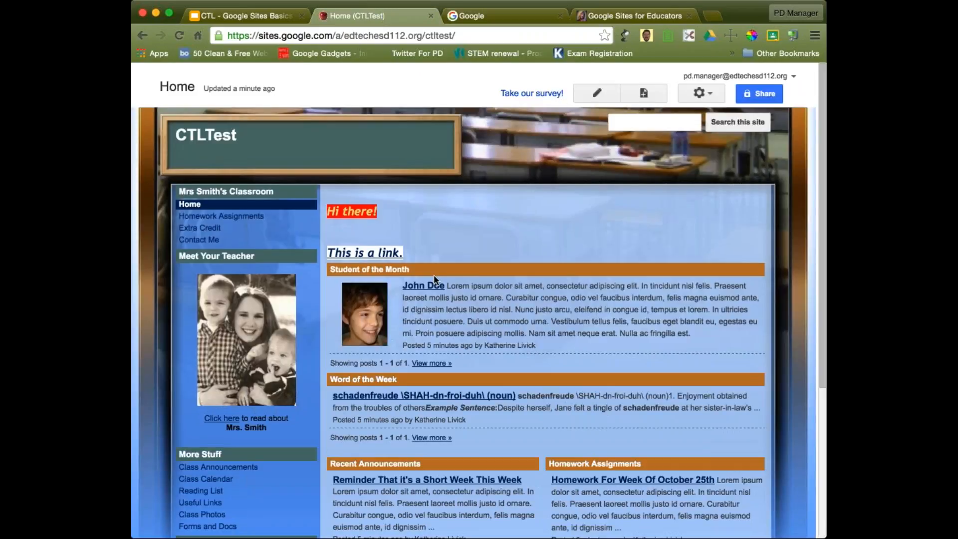
Reopen the home page for editing and examine the Student of the Month gadget's properties and the other announcement gadgets without changing them
click(608, 94)
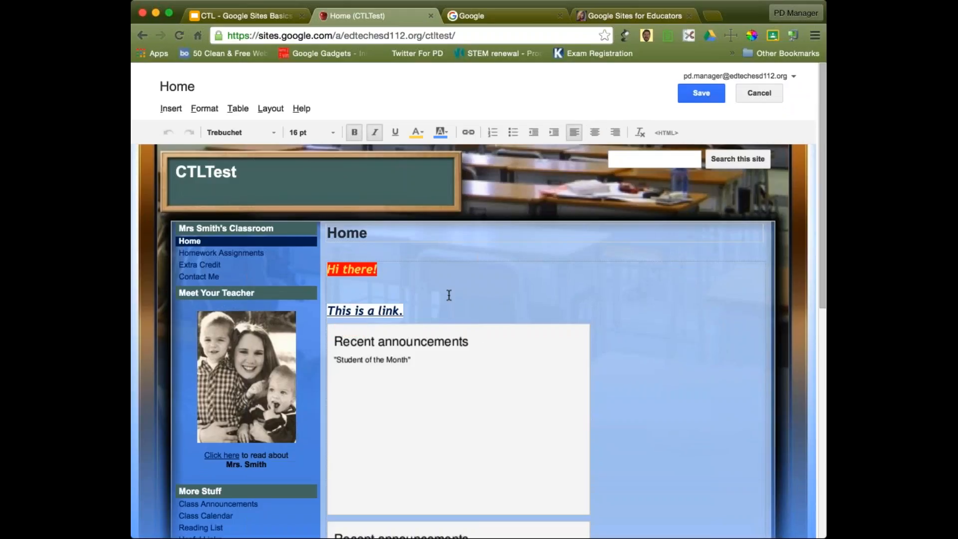
scroll(446, 393, down, 2)
click(445, 393)
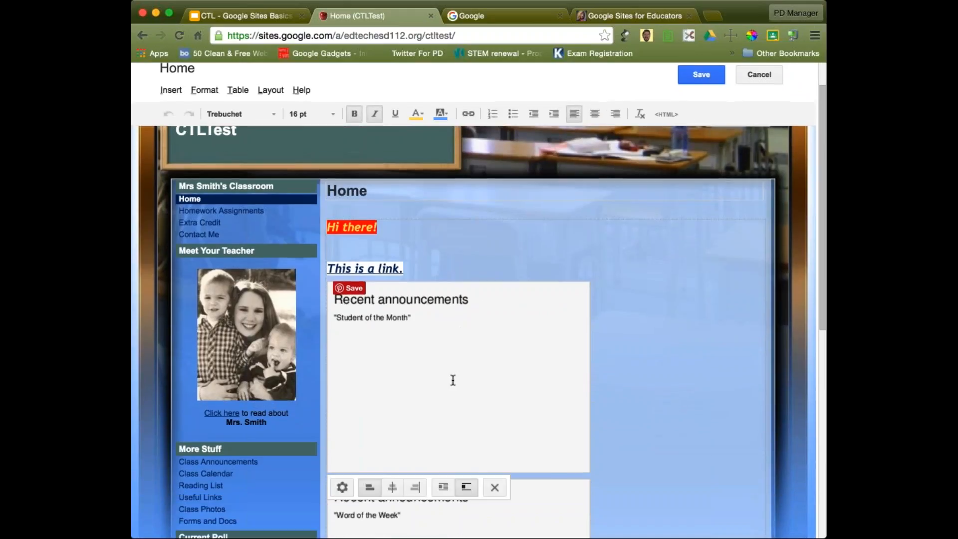
click(343, 487)
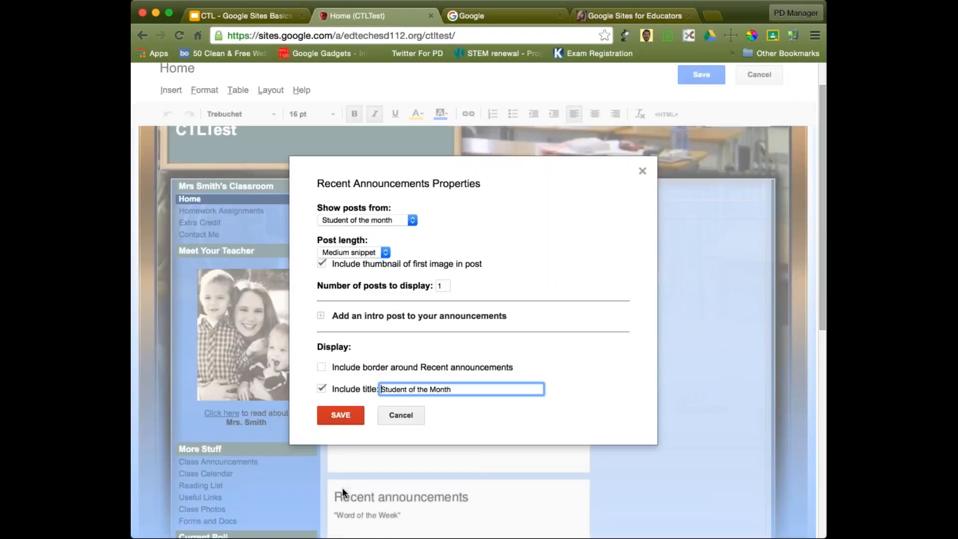
click(417, 419)
scroll(439, 483, down, 2)
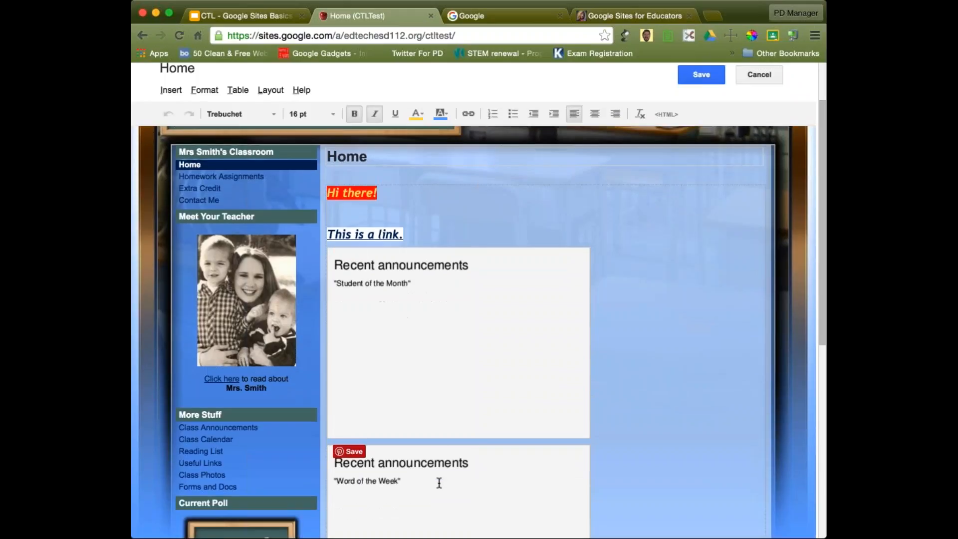
scroll(439, 482, down, 5)
scroll(439, 482, down, 5)
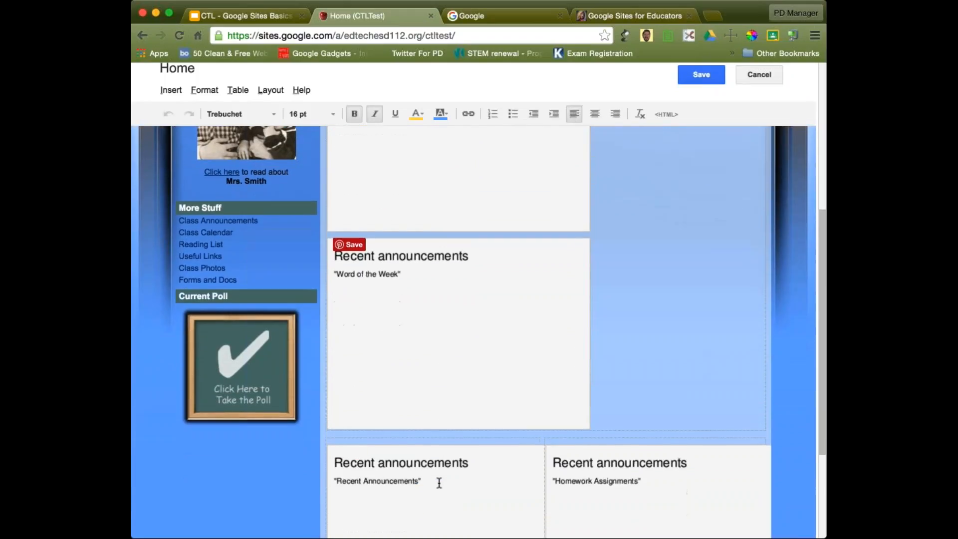
scroll(439, 483, up, 11)
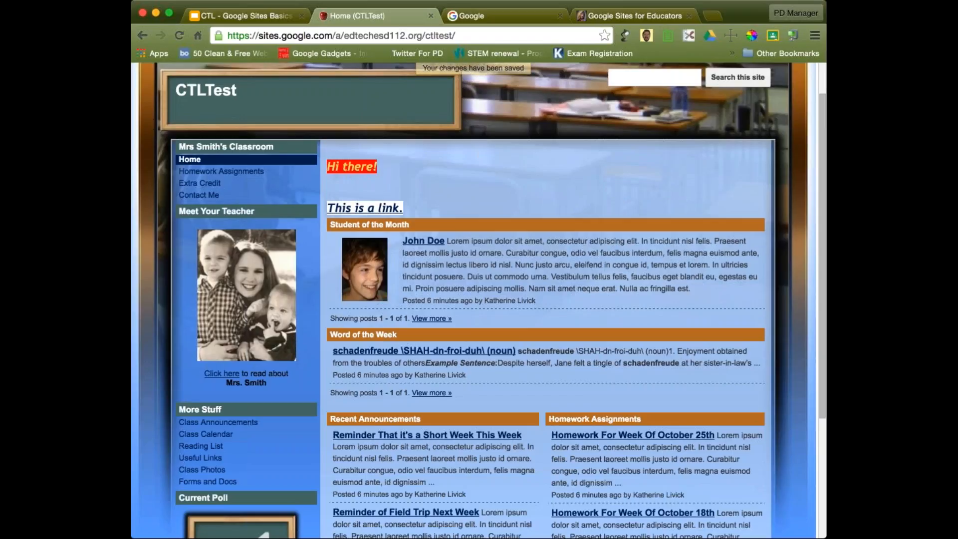
Reopen the home page for editing and add blank lines below the "This is a link." text
scroll(611, 427, up, 2)
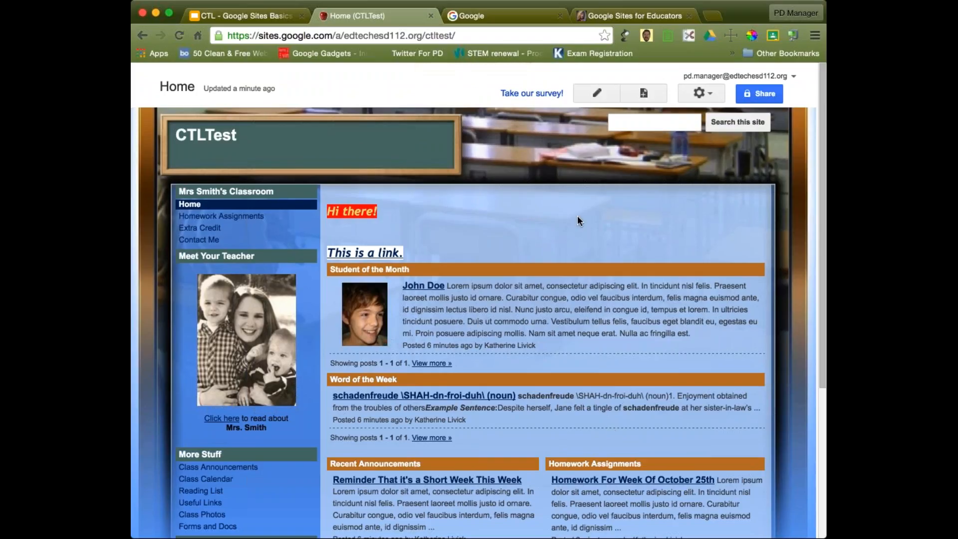
click(602, 94)
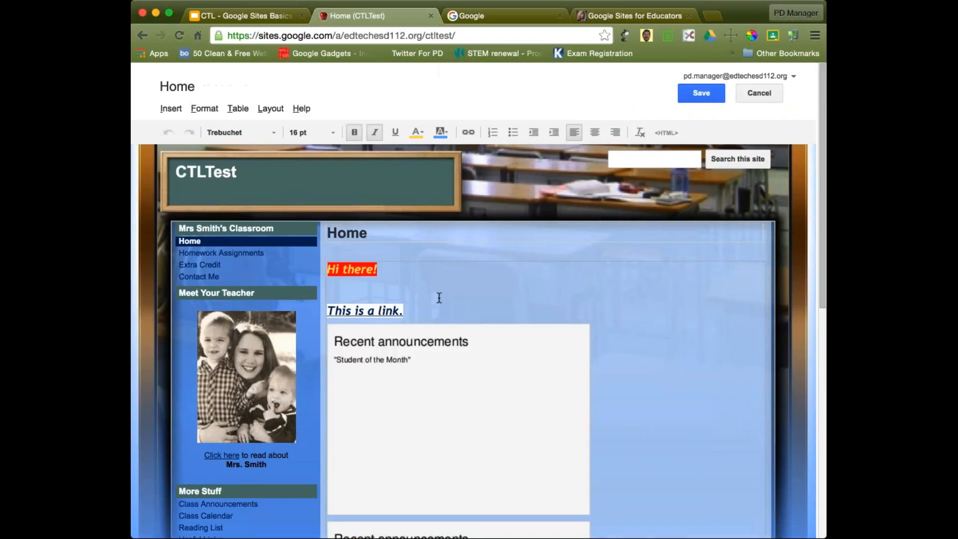
click(440, 305)
key(Return)
key(Return)
key(Return)
key(Return)
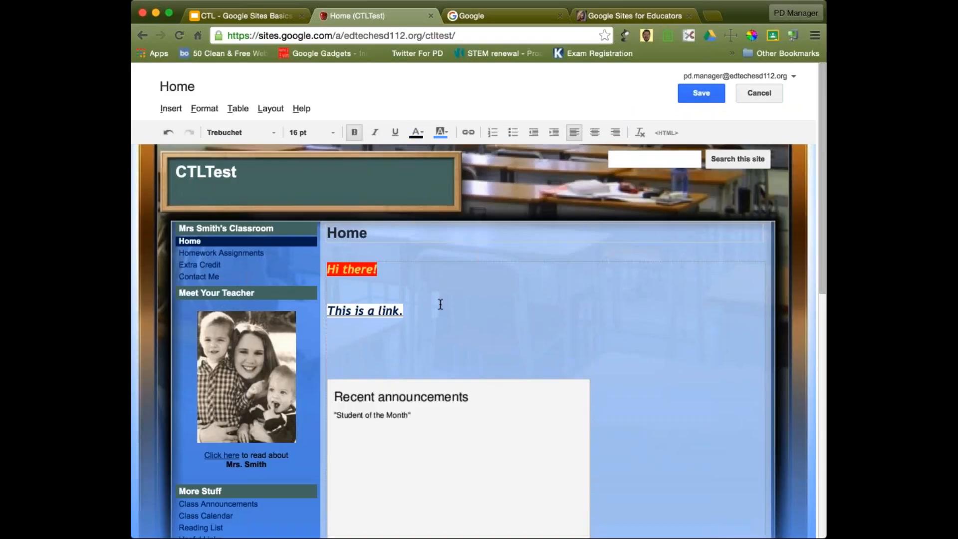
click(177, 111)
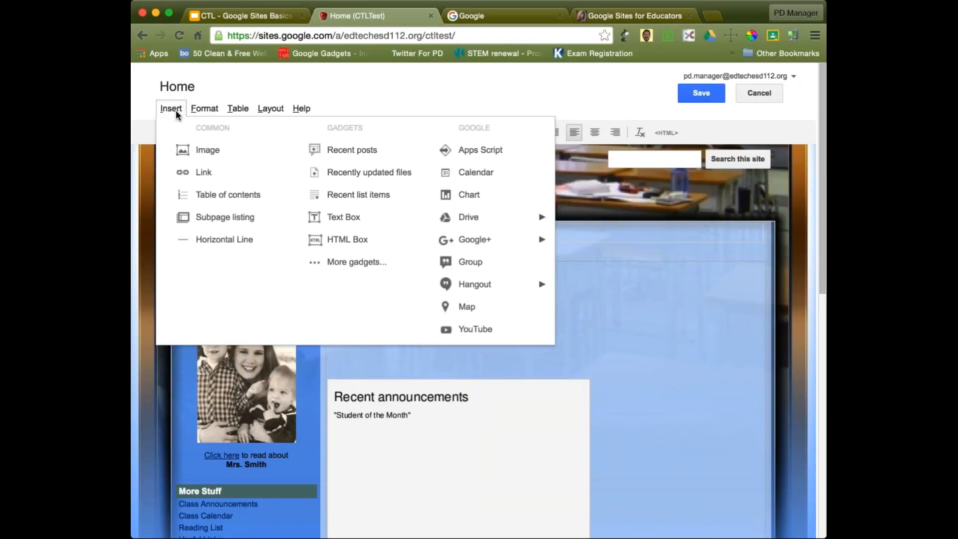
click(207, 152)
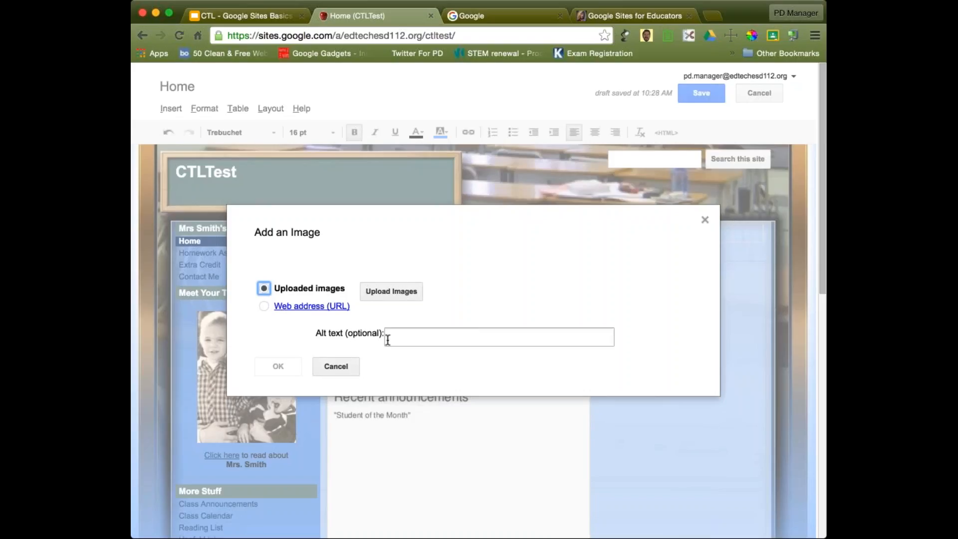
click(336, 367)
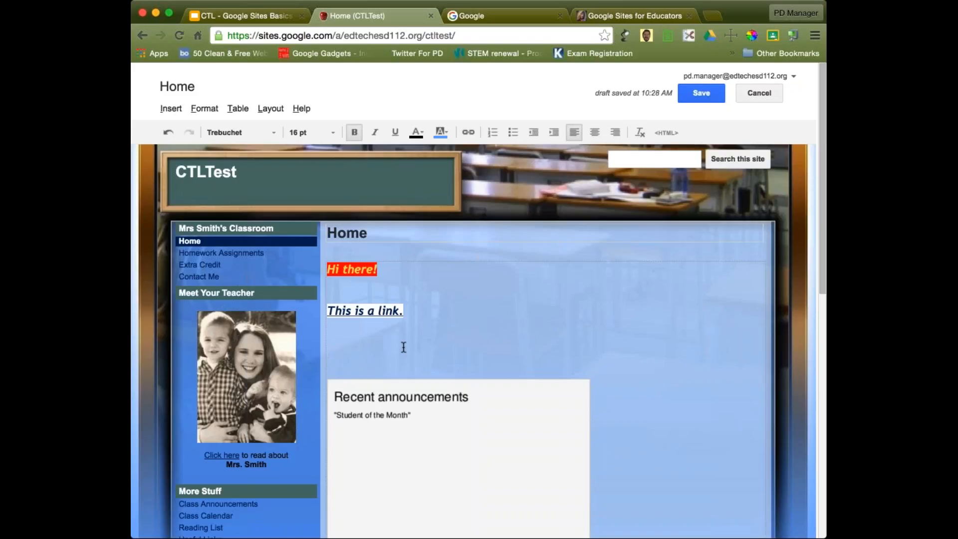
Insert a horizontal line between the "This is a link." text and the Student of the Month gadget, leaving the insertion point below it
click(174, 110)
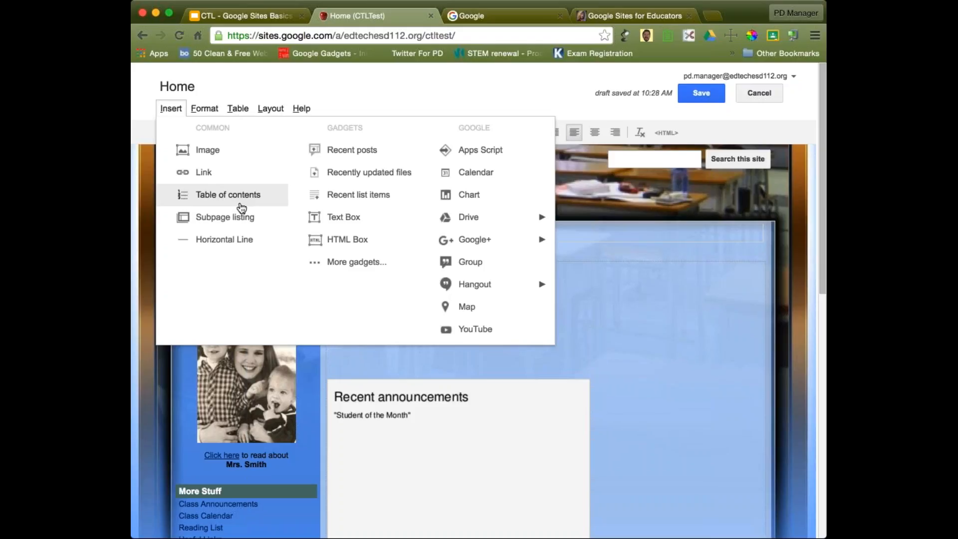
click(245, 240)
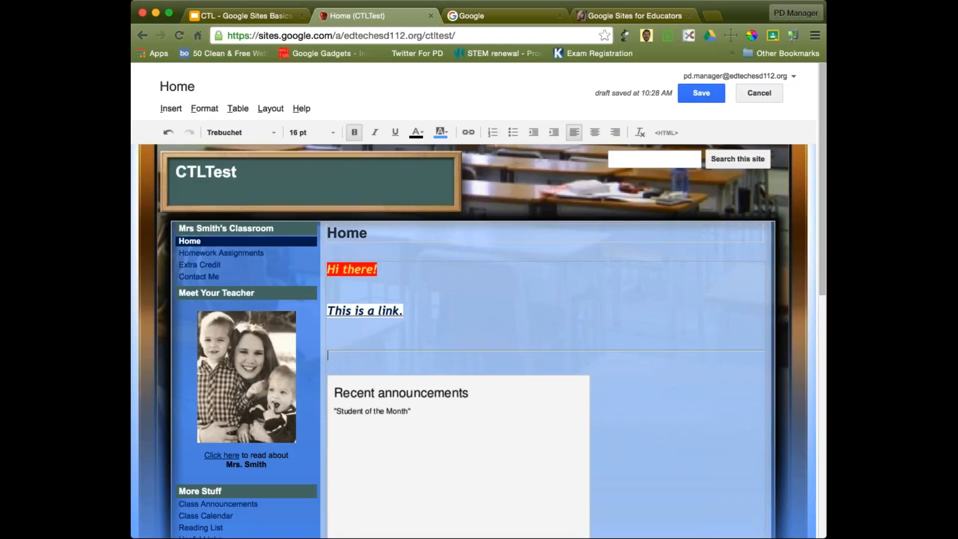
click(401, 375)
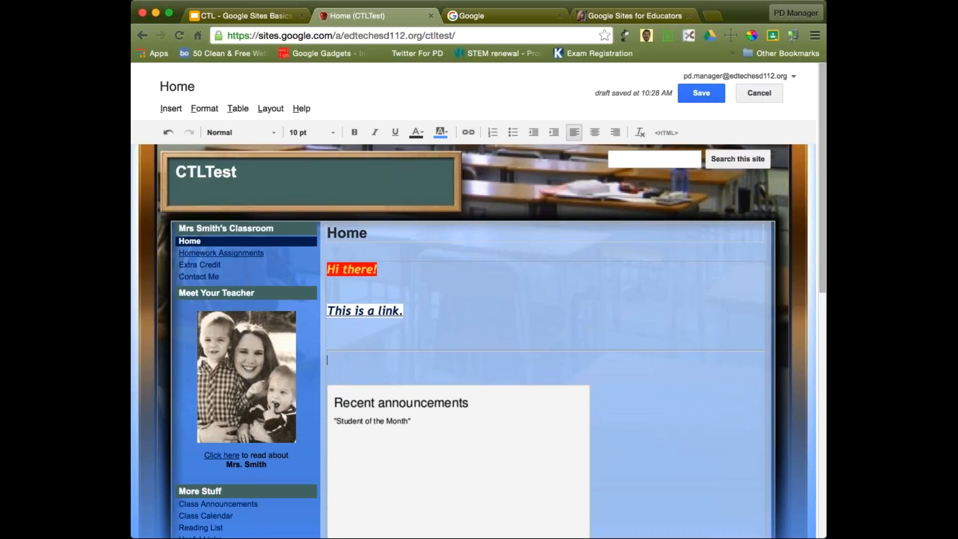
Try to add the Fish gadget from the public gadget gallery to the home page
click(173, 109)
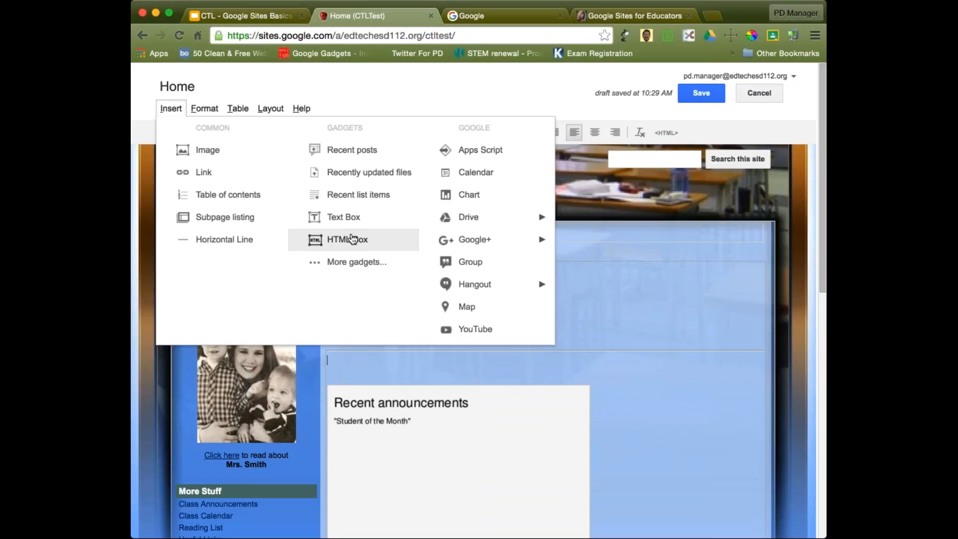
click(360, 264)
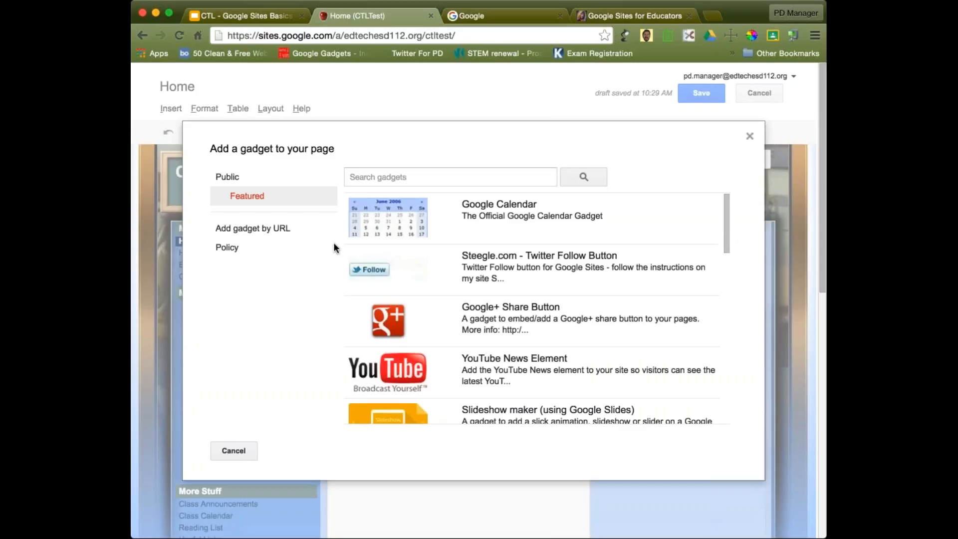
click(231, 178)
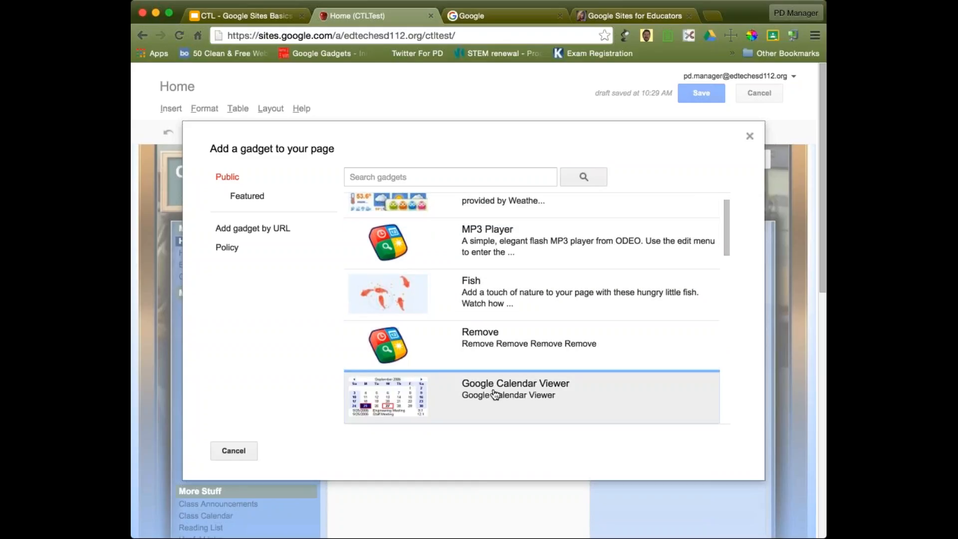
click(397, 301)
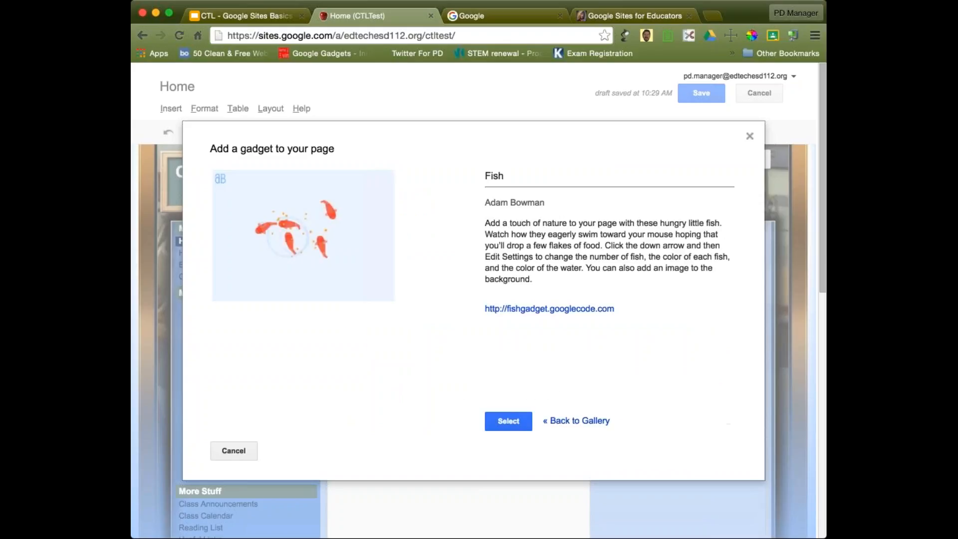
click(507, 428)
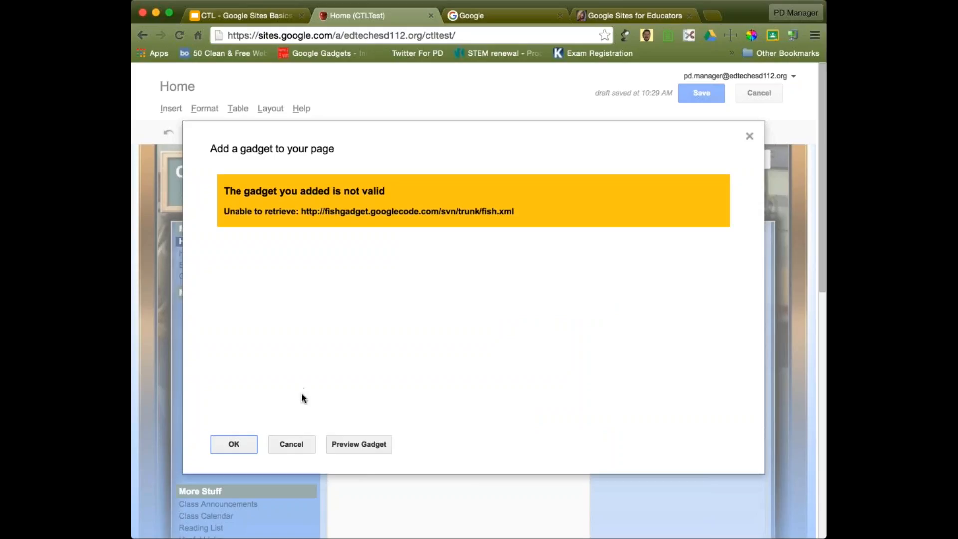
click(298, 447)
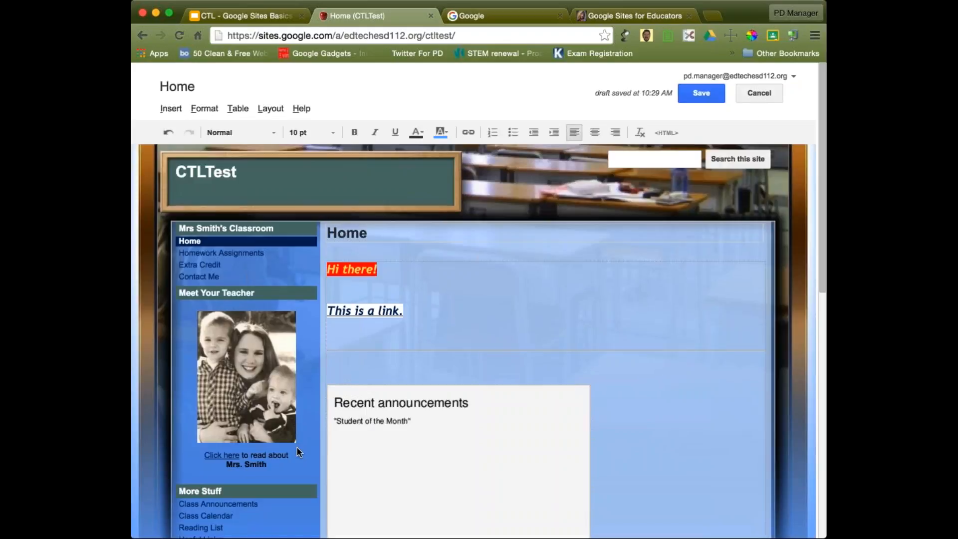
Choose the History Assignments Google calendar for insertion below the horizontal line, keeping the Month view
click(172, 111)
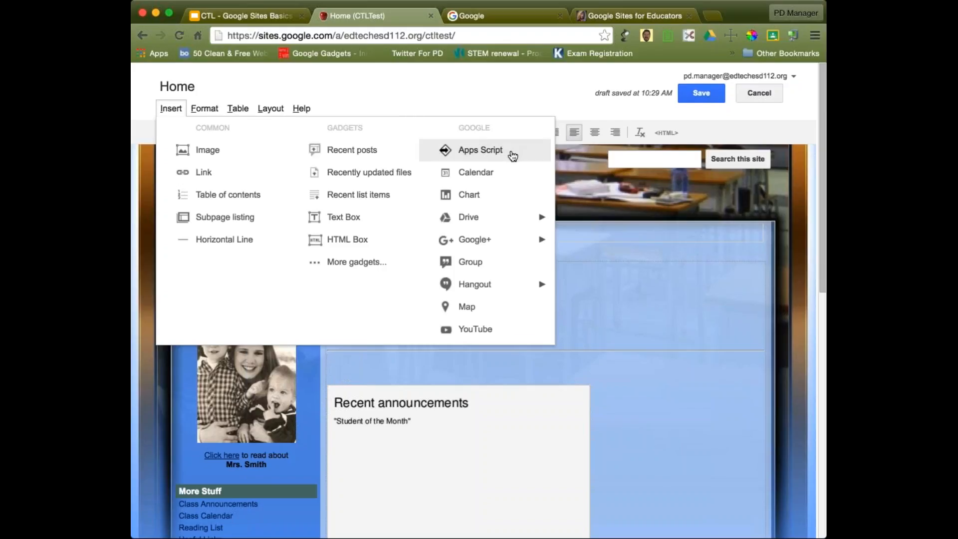
click(497, 176)
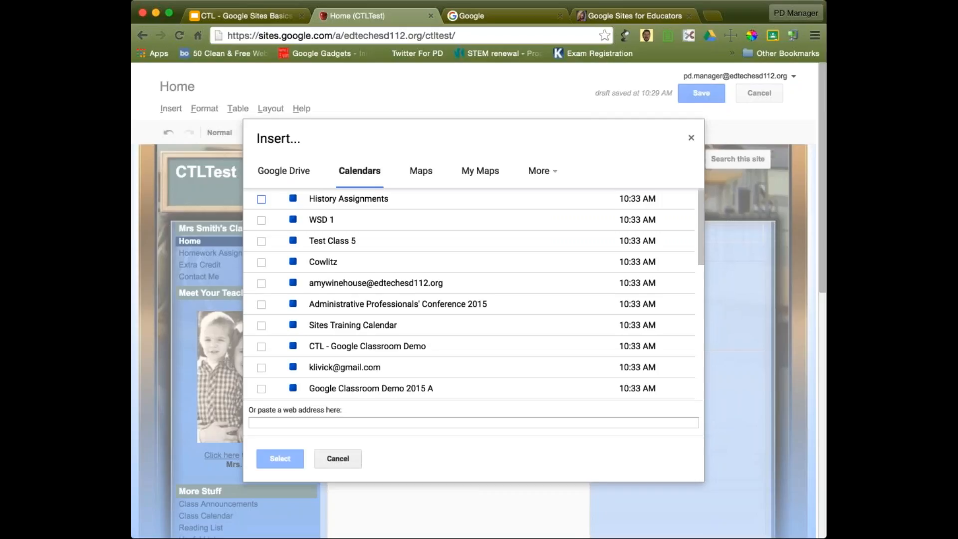
click(349, 204)
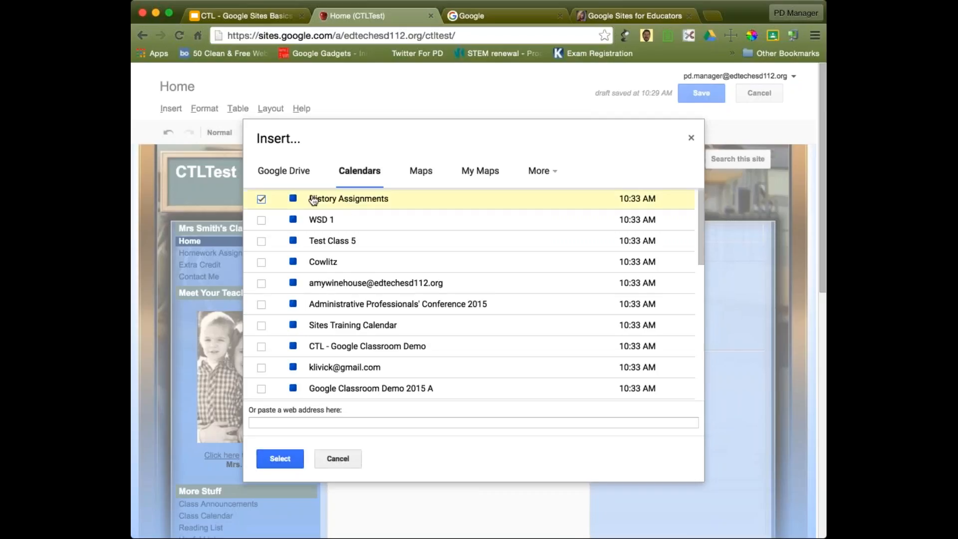
click(288, 460)
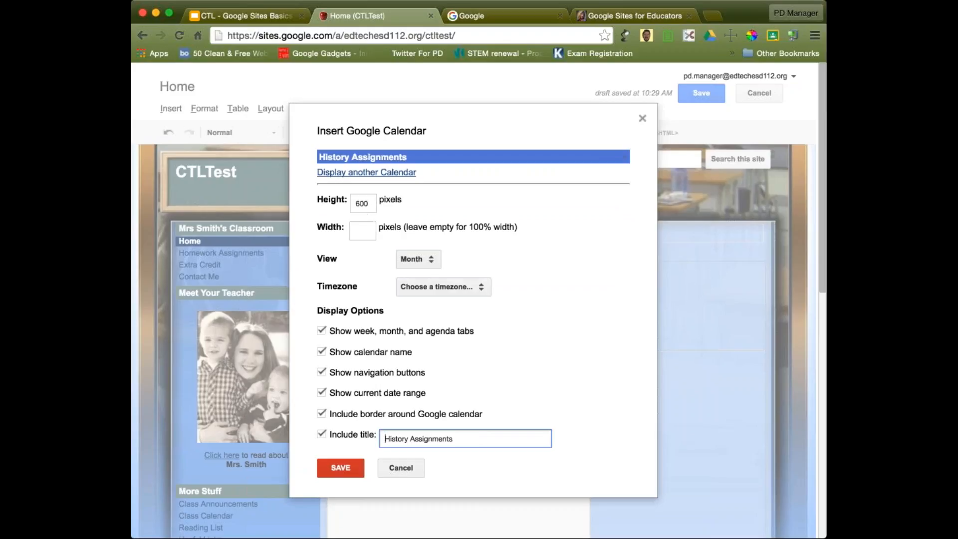
click(437, 263)
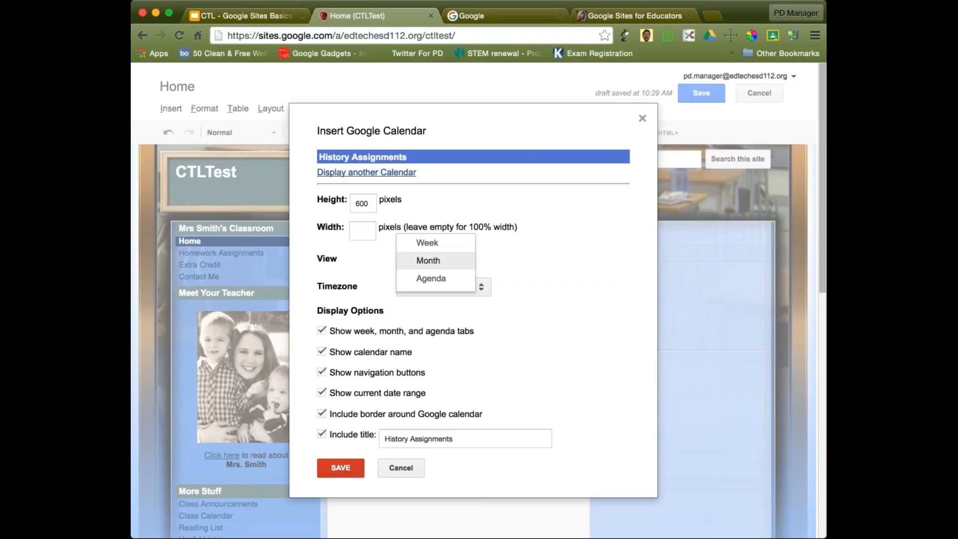
click(500, 266)
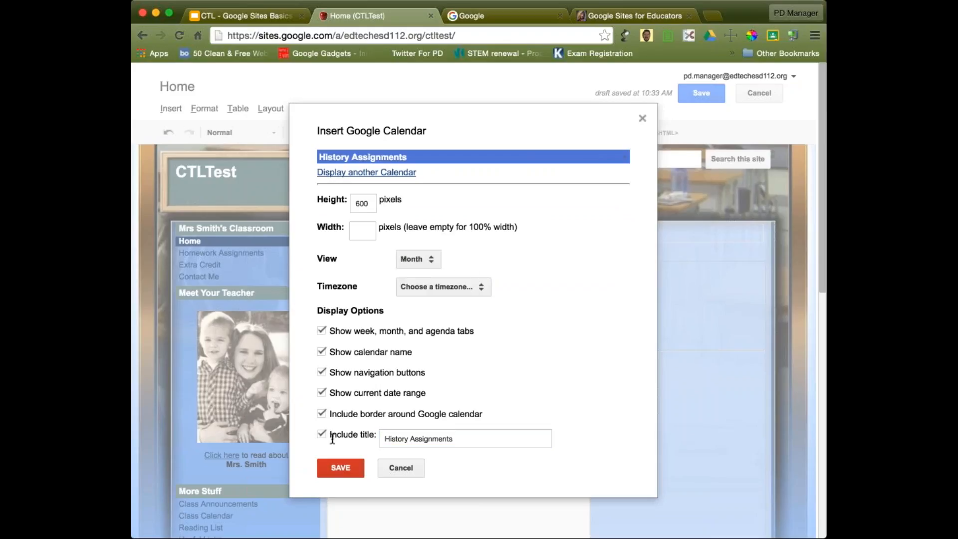
Add the WSD 1 calendar alongside History Assignments and insert the calendar gadget with the title WSD 1
click(368, 173)
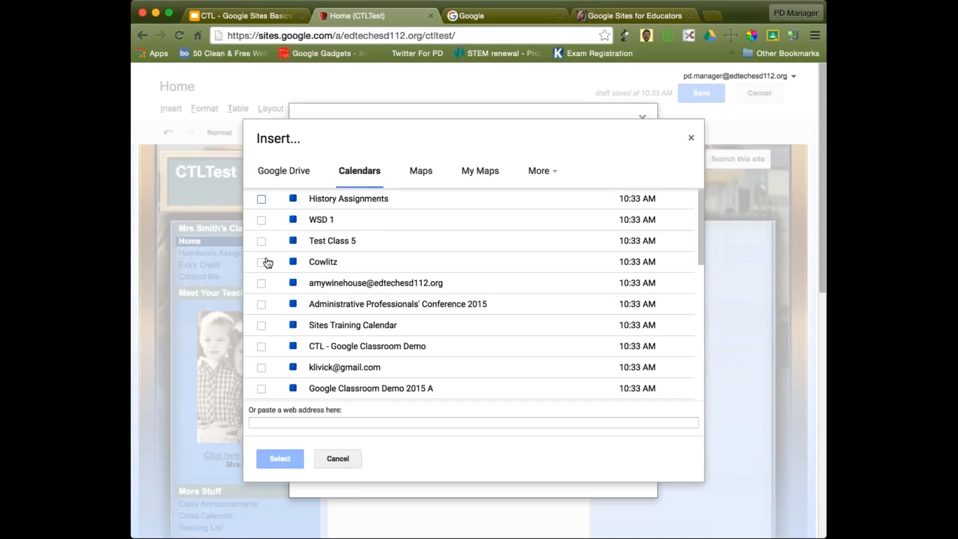
click(261, 220)
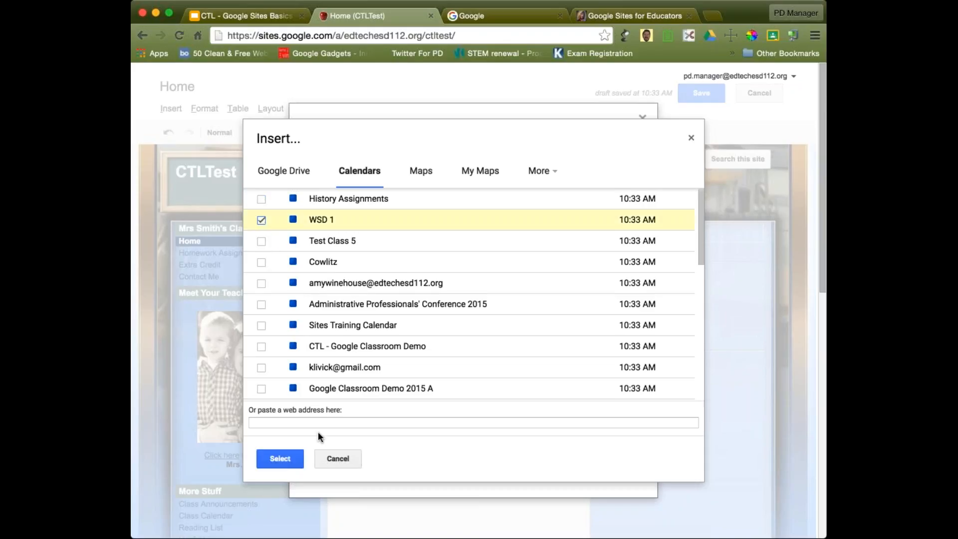
click(279, 459)
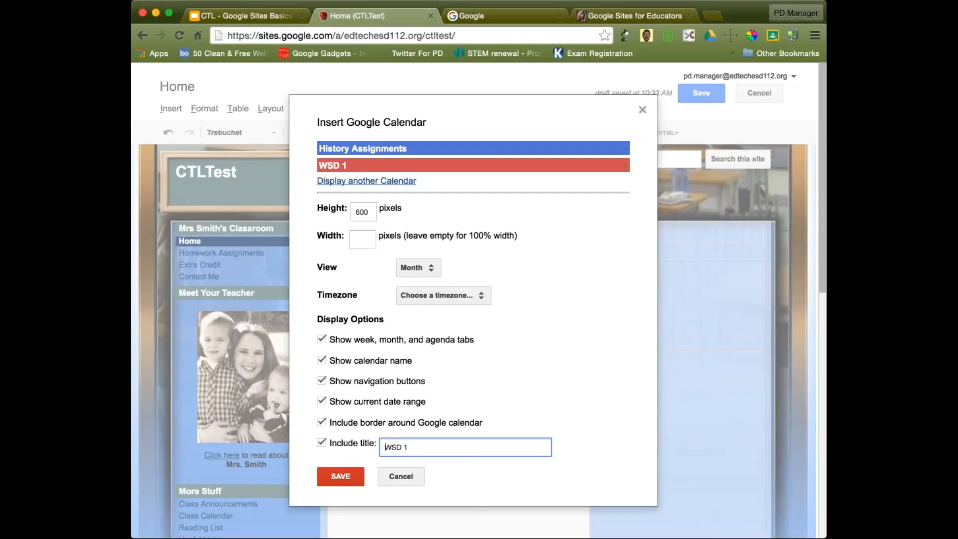
click(341, 477)
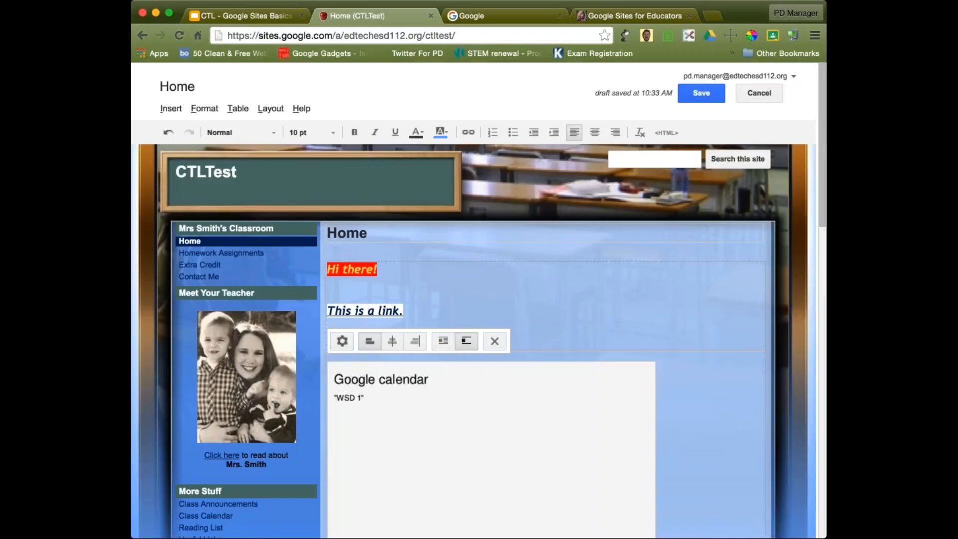
Review the inserted calendar gadget and save the home page
scroll(709, 381, down, 3)
scroll(708, 381, down, 3)
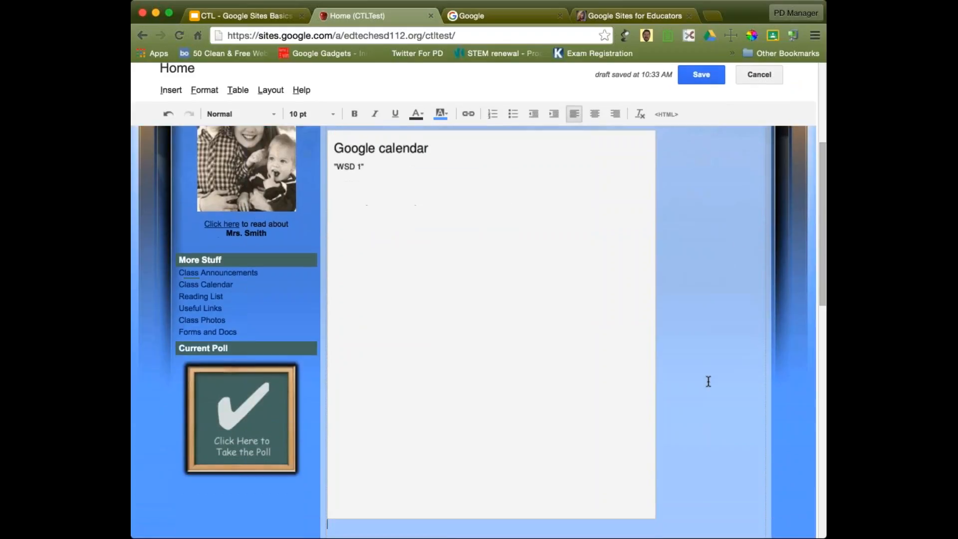
scroll(708, 381, up, 5)
scroll(708, 382, down, 2)
scroll(708, 381, up, 3)
click(702, 75)
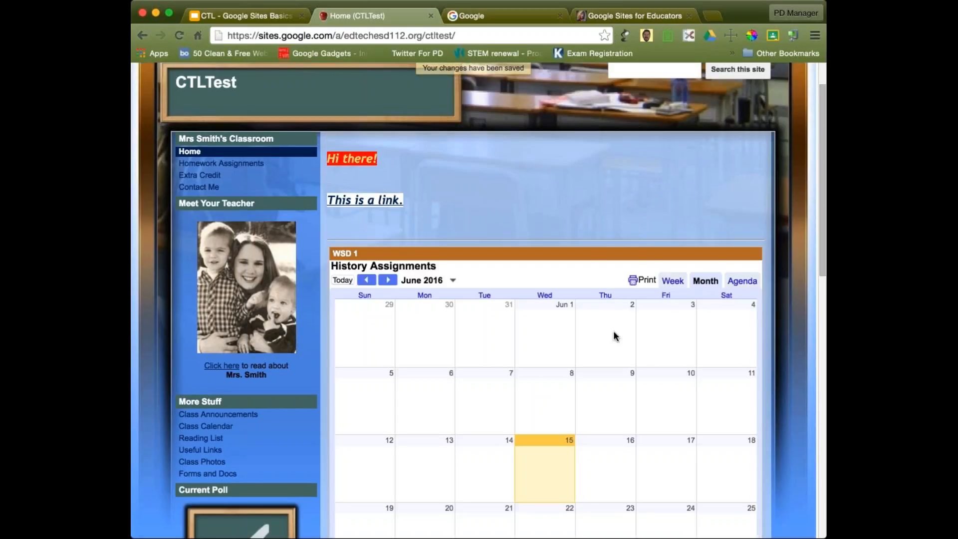
Browse the embedded calendar on the saved home page back month by month to January 2016
scroll(615, 336, down, 5)
scroll(616, 336, up, 3)
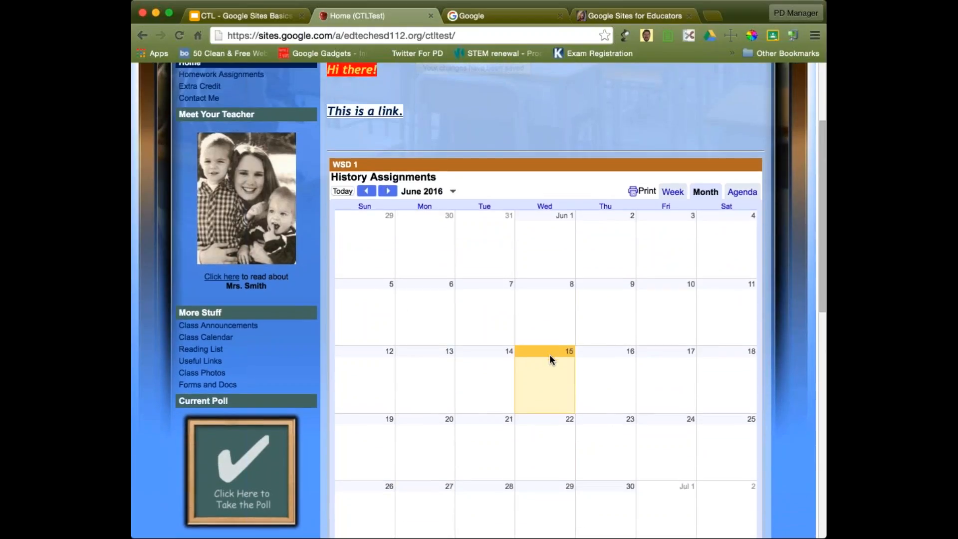
click(365, 191)
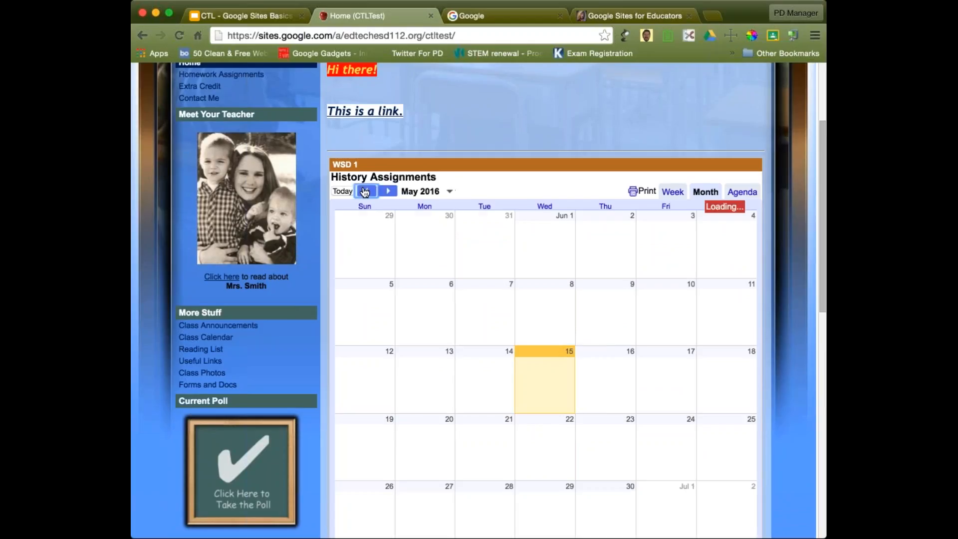
click(366, 191)
click(366, 191)
click(366, 191)
click(366, 191)
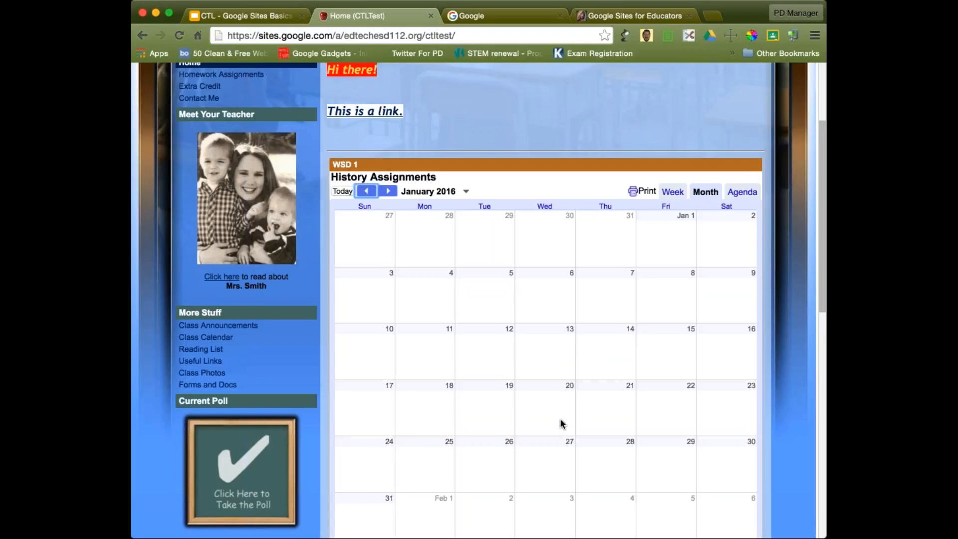
Reopen the home page for editing and center-align the WSD 1 calendar gadget
scroll(574, 250, up, 5)
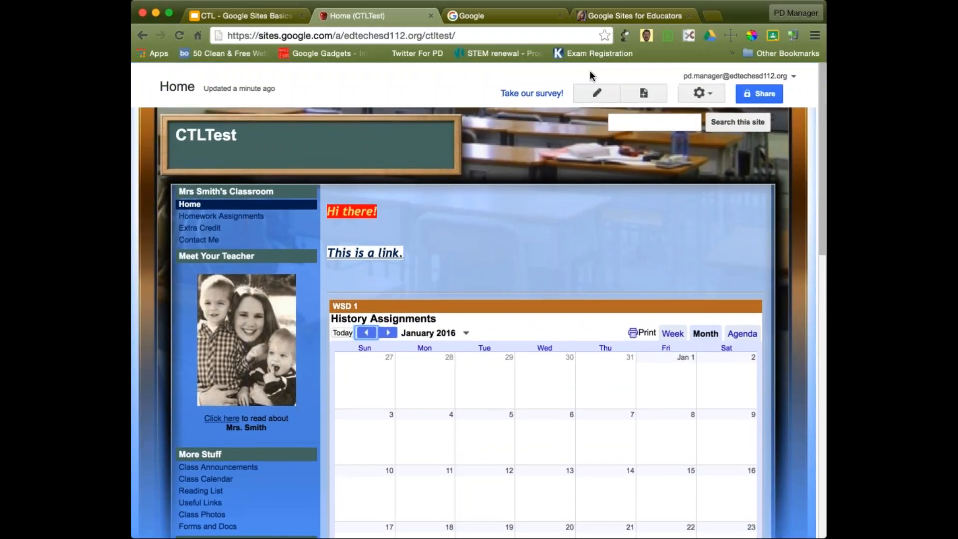
click(597, 94)
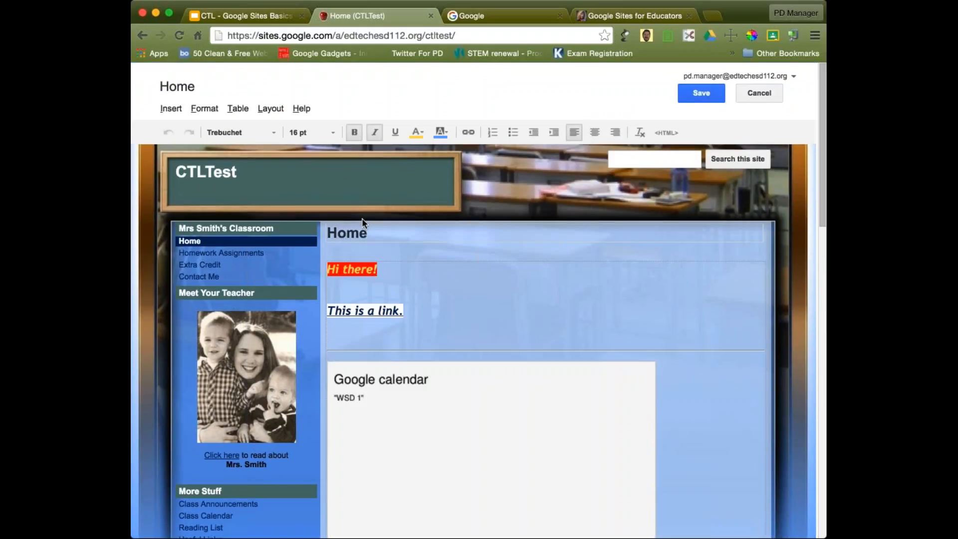
click(369, 386)
click(530, 319)
click(433, 381)
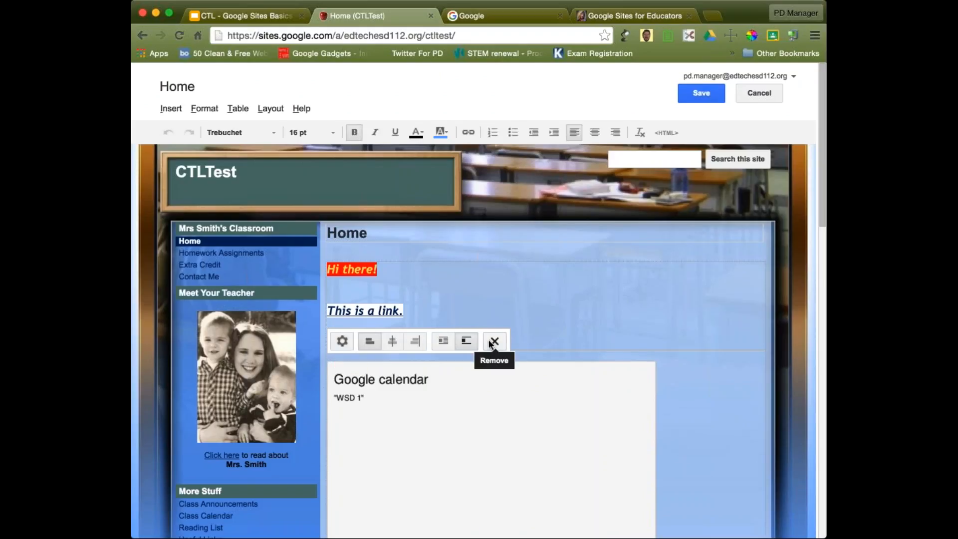
click(394, 340)
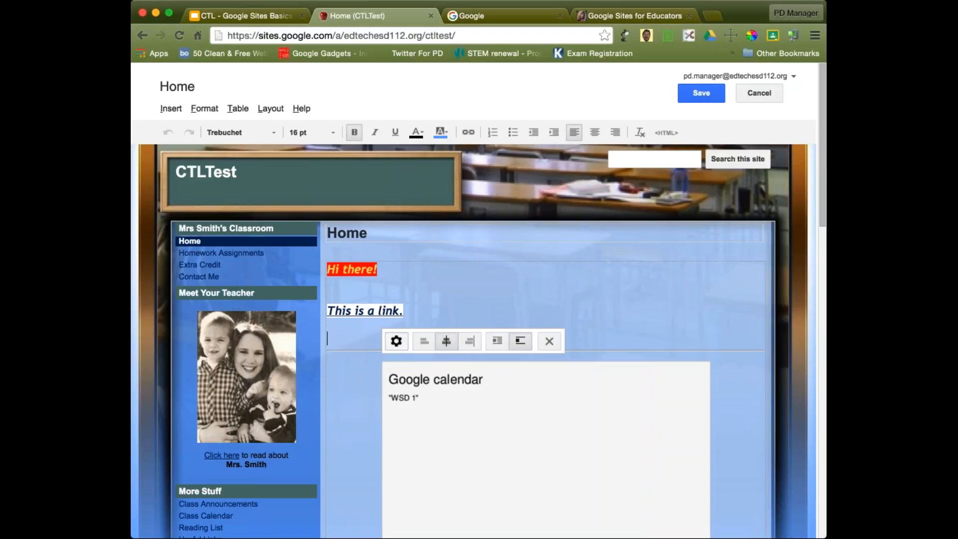
Turn off the title display in the WSD 1 calendar gadget's properties
click(397, 341)
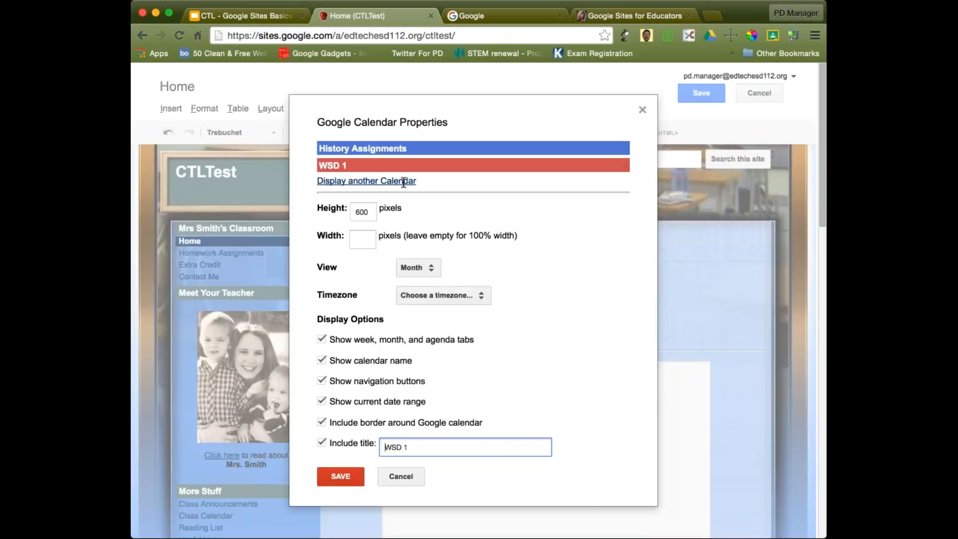
triple_click(398, 442)
click(322, 443)
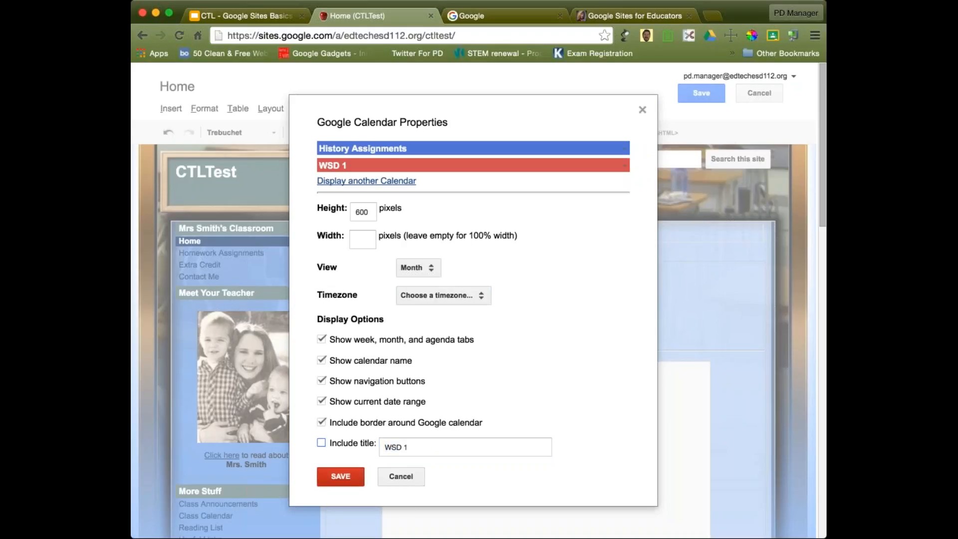
click(340, 476)
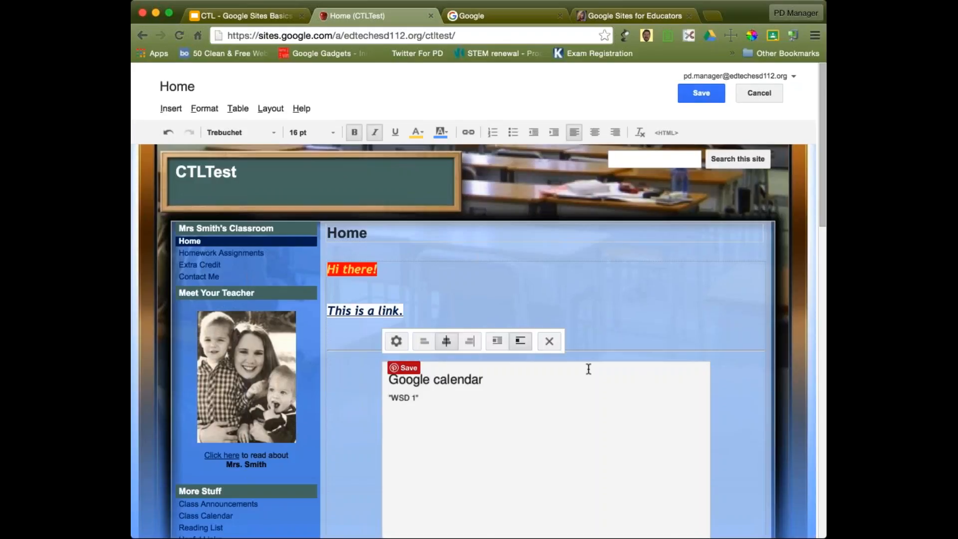
Replace the WSD 1 calendar gadget with the Drive document Copy of Creating a Contact List, keeping its border and title, and save the page
click(550, 341)
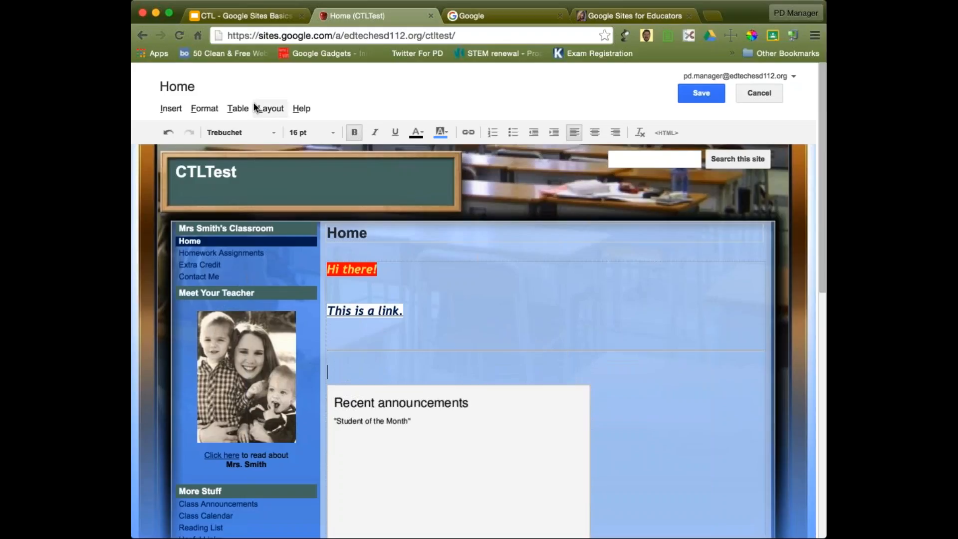
click(168, 108)
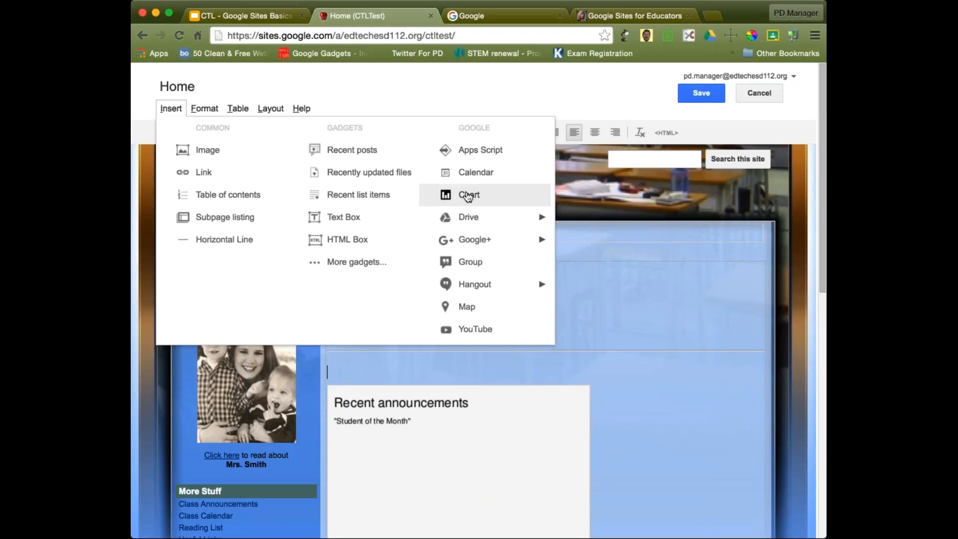
mouse_move(475, 218)
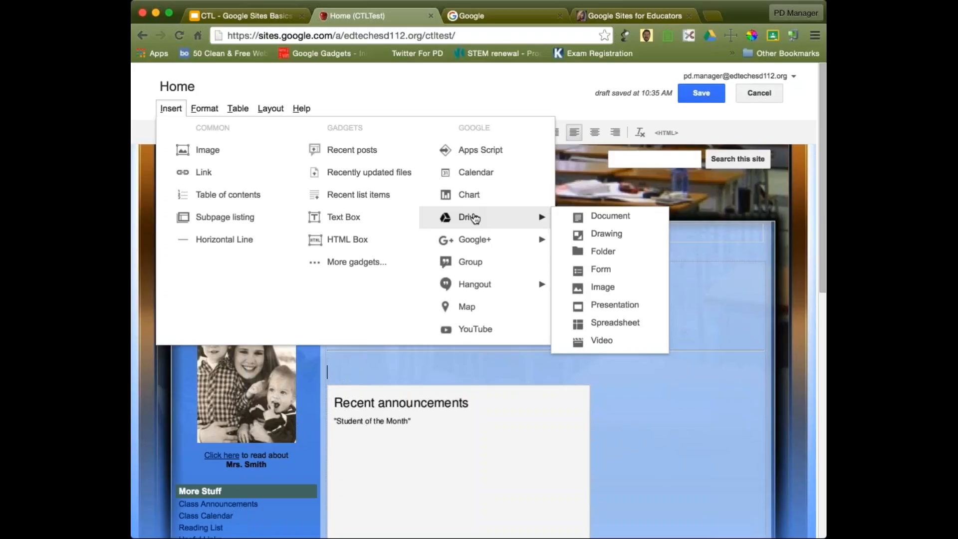
click(610, 216)
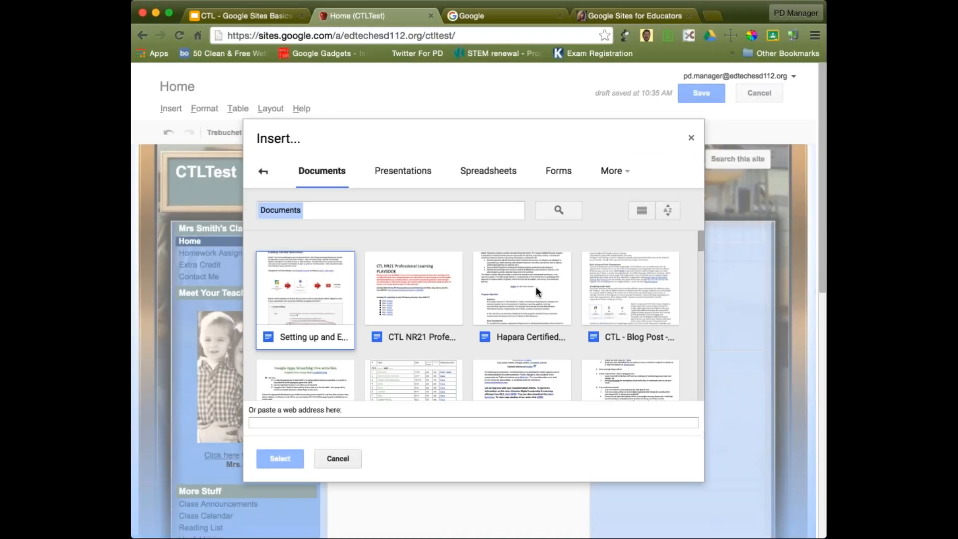
scroll(536, 288, down, 5)
scroll(537, 383, down, 2)
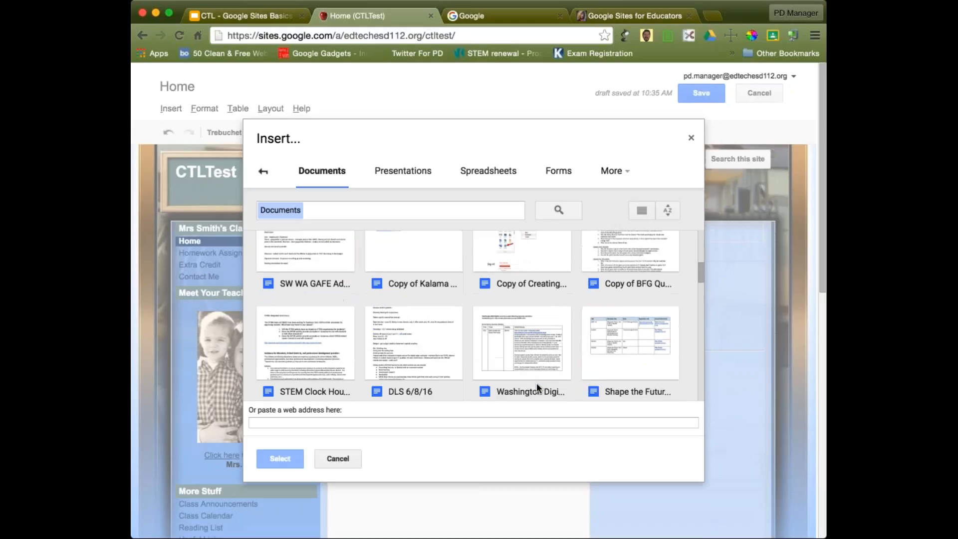
scroll(537, 384, up, 1)
click(534, 262)
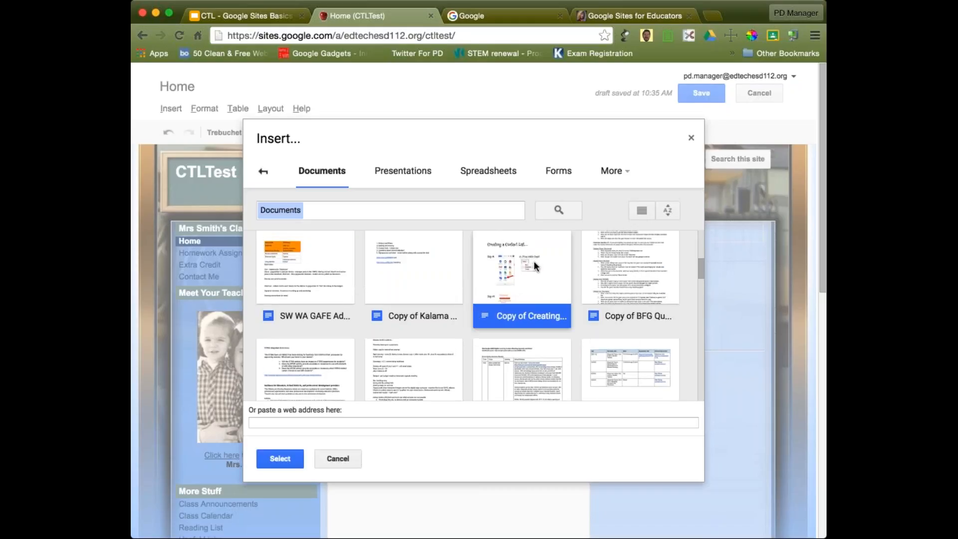
click(281, 460)
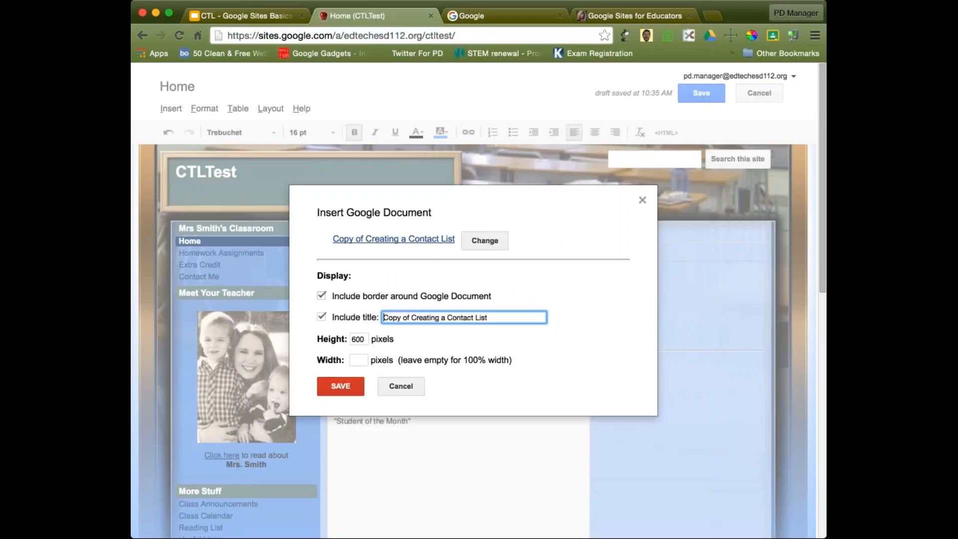
click(341, 388)
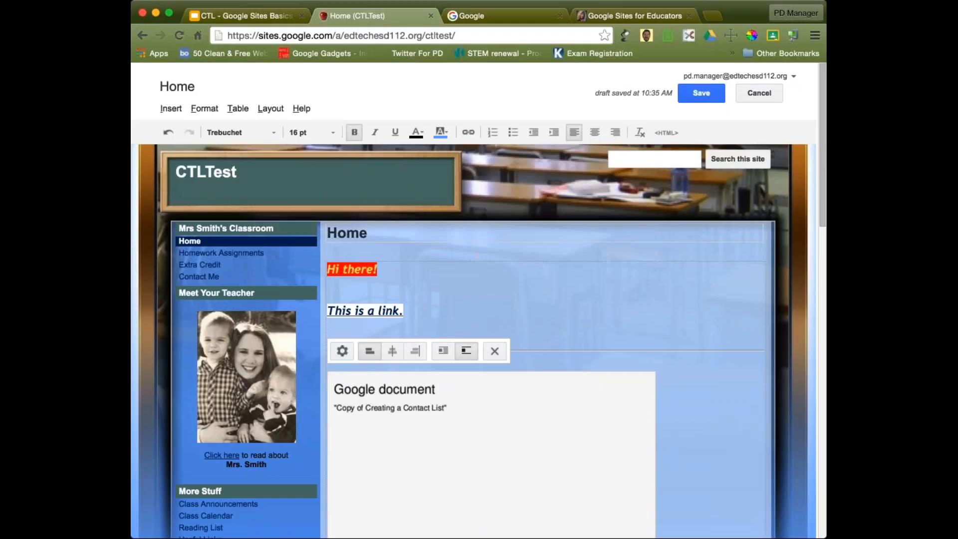
click(704, 91)
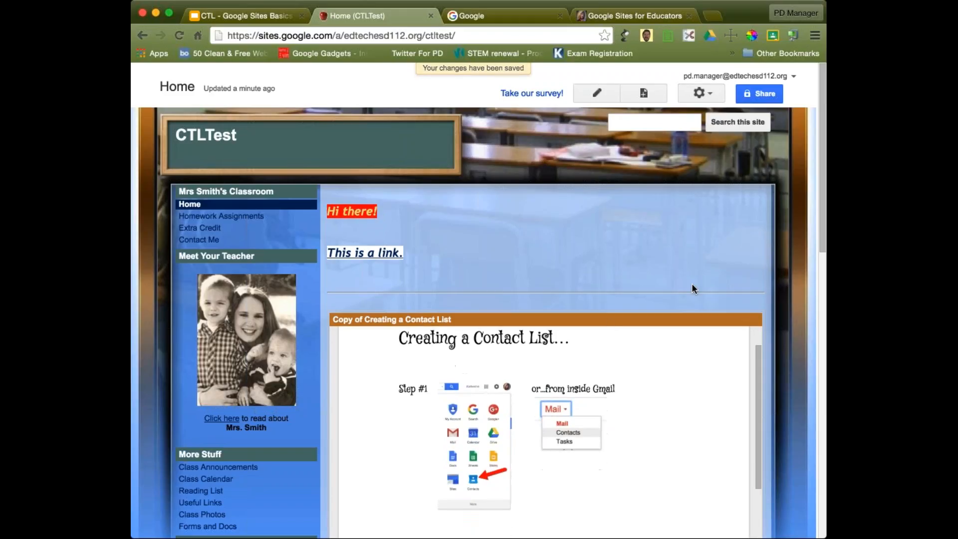
Examine the embedded contact list document on the saved home page from its first step through to the end
scroll(657, 394, down, 3)
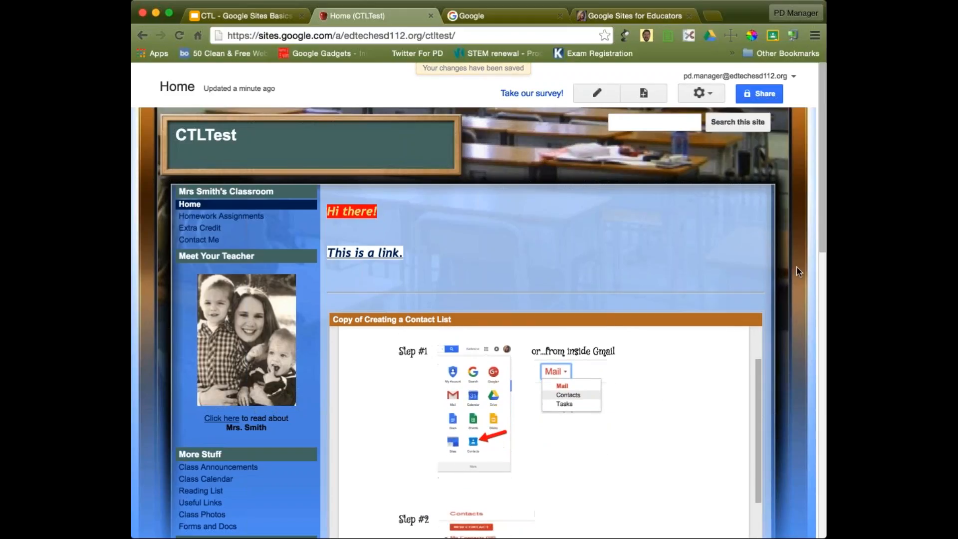
scroll(796, 267, down, 5)
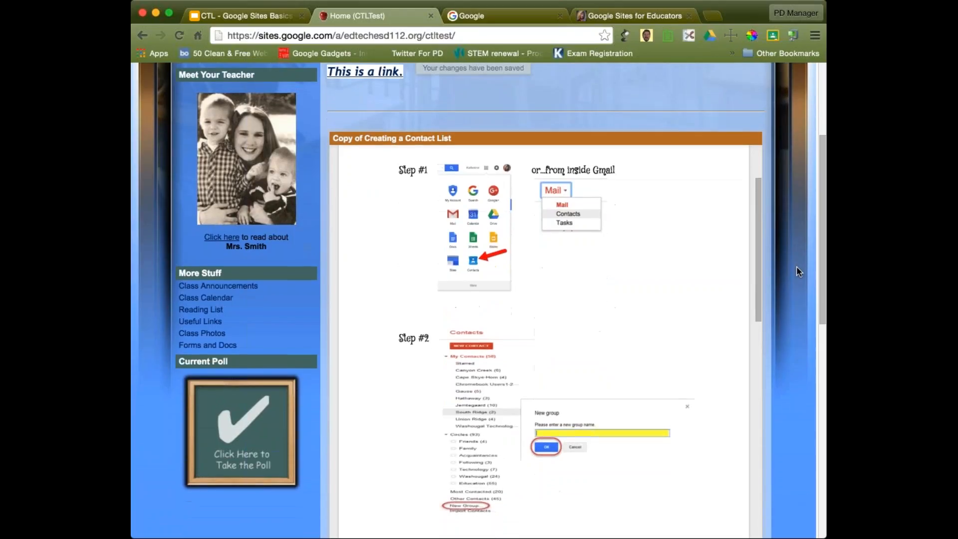
scroll(797, 270, down, 2)
scroll(629, 379, down, 5)
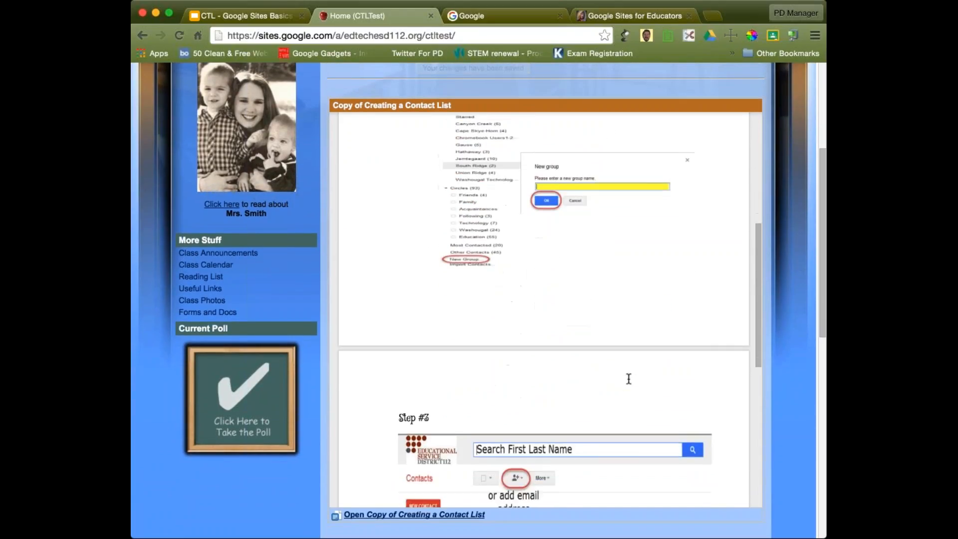
scroll(629, 379, down, 10)
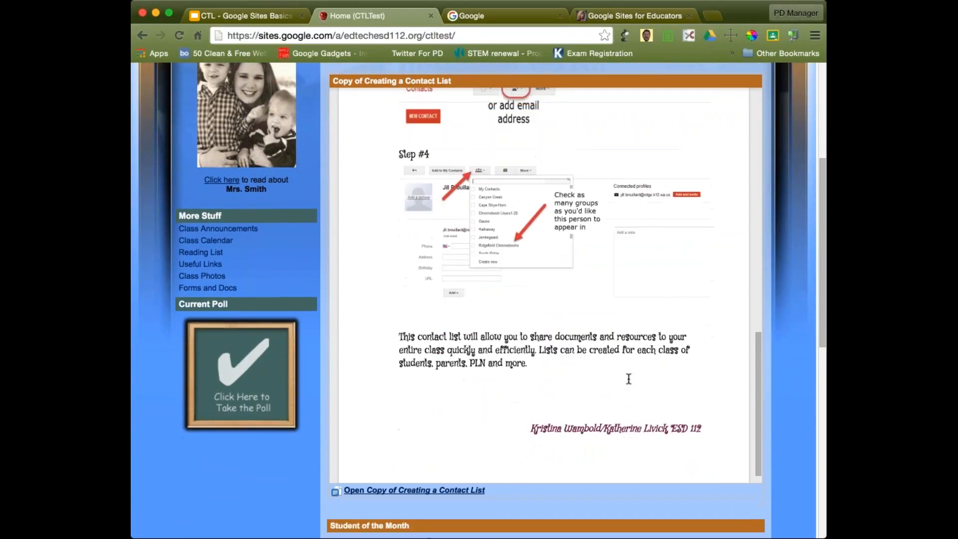
scroll(628, 379, up, 10)
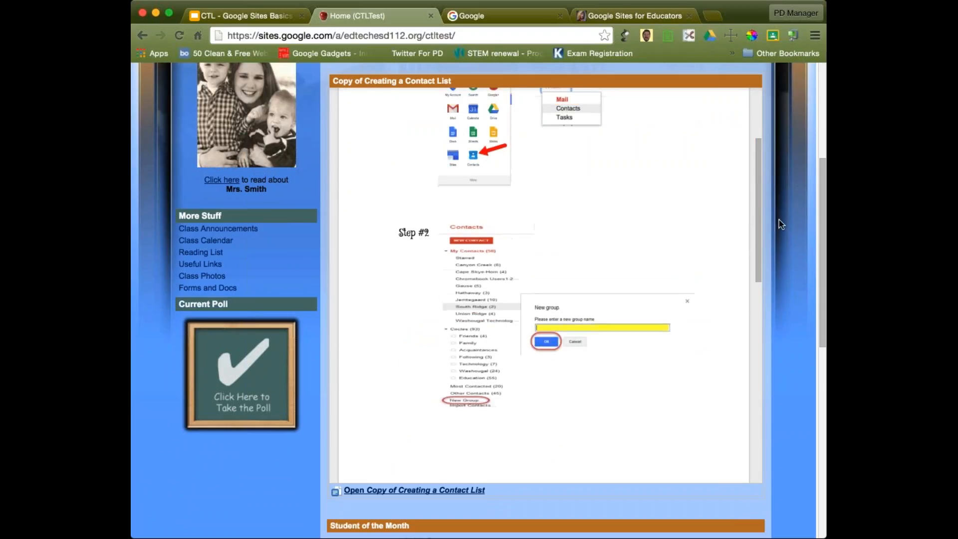
scroll(772, 231, up, 5)
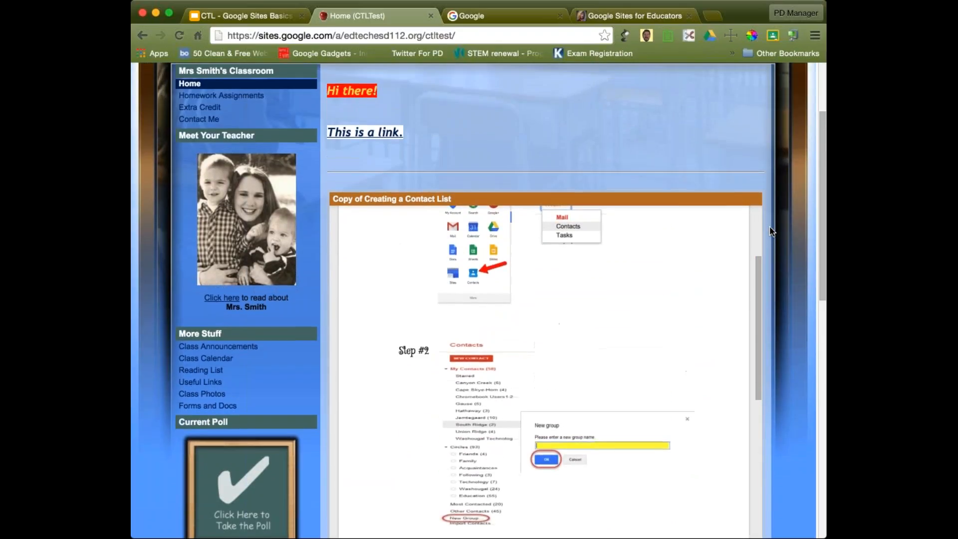
scroll(772, 231, up, 5)
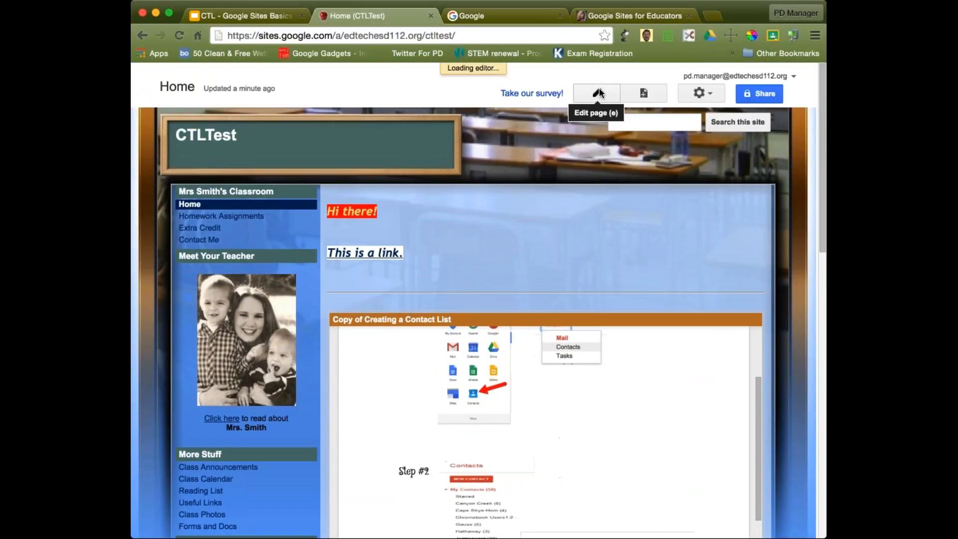
Reopen the home page for editing and look through the Drive videos available for insertion without choosing one
click(598, 89)
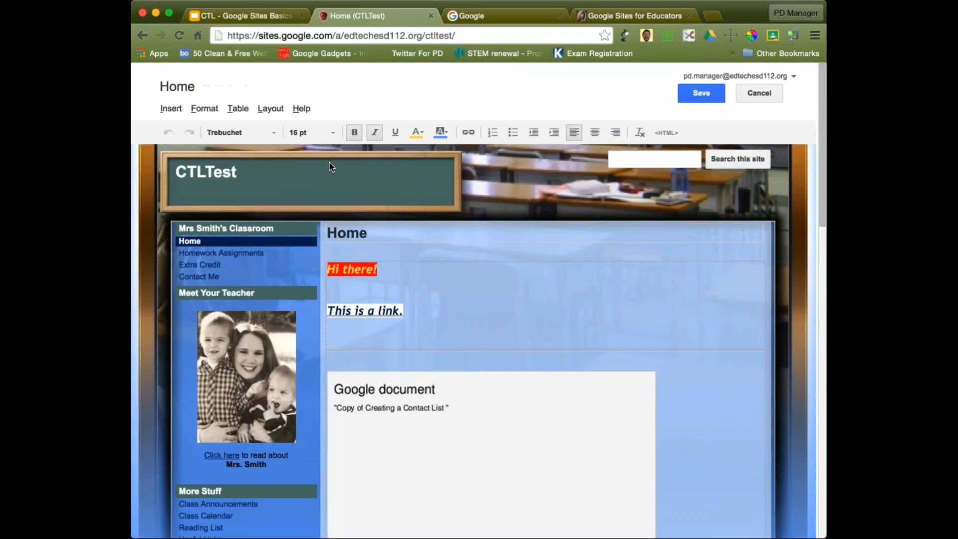
click(172, 108)
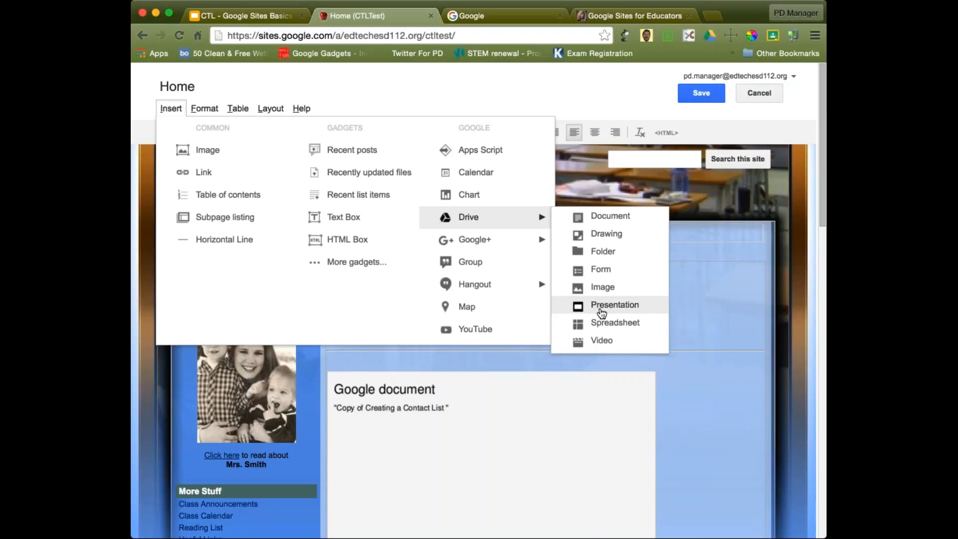
click(619, 342)
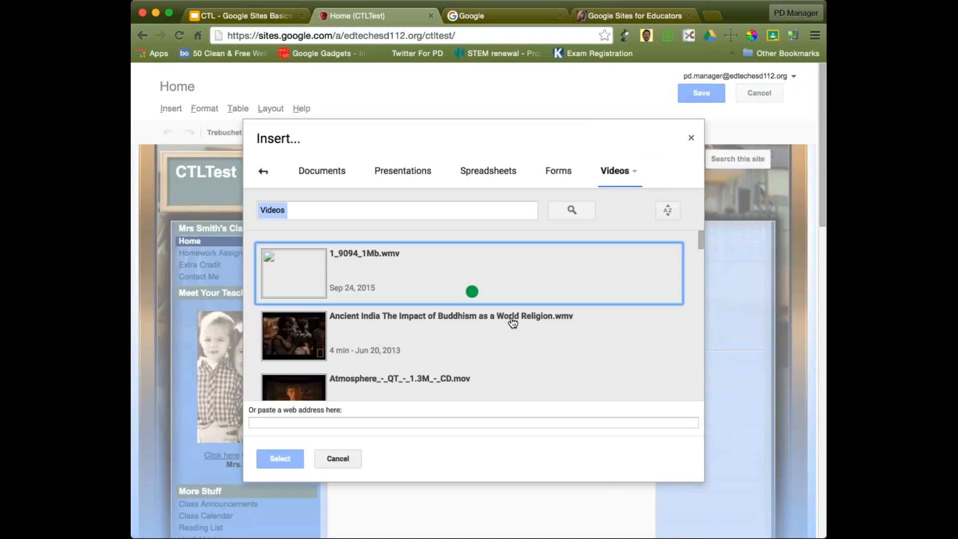
scroll(450, 351, down, 4)
scroll(451, 351, down, 3)
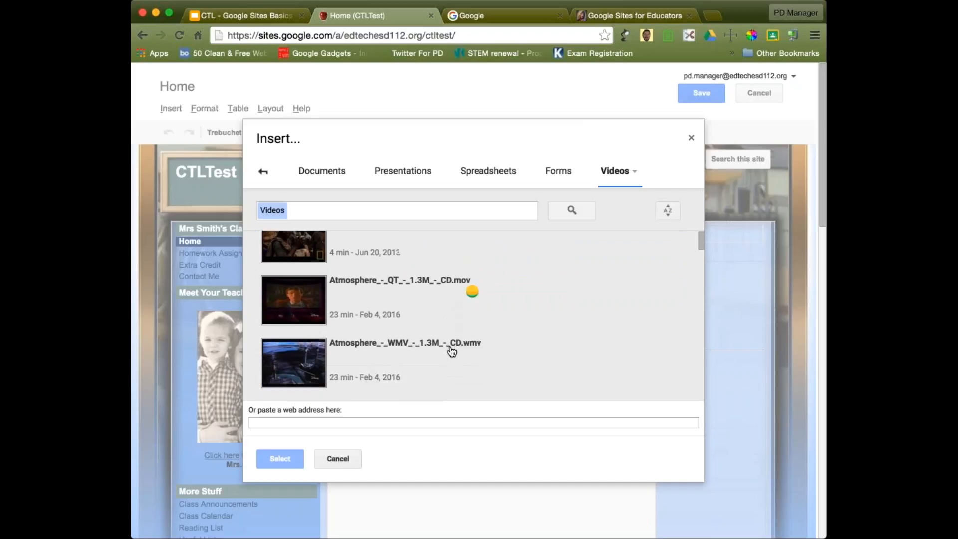
scroll(449, 351, up, 6)
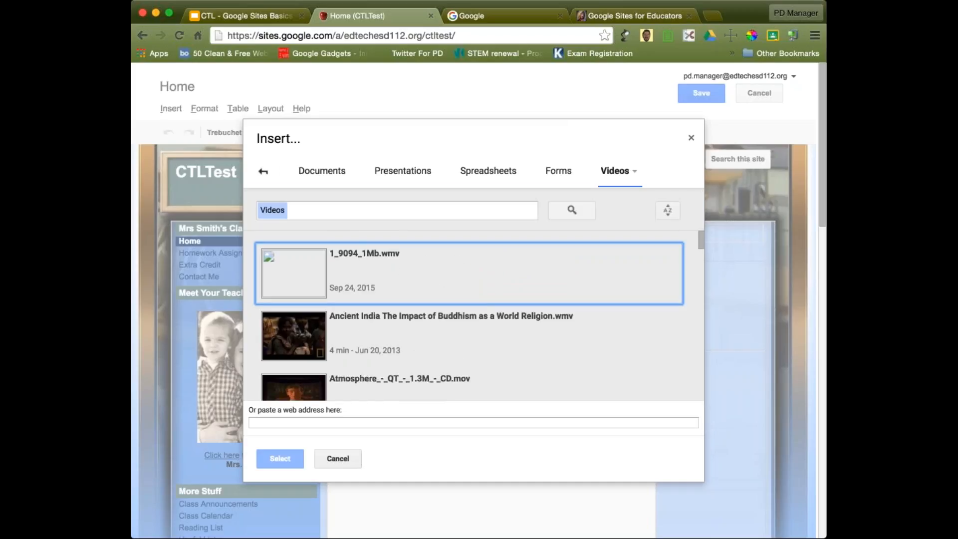
click(325, 454)
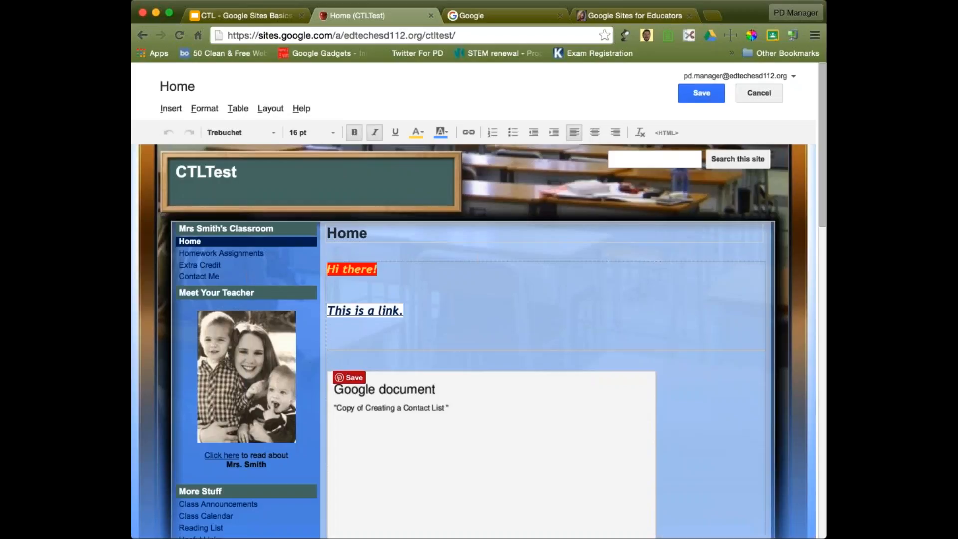
Check the options for inserting a YouTube video below the horizontal line, without inserting one
click(359, 356)
click(181, 109)
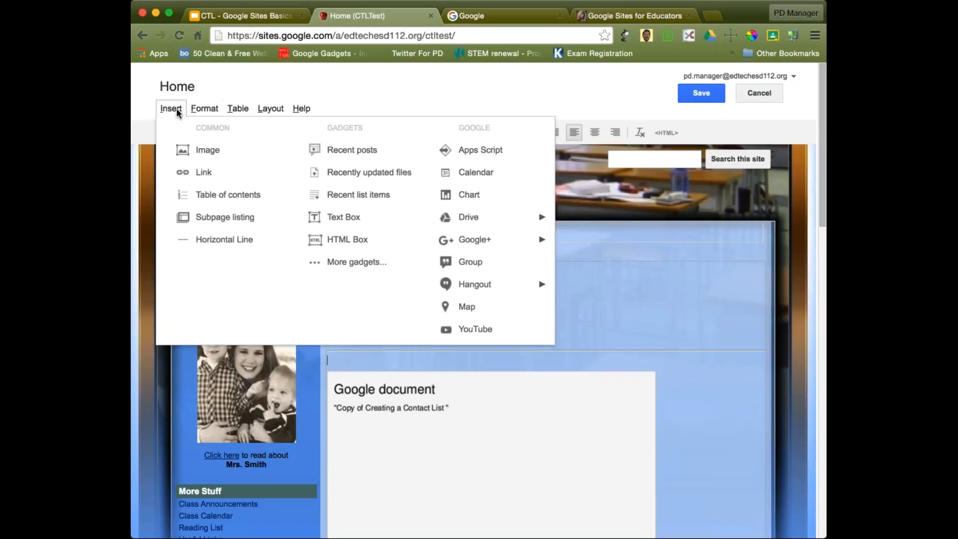
click(481, 334)
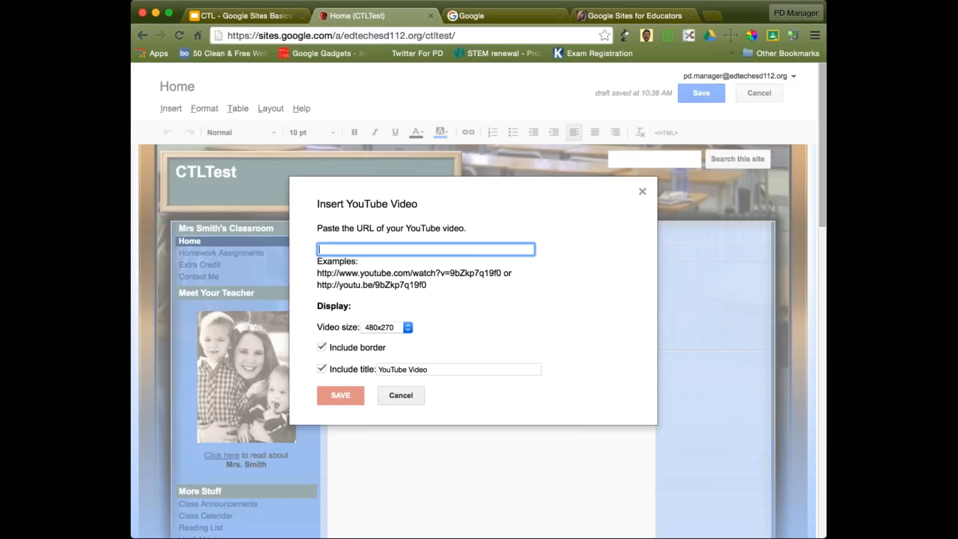
click(398, 396)
Review the editor's available insert, format, table and page layout options without applying any of them
click(168, 113)
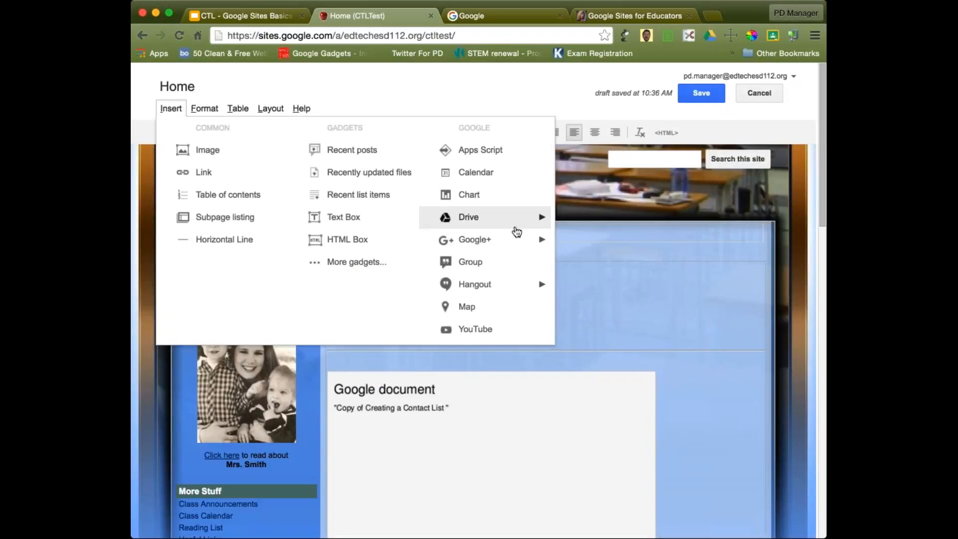
mouse_move(484, 286)
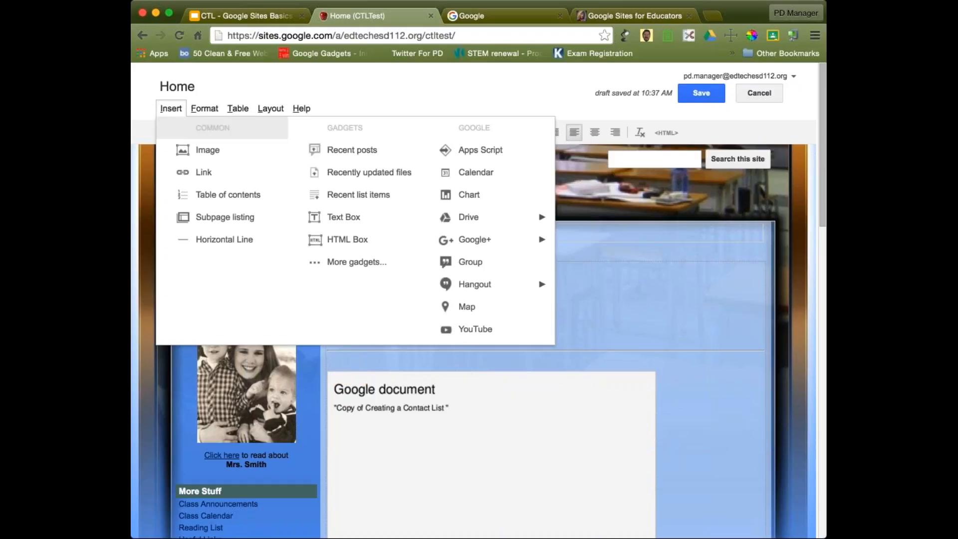
mouse_move(205, 106)
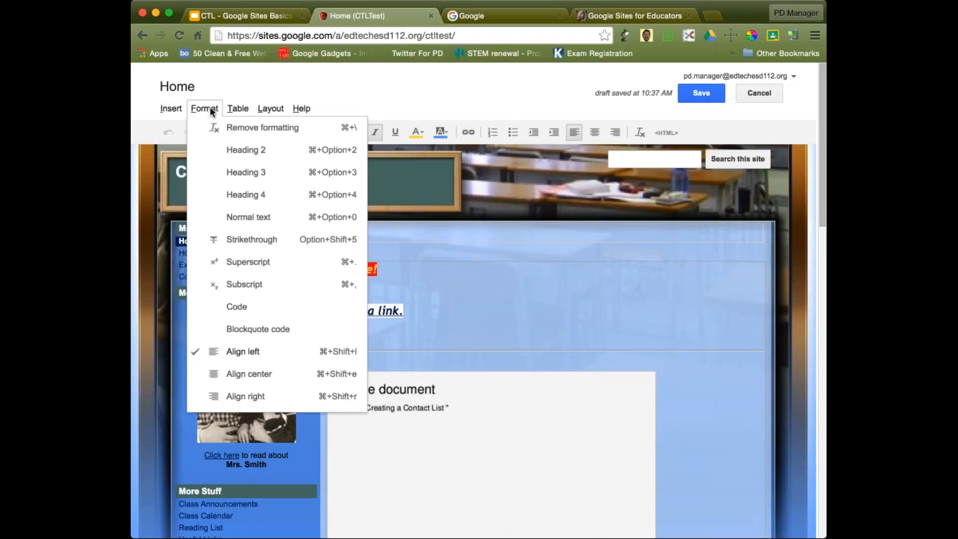
mouse_move(238, 115)
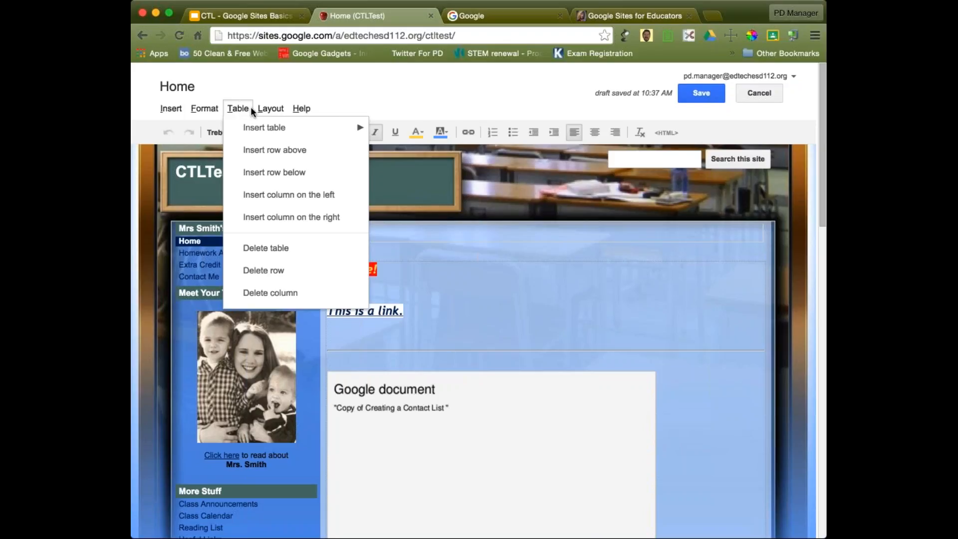
mouse_move(259, 111)
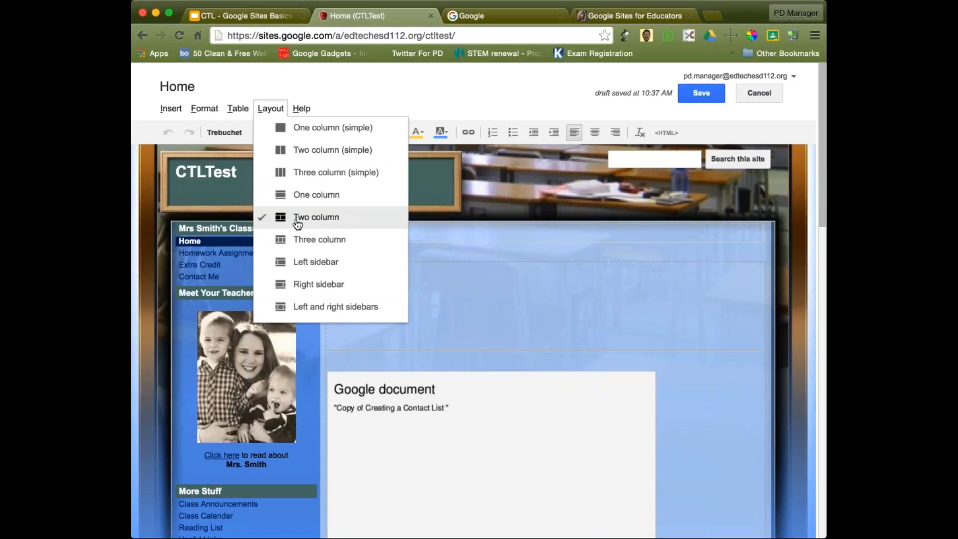
click(453, 297)
Save the home page and check the embedded document and the announcements beneath it
click(699, 82)
click(695, 83)
click(696, 91)
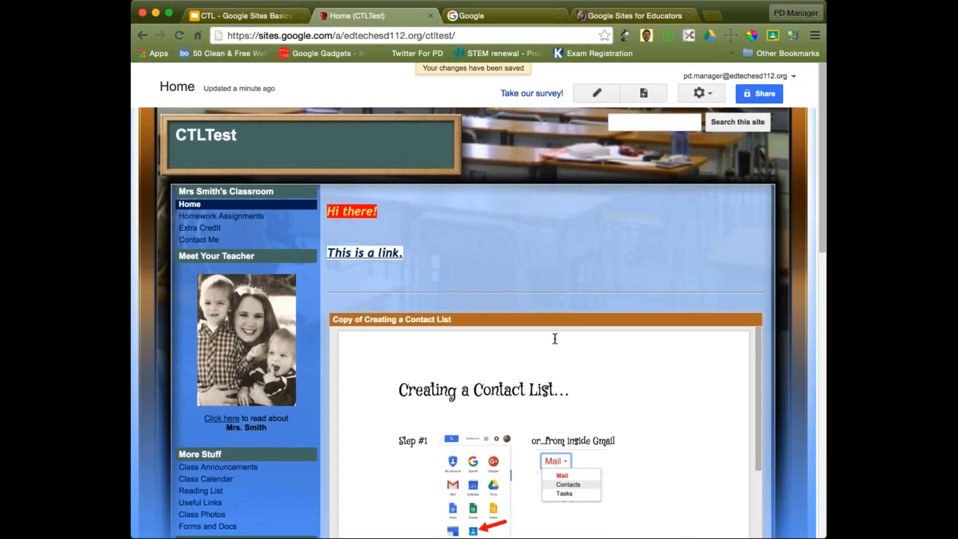
scroll(652, 373, down, 3)
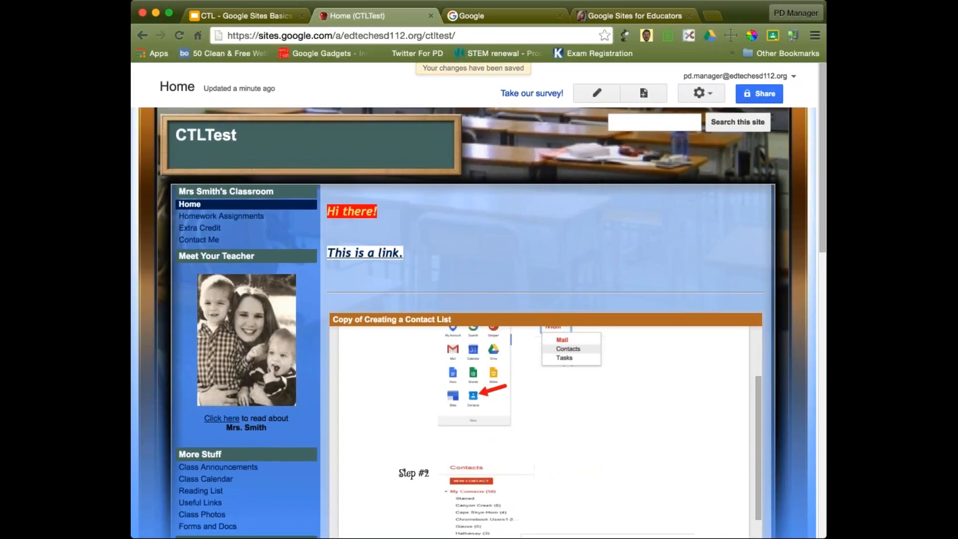
scroll(652, 372, down, 8)
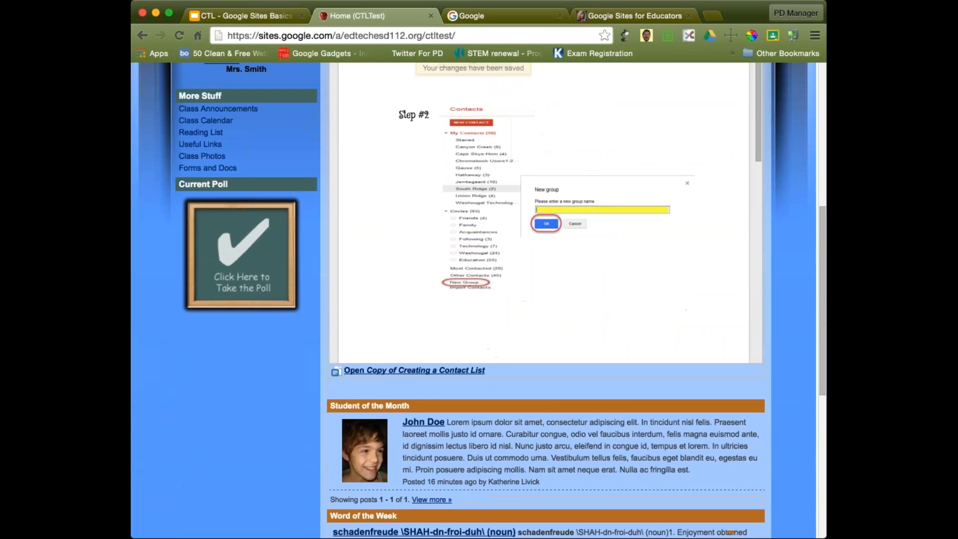
Reopen the home page for editing and try the One column and Left sidebar page layouts
scroll(653, 373, down, 6)
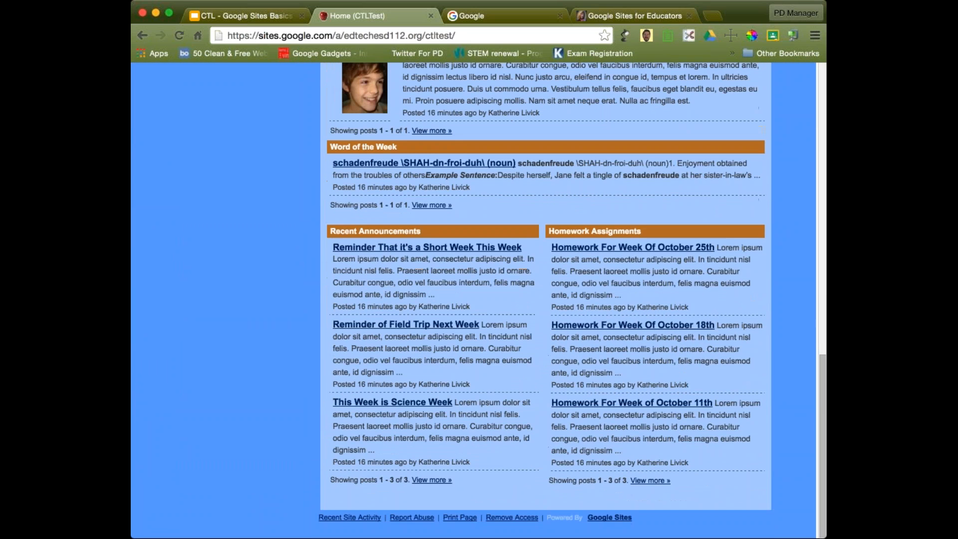
scroll(572, 299, up, 15)
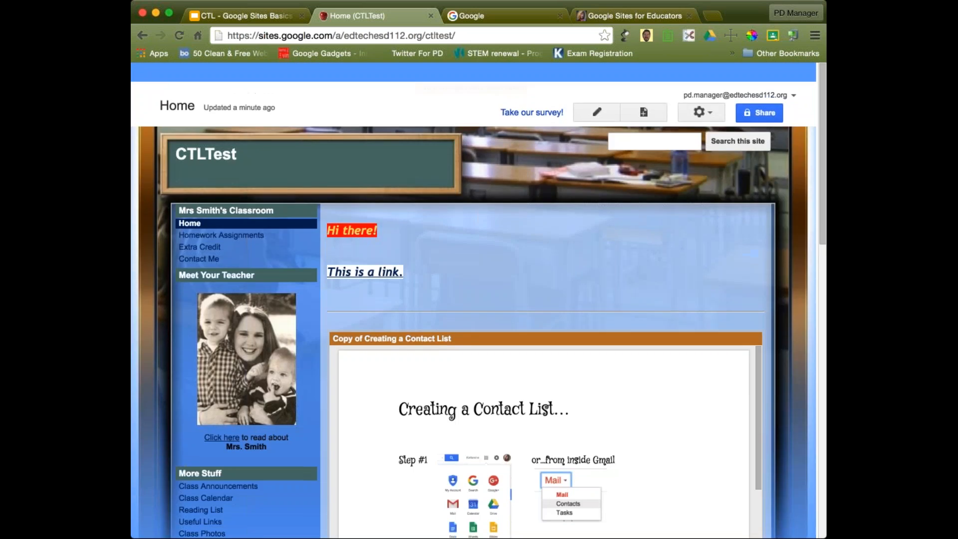
click(597, 94)
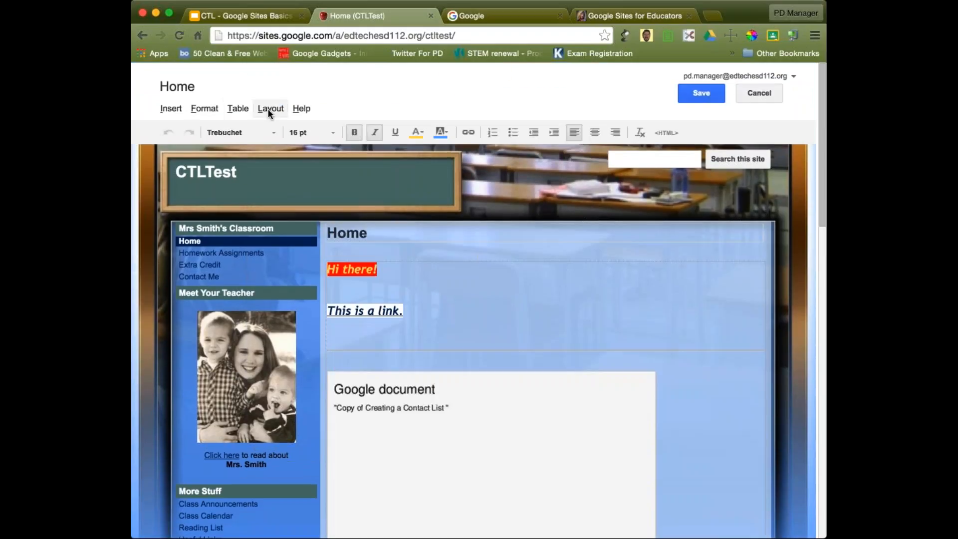
click(270, 109)
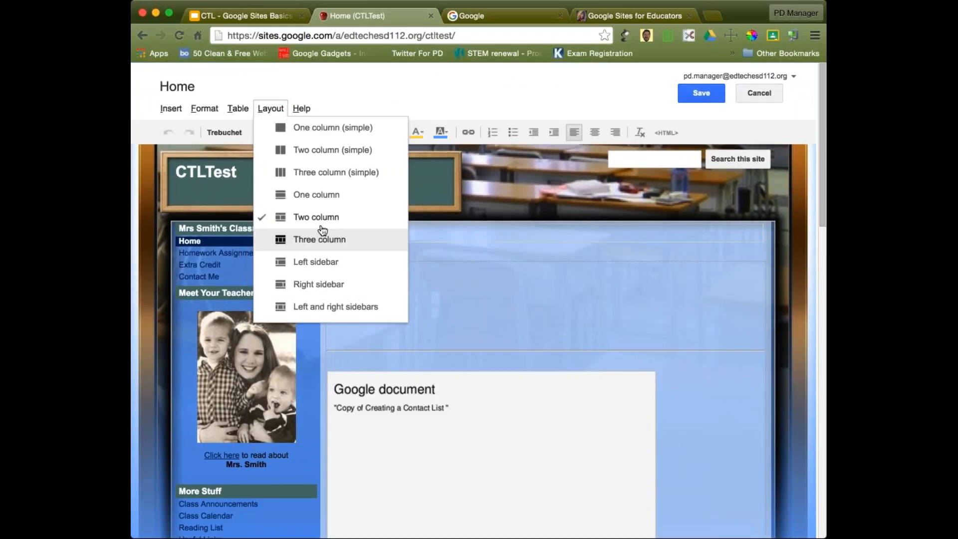
click(318, 198)
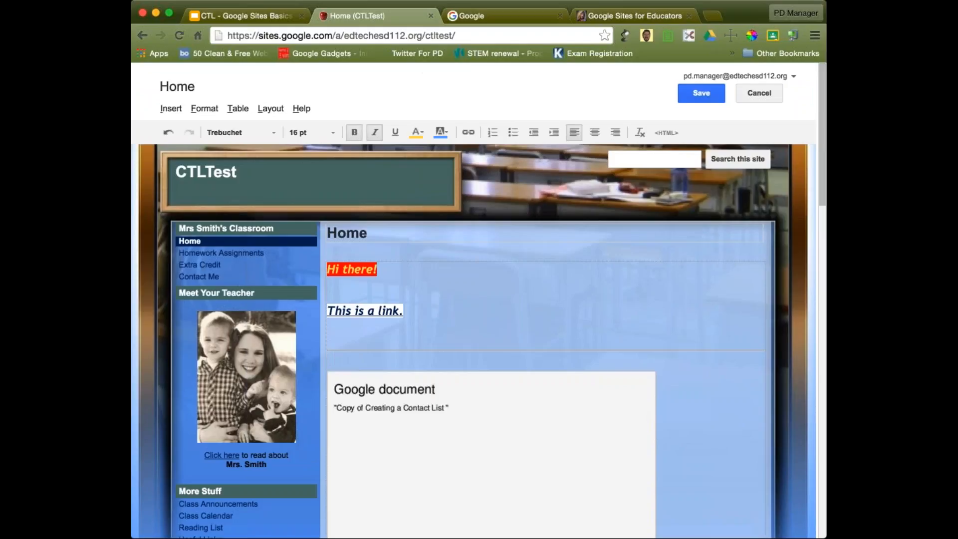
click(264, 111)
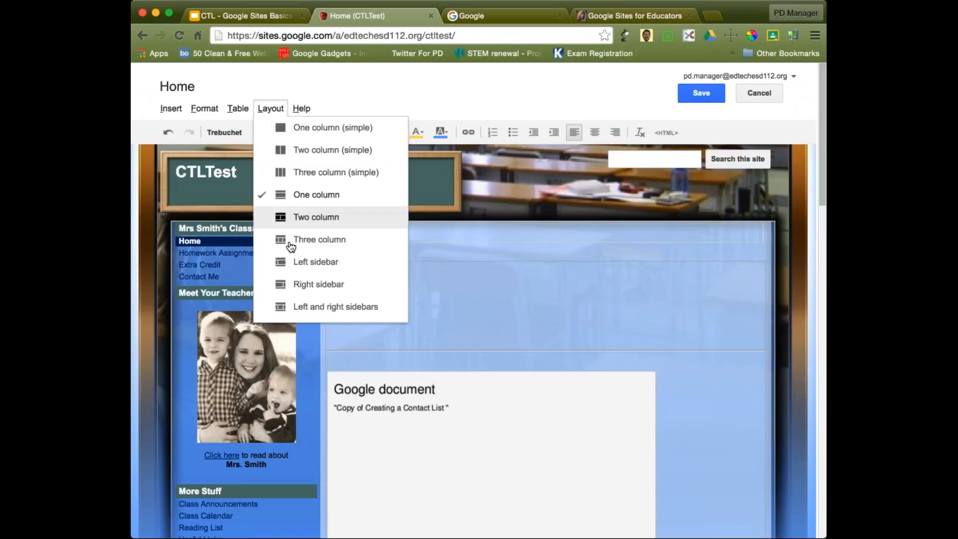
click(295, 273)
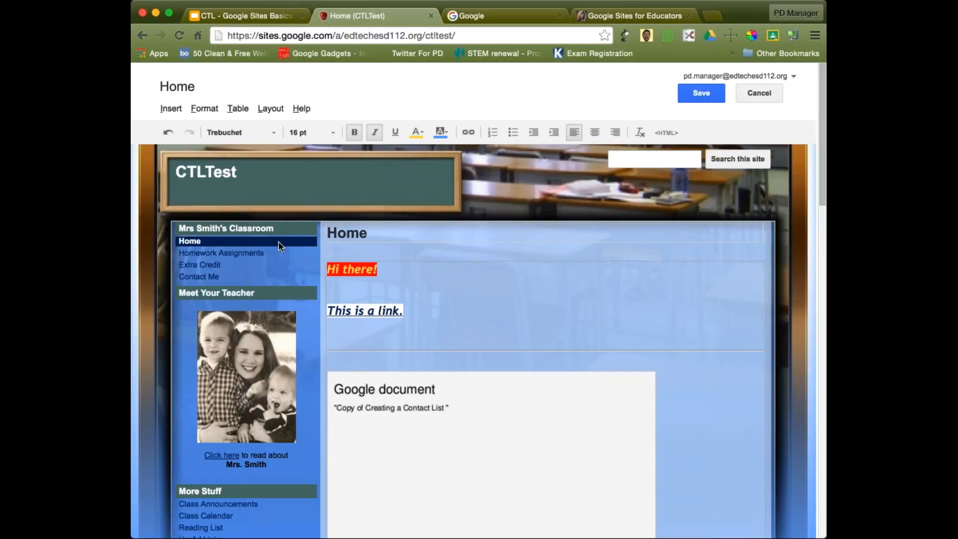
click(263, 109)
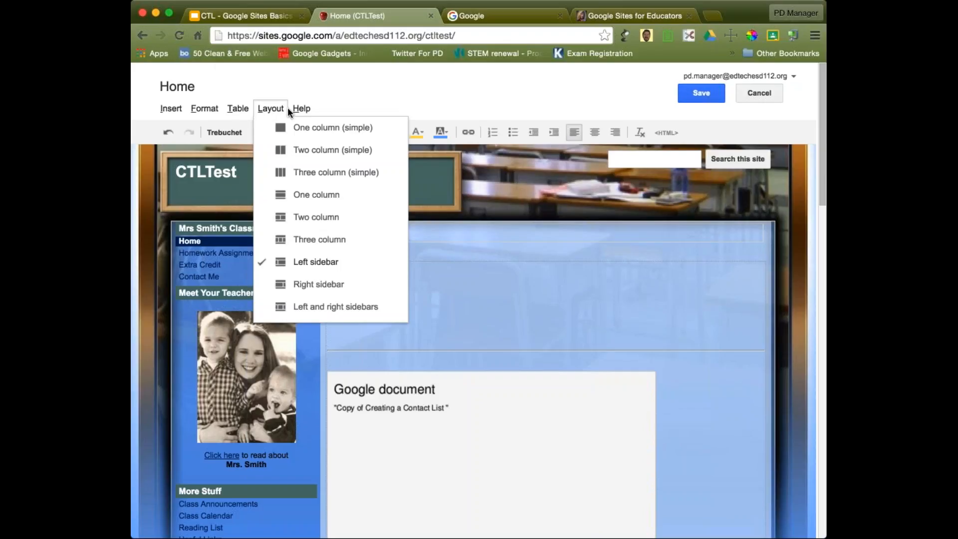
click(279, 109)
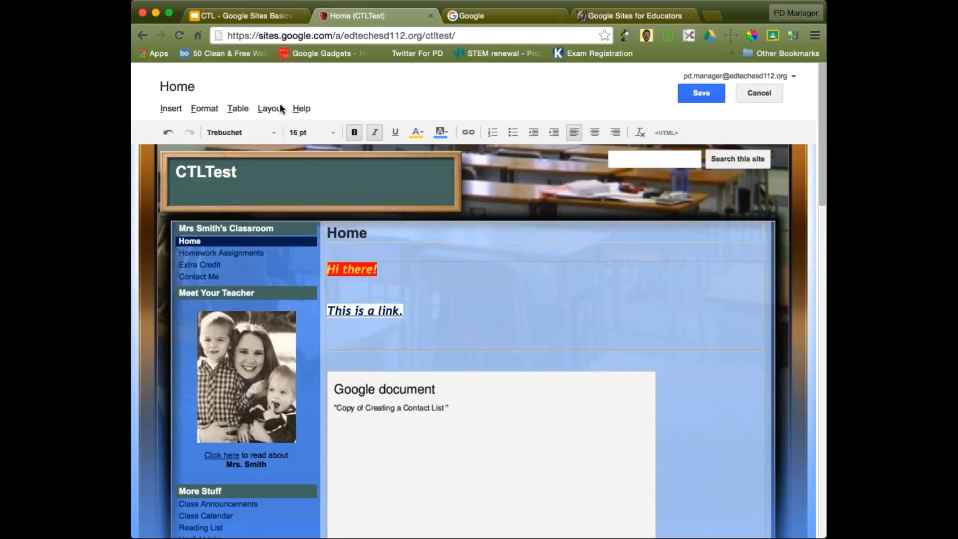
Check the available help options and discard the unsaved layout changes on the home page
click(299, 114)
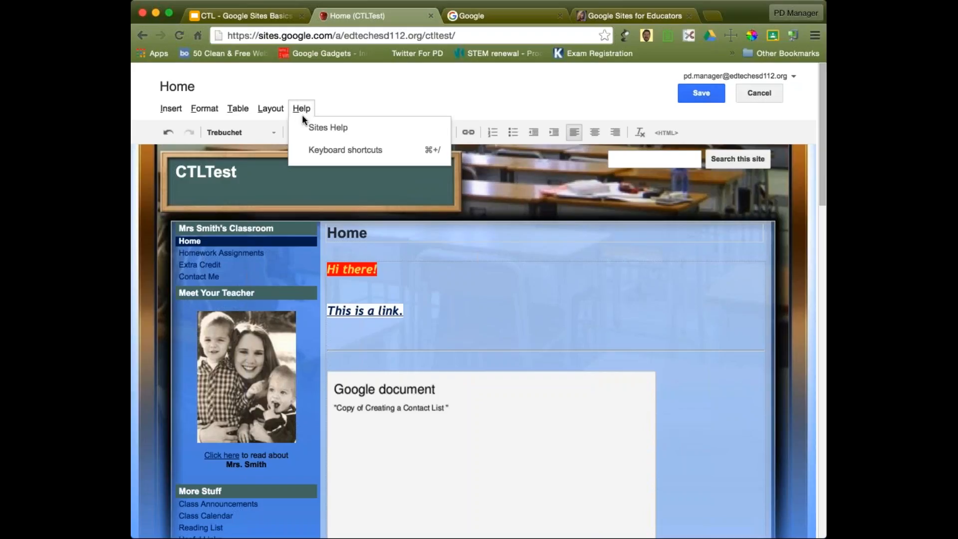
click(302, 109)
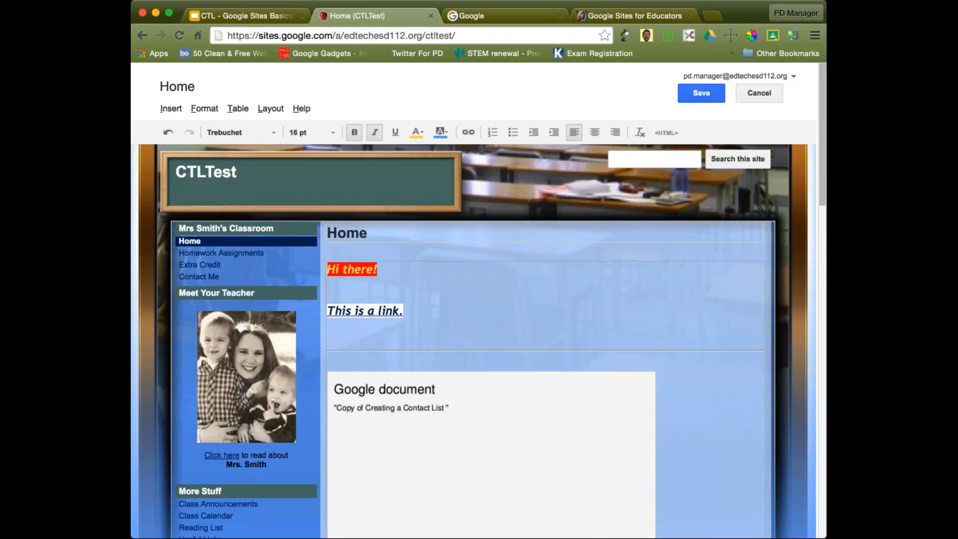
click(746, 93)
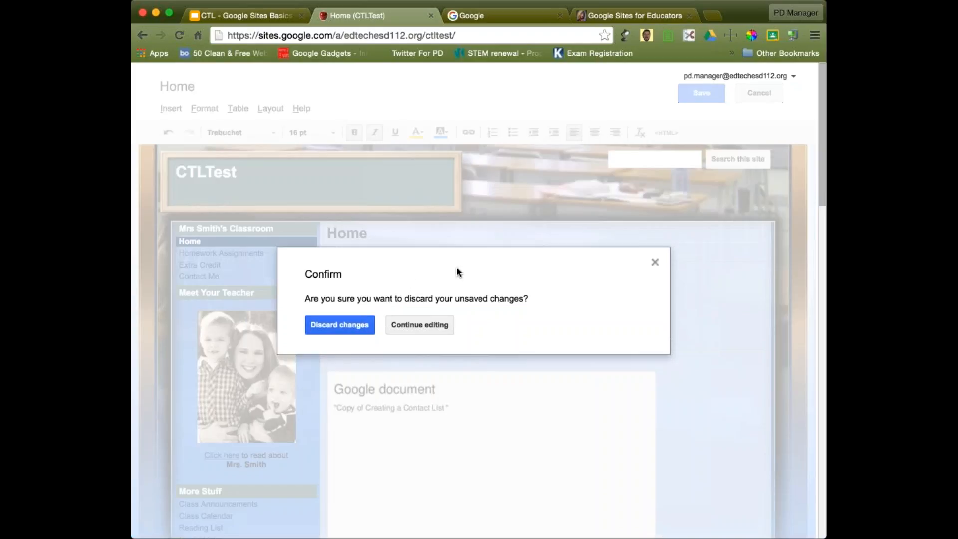
click(339, 324)
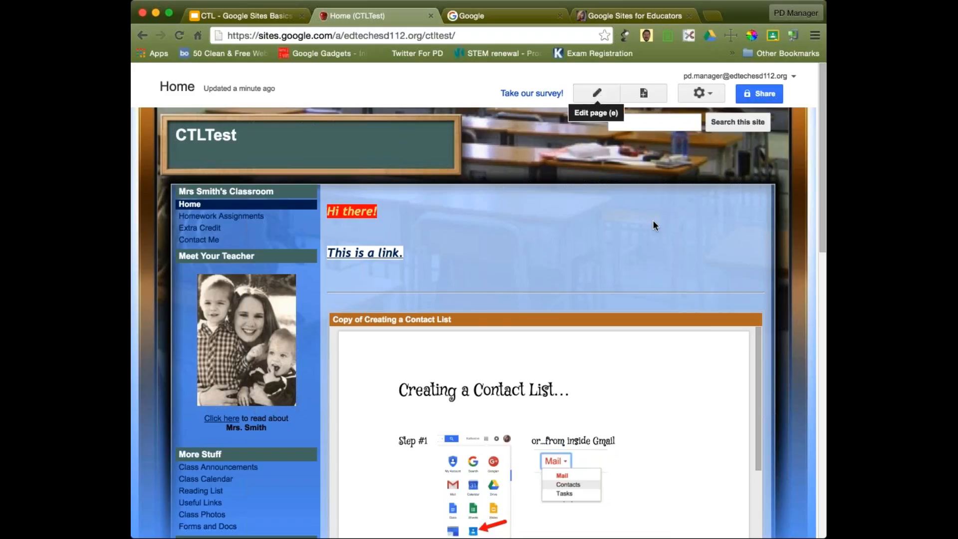
Open the site layout for editing and switch the site header off and back on
click(712, 96)
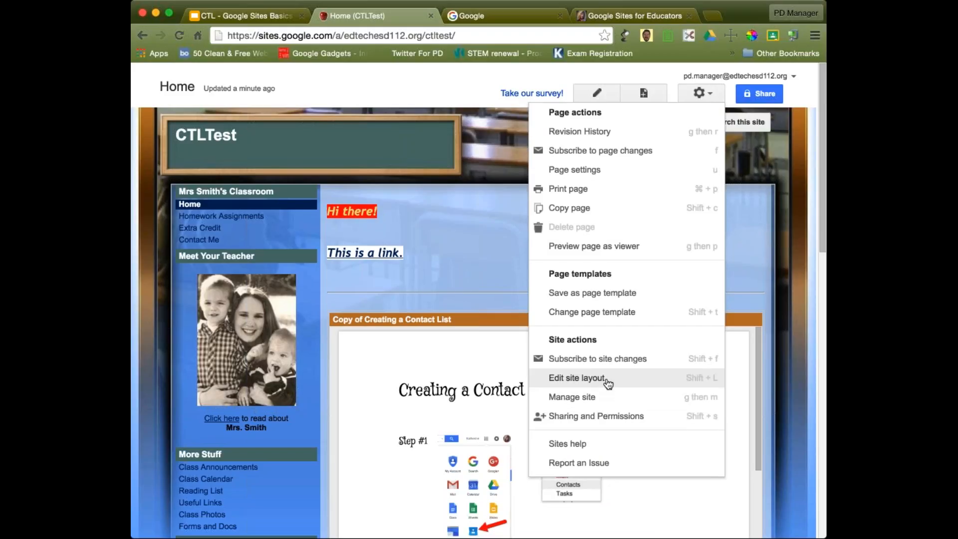
click(577, 378)
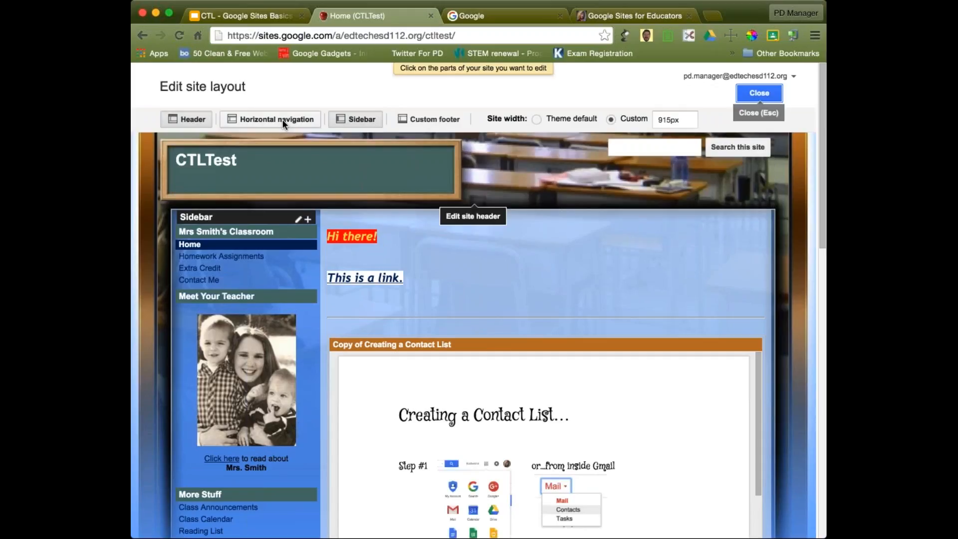
click(194, 119)
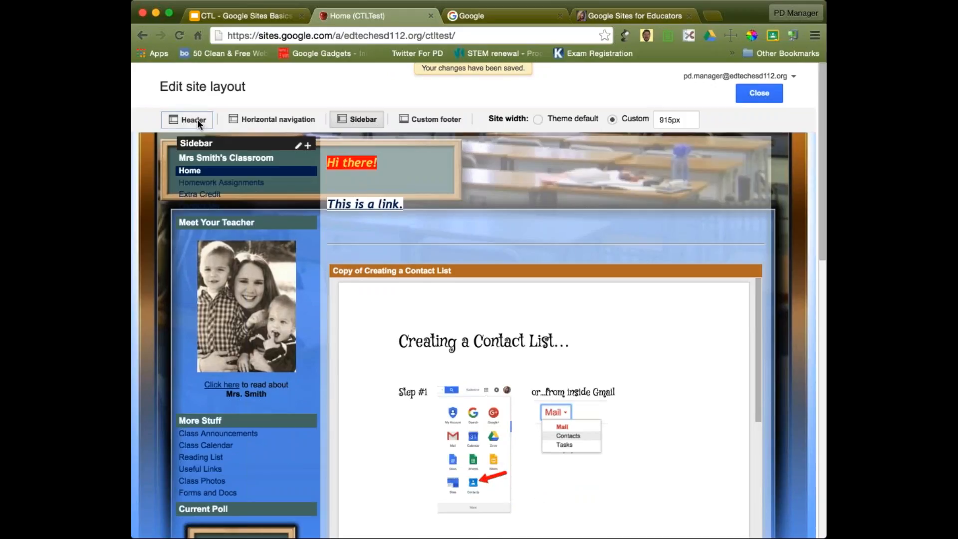
click(197, 120)
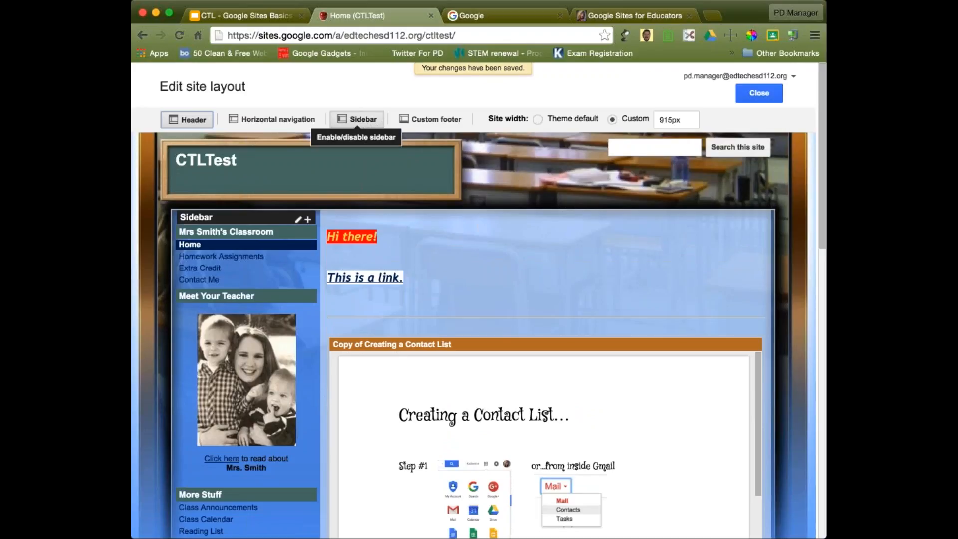
Enable horizontal navigation for the site and add the Extra Credit page to it
click(266, 119)
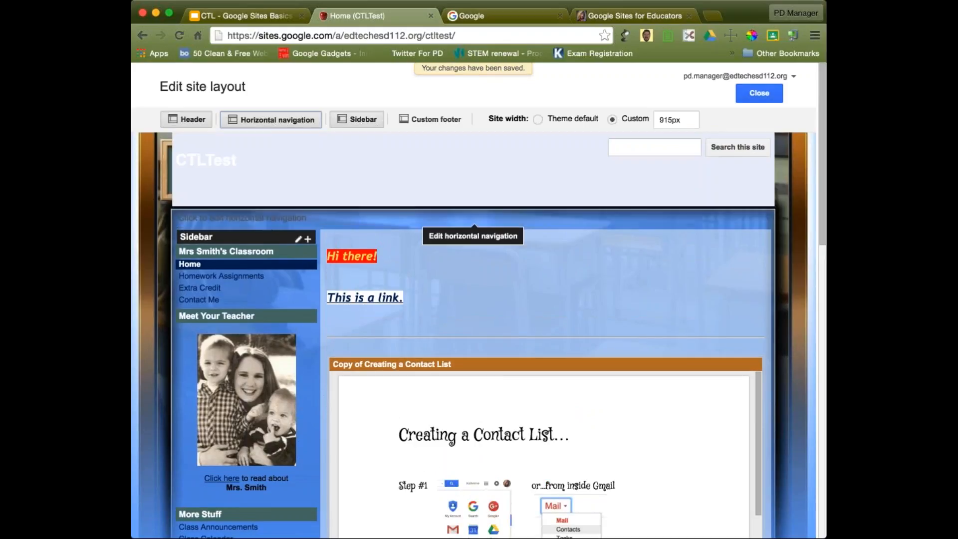
click(284, 223)
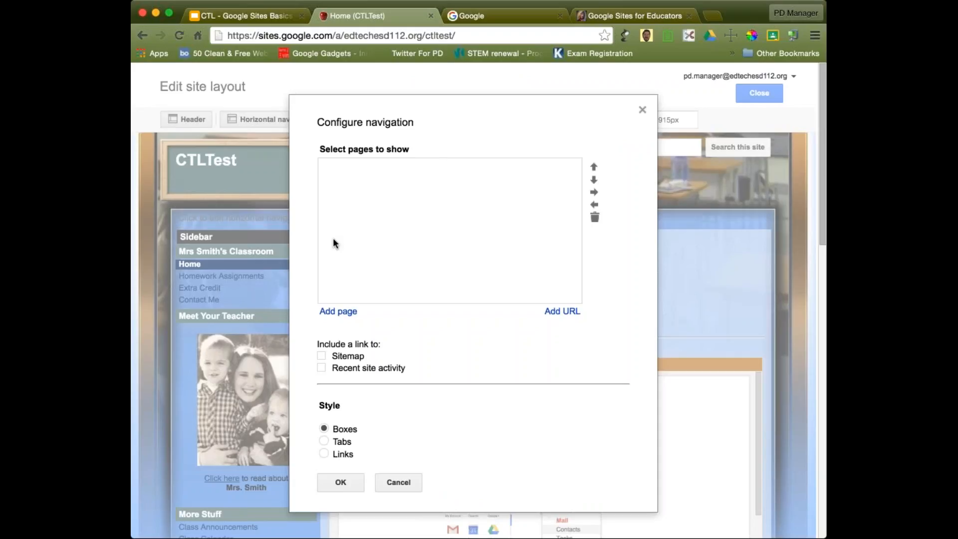
click(346, 313)
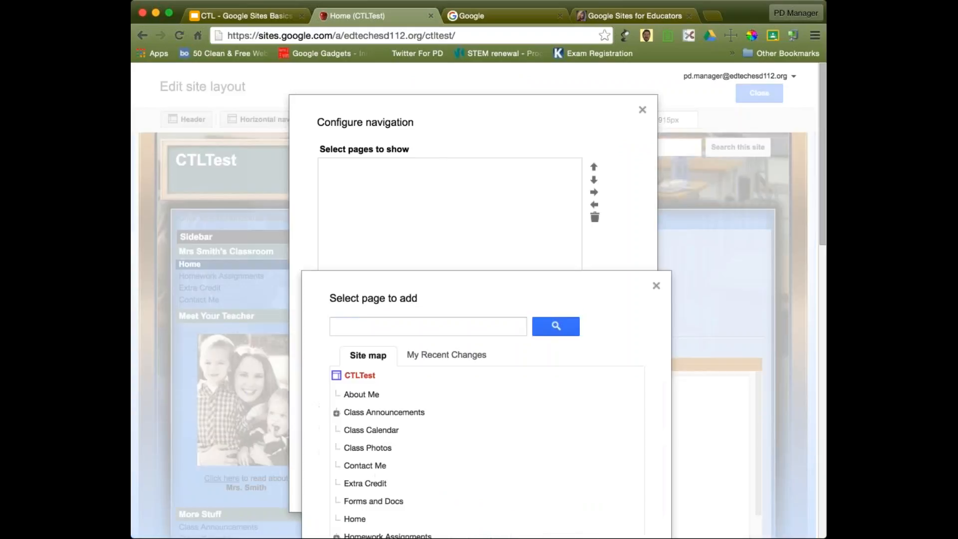
scroll(462, 466, down, 5)
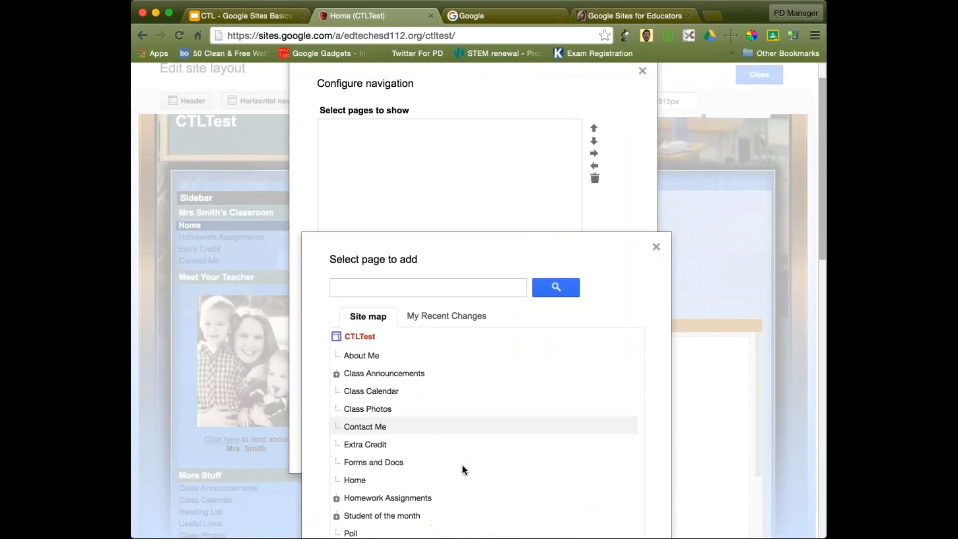
click(384, 364)
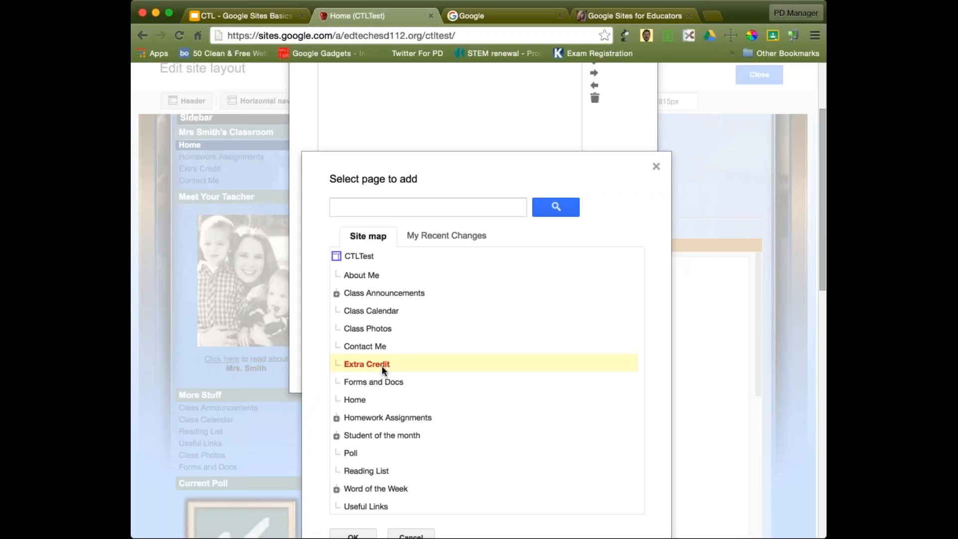
scroll(382, 367, down, 4)
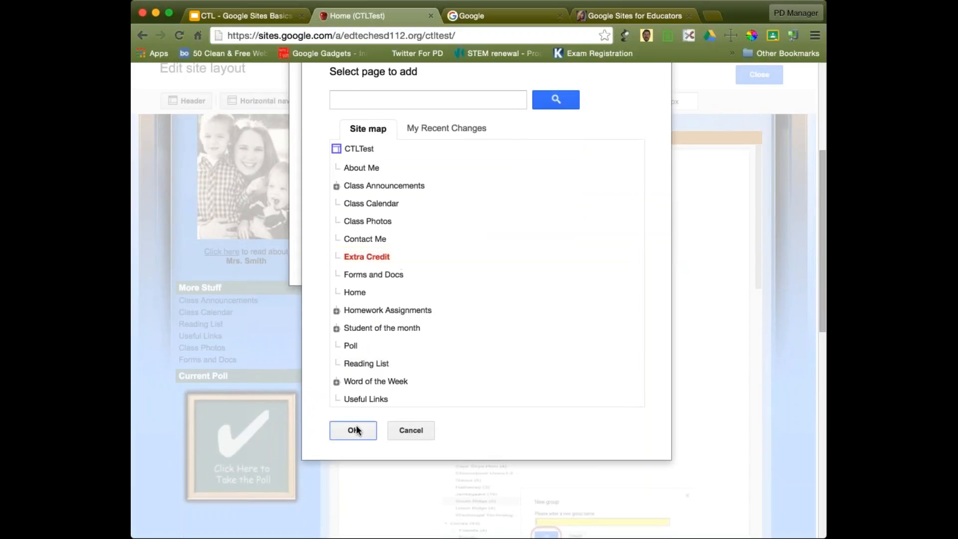
click(353, 430)
scroll(355, 424, up, 5)
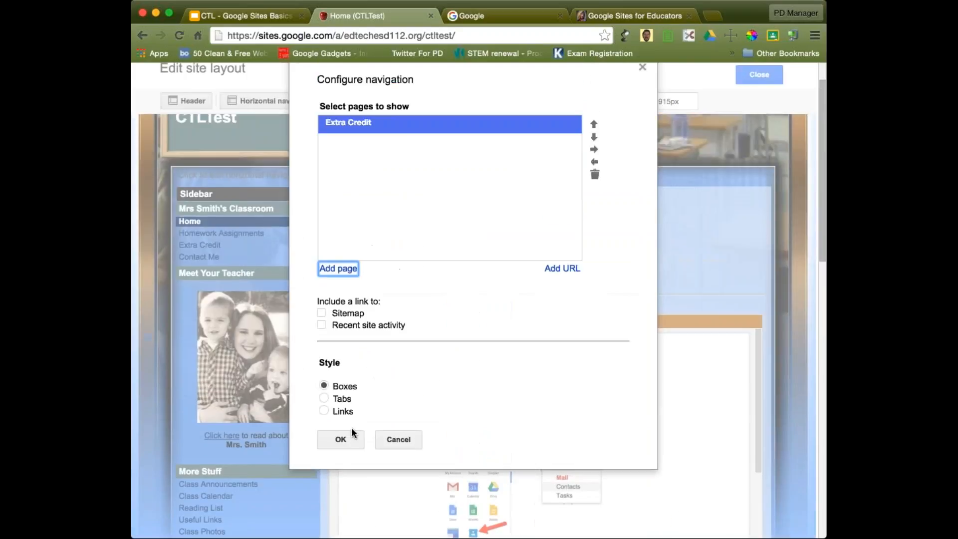
click(348, 438)
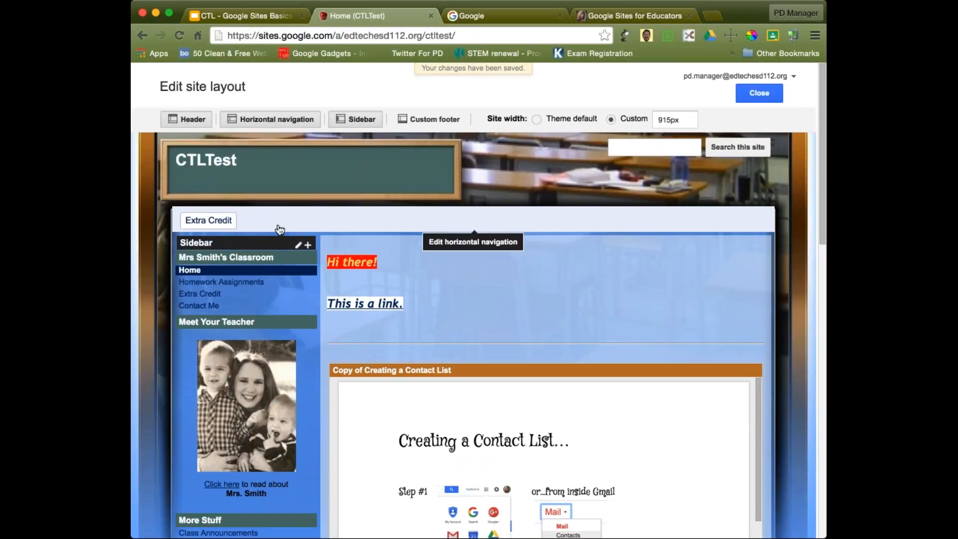
Add the Homework Assignments page to the horizontal navigation ahead of Extra Credit and finish editing the site layout
click(473, 220)
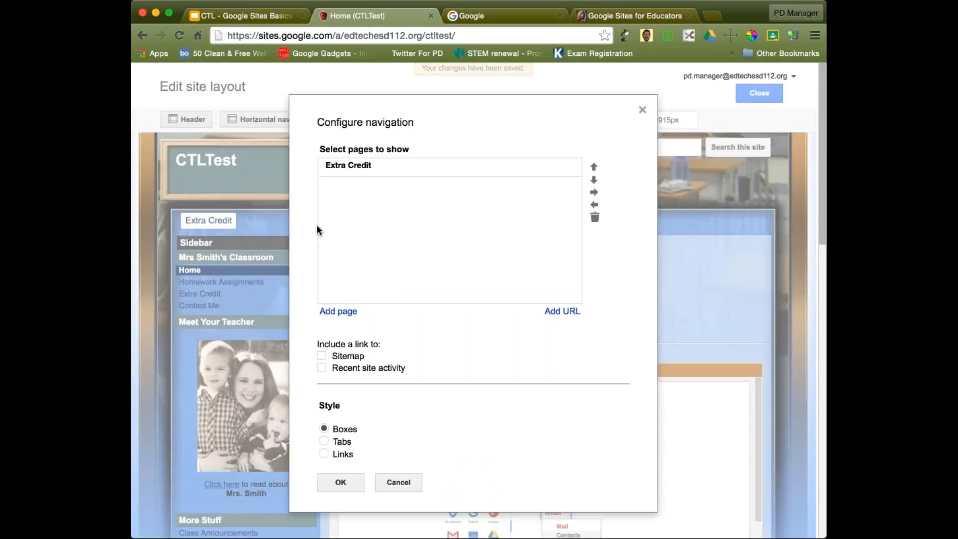
click(348, 316)
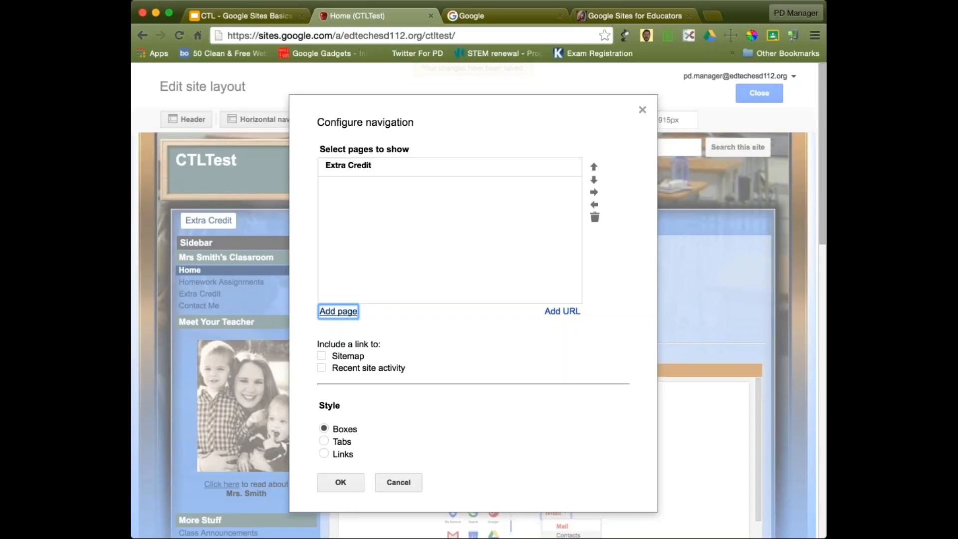
scroll(380, 496, down, 2)
click(380, 496)
scroll(465, 372, down, 6)
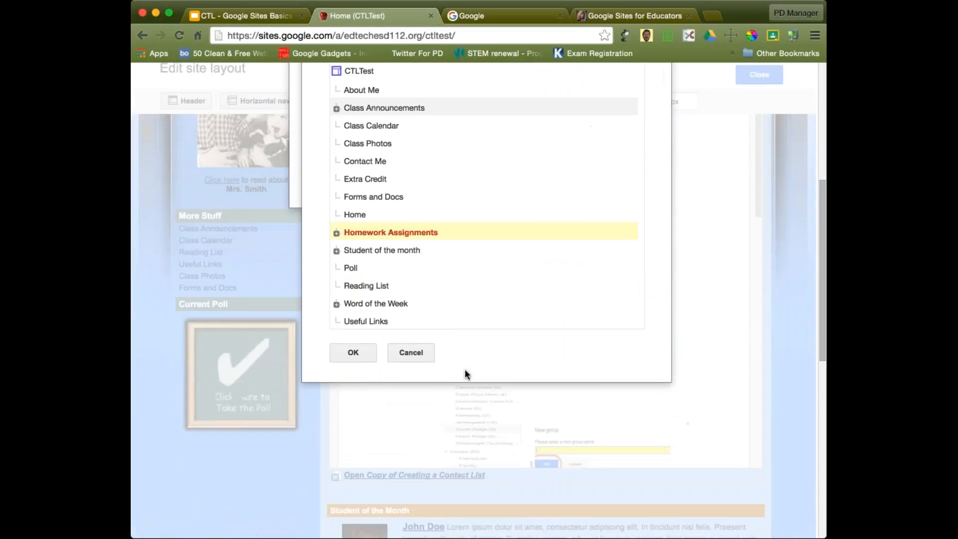
click(355, 348)
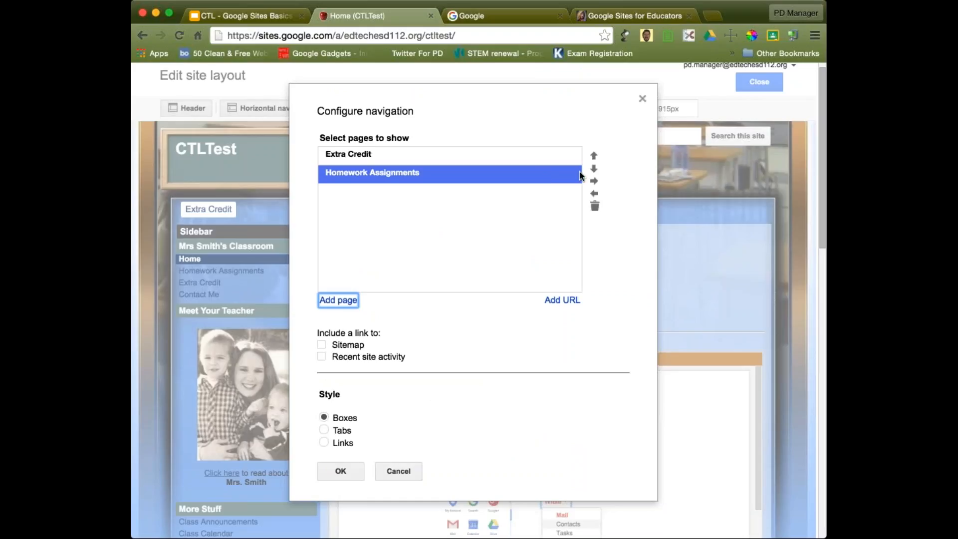
click(594, 156)
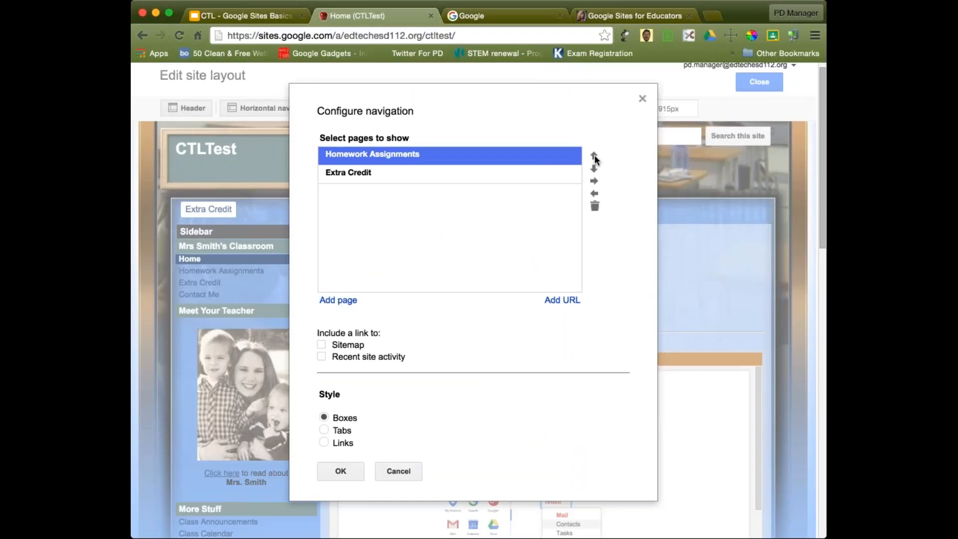
click(341, 471)
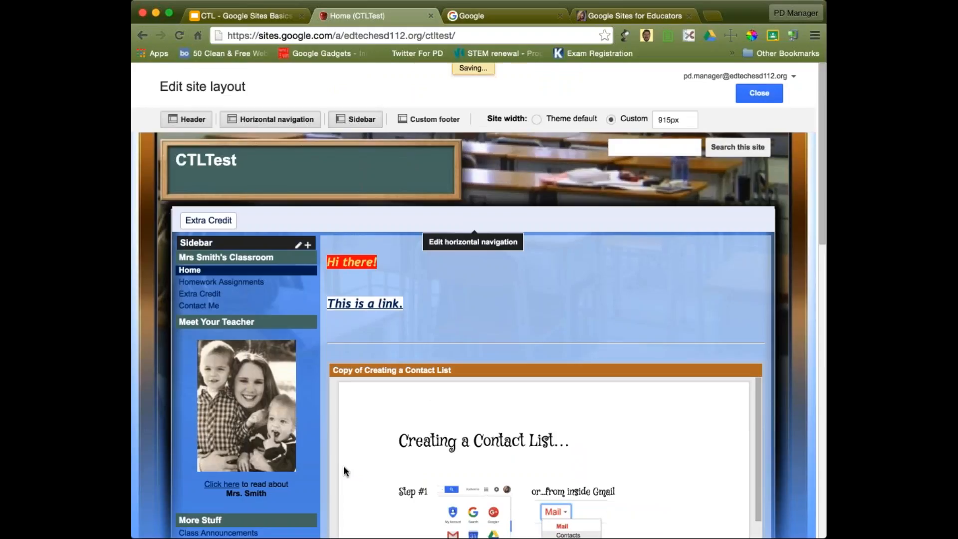
click(759, 94)
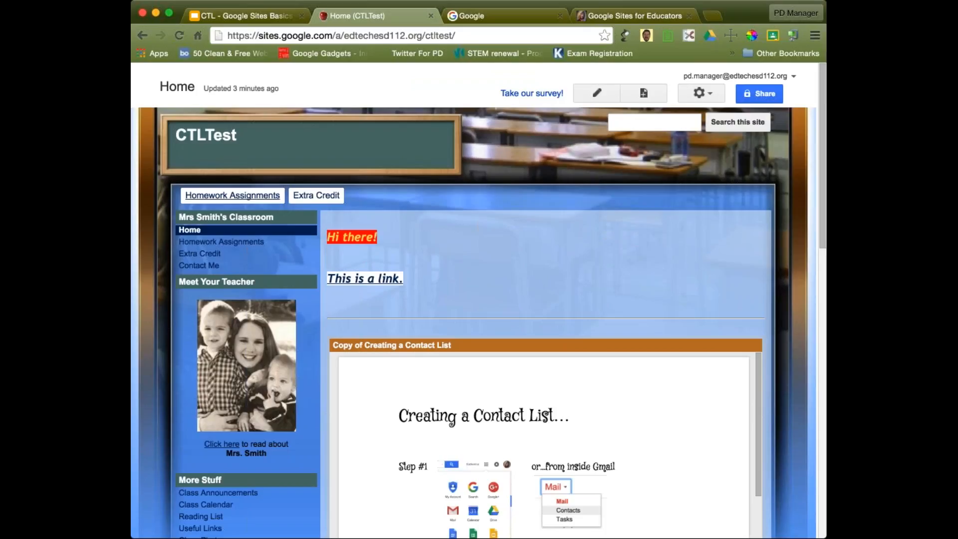
Test the Extra Credit link in the horizontal navigation and look over the page it opens
click(314, 199)
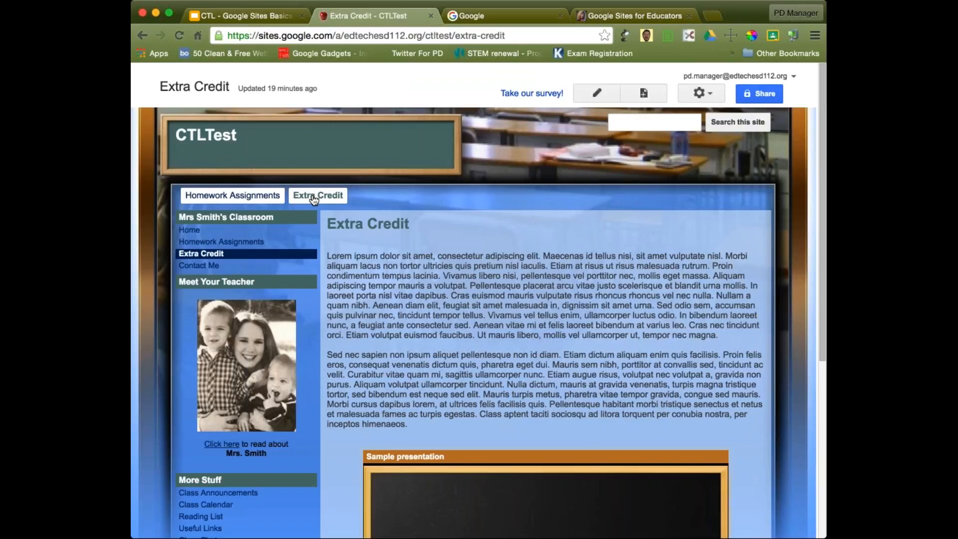
scroll(457, 332, down, 5)
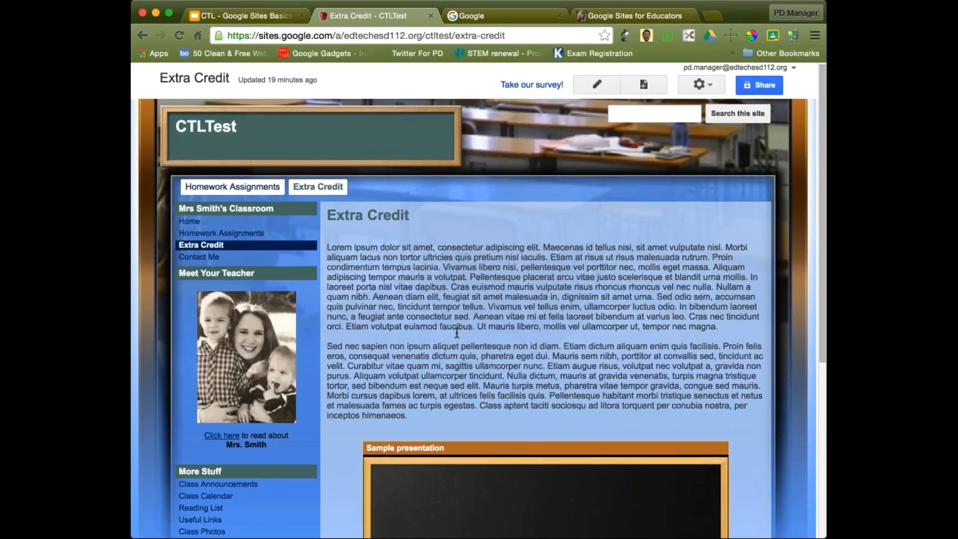
scroll(457, 332, up, 4)
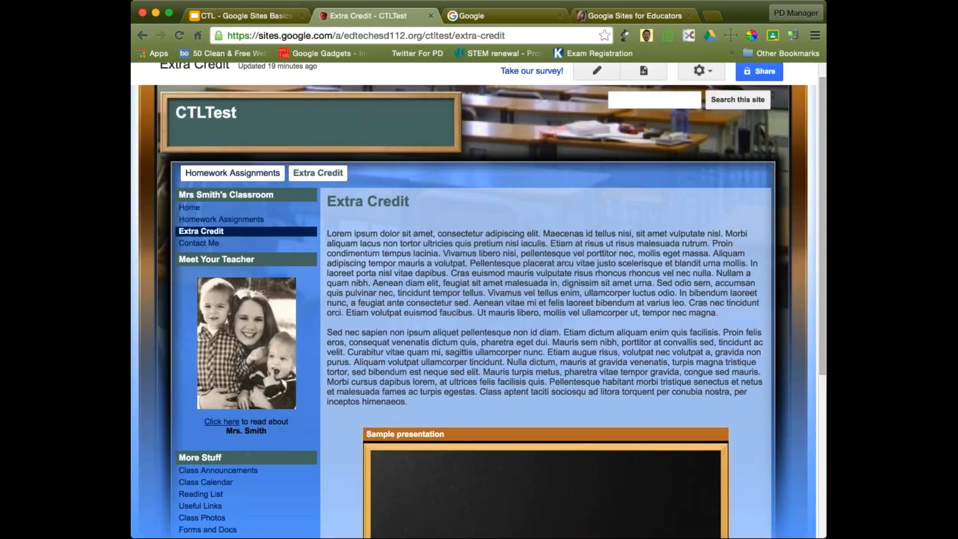
Create a new page named New Stuff at the site's top level with the Web Page template
scroll(457, 332, up, 2)
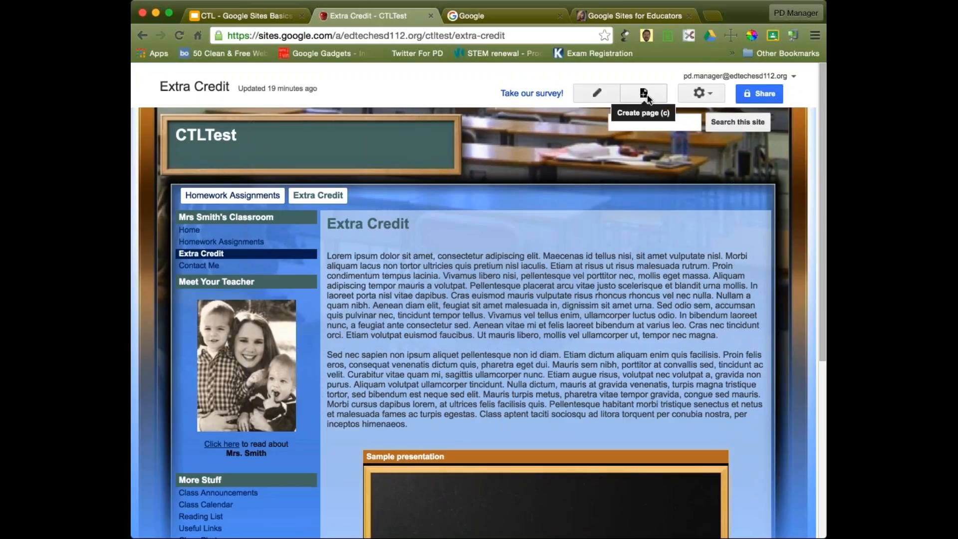
click(647, 97)
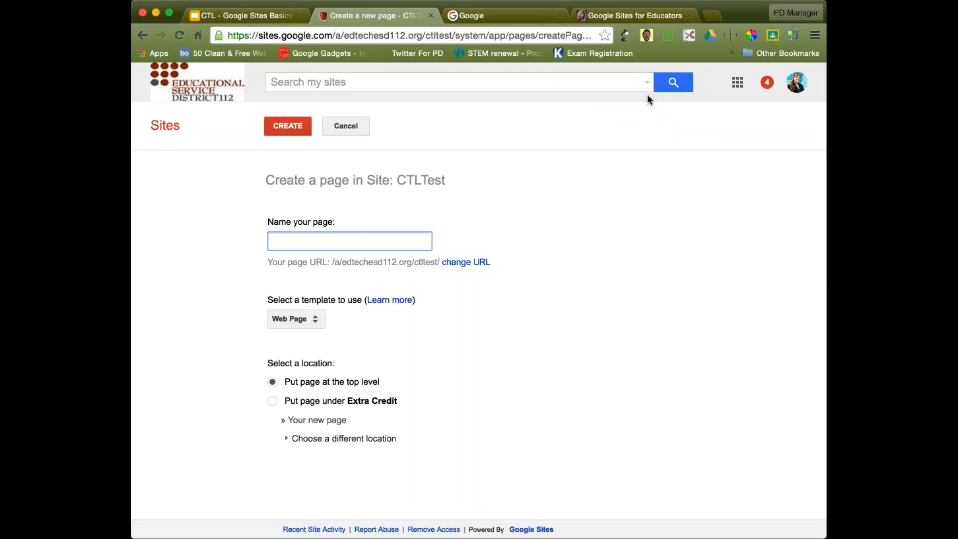
text(New Stuff)
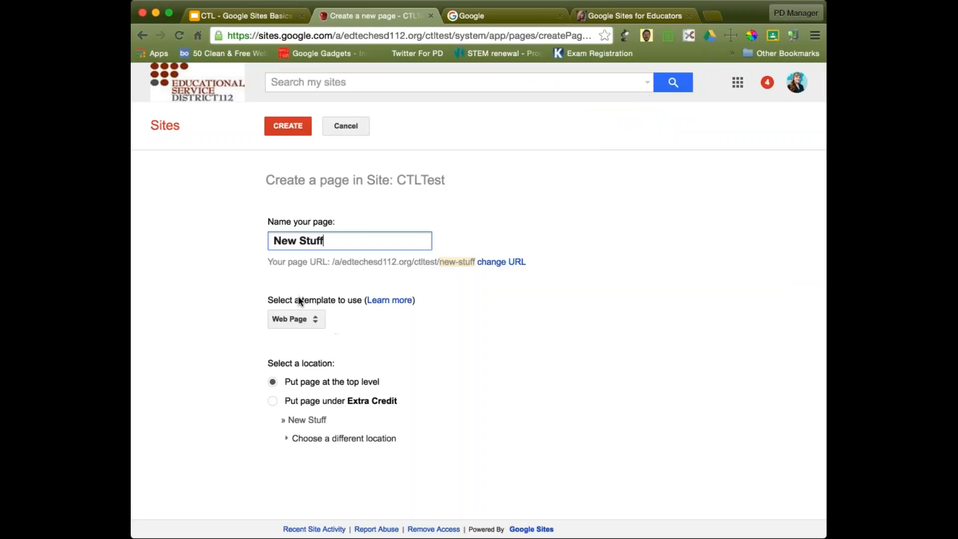
click(317, 321)
click(248, 301)
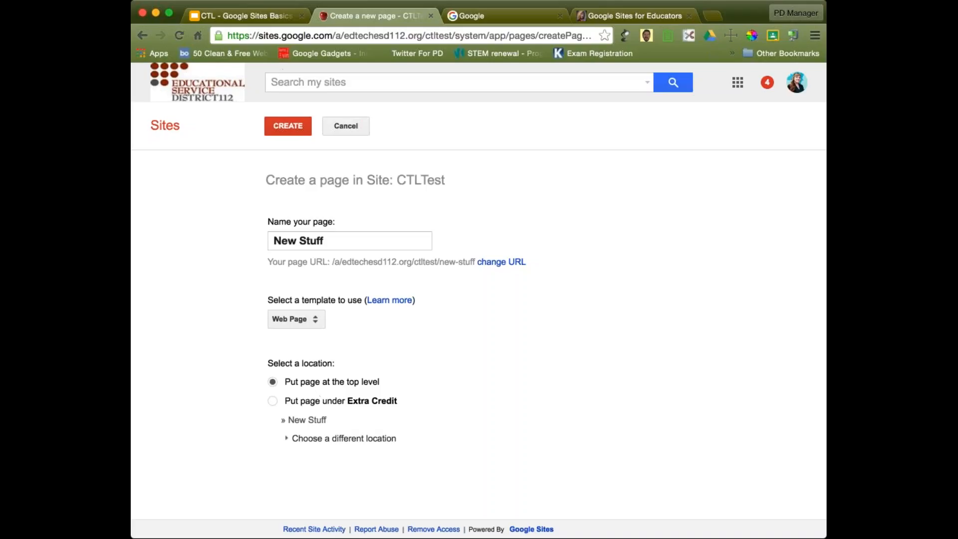
click(295, 132)
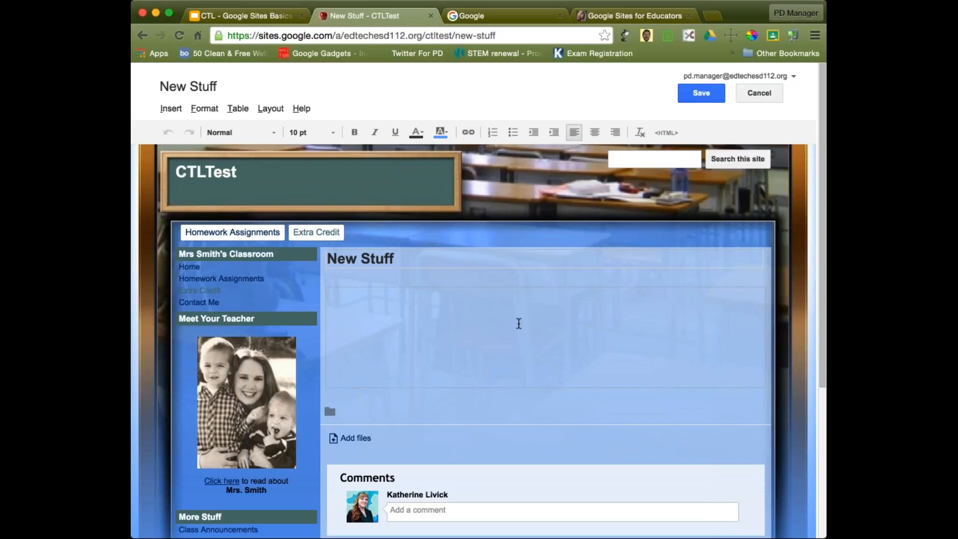
Enter "Here is the new stuff!" as the body text of the New Stuff page and save the page
text(Here is the new stuff!)
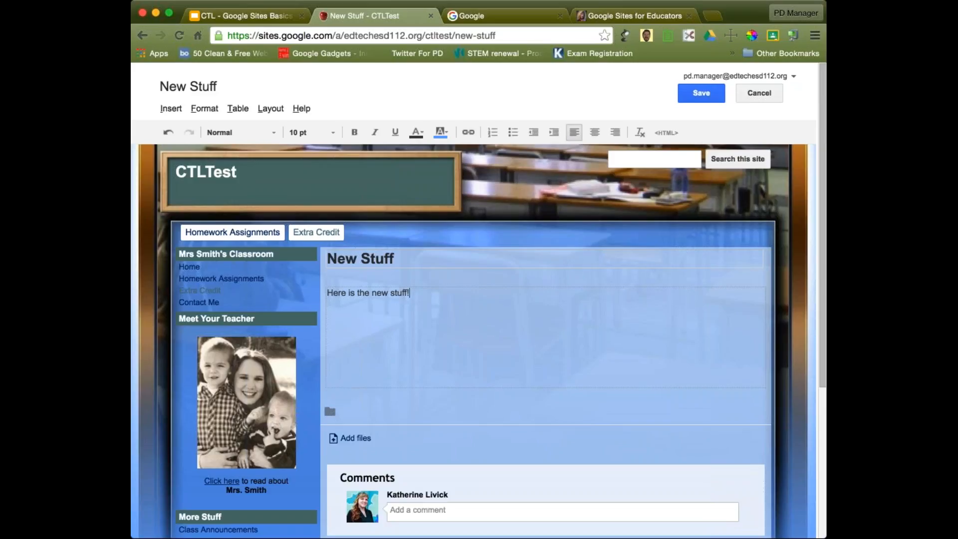
click(172, 110)
click(172, 109)
click(702, 93)
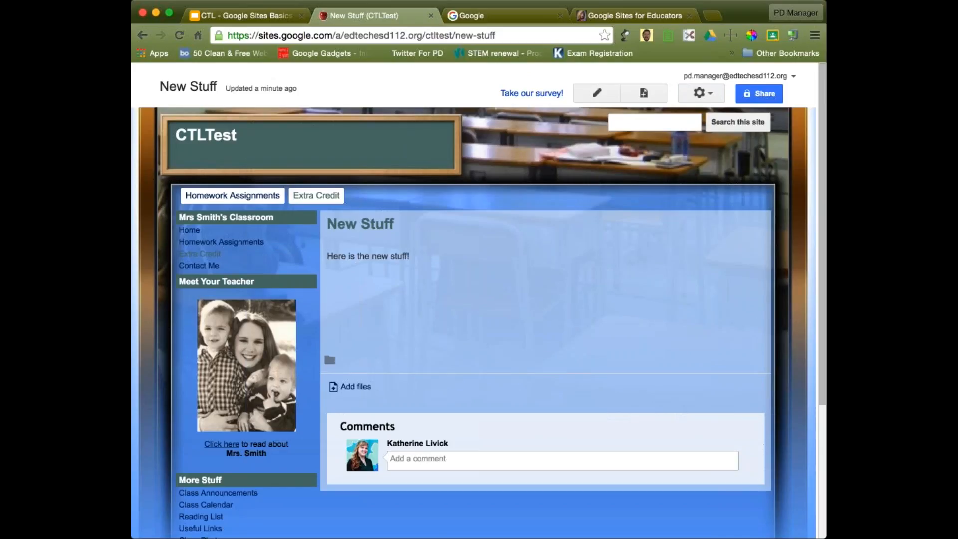
Disallow comments on the New Stuff page in its page settings and save the settings
click(711, 93)
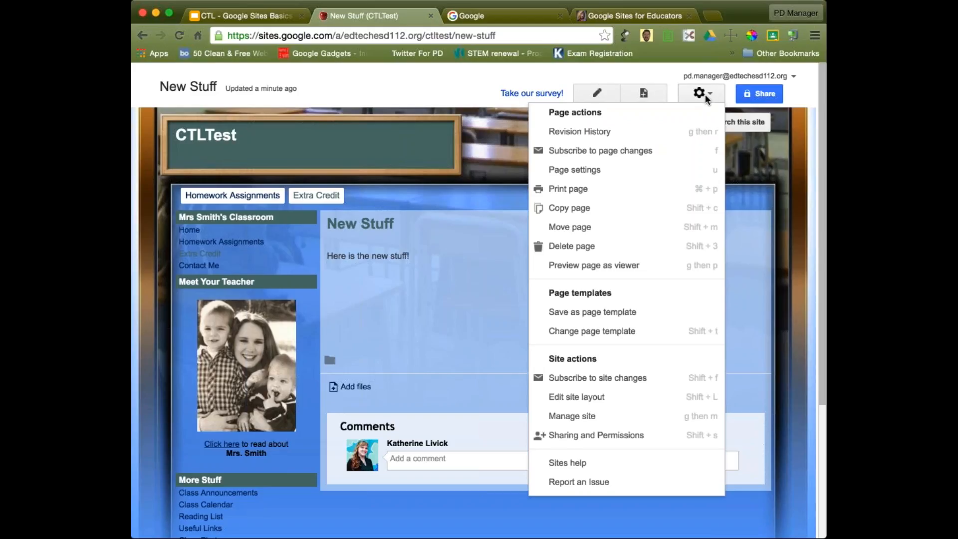
click(598, 171)
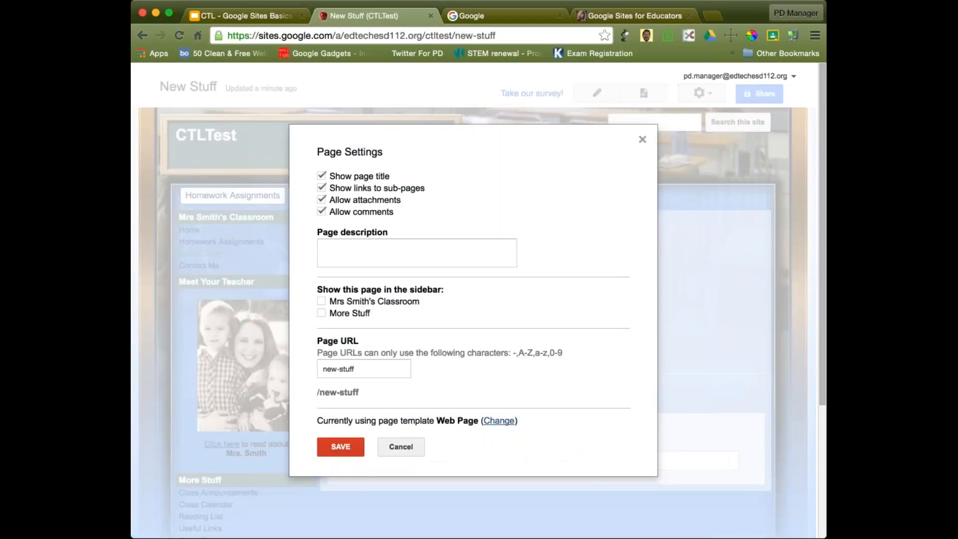
click(321, 213)
click(344, 454)
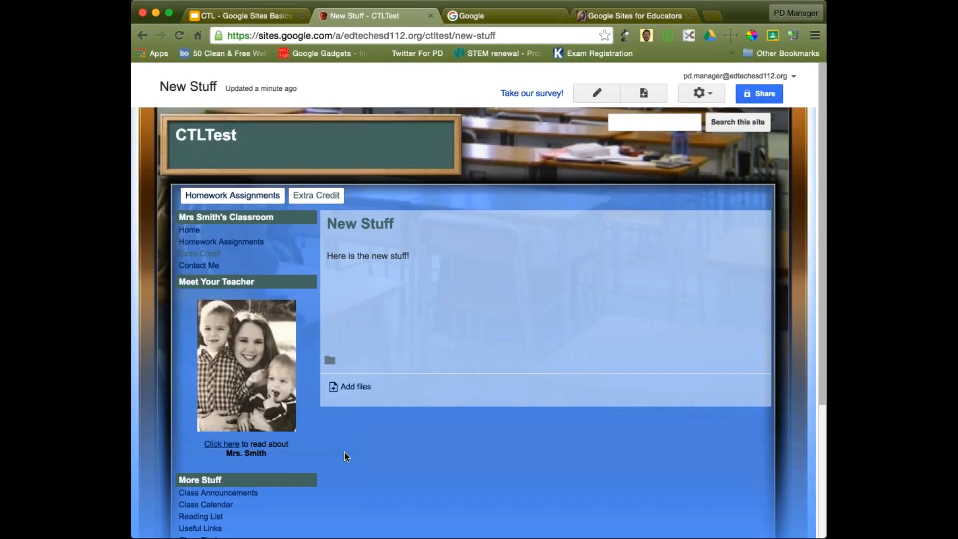
Switch to the slide presentation, follow its Canva link and log in to Canva with the Google account
click(242, 16)
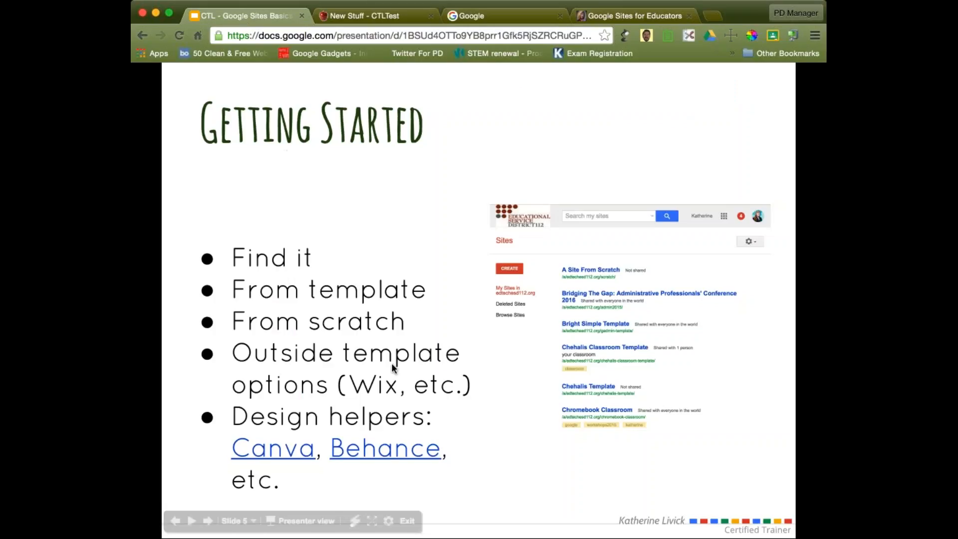
click(296, 453)
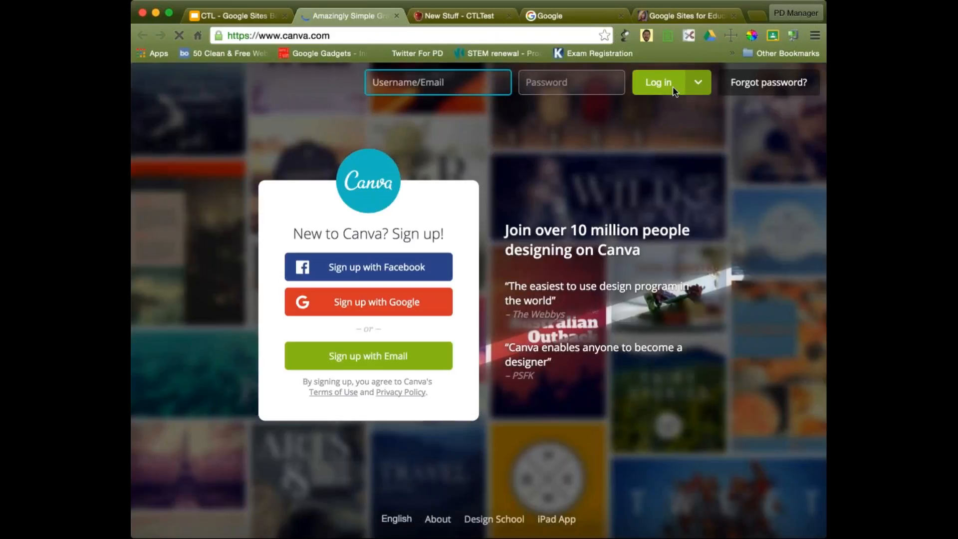
click(670, 87)
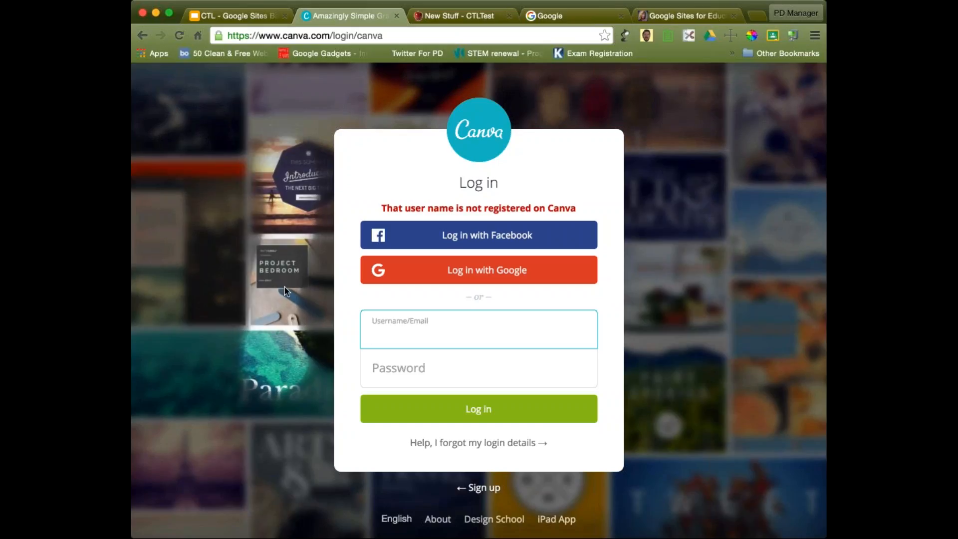
click(426, 270)
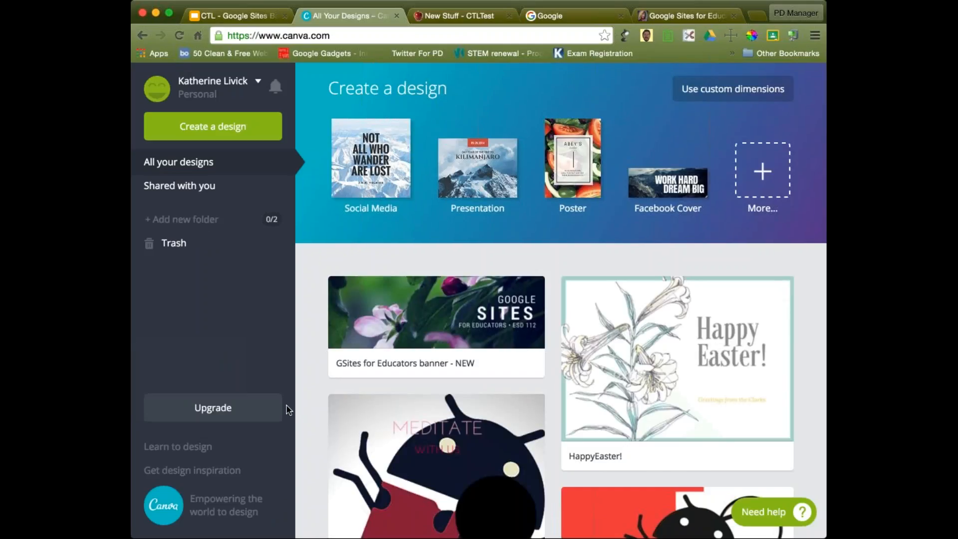
Look over the existing Canva designs, browse the catalogue of new design types through the social media and email headers, and close the catalogue
scroll(561, 301, down, 1)
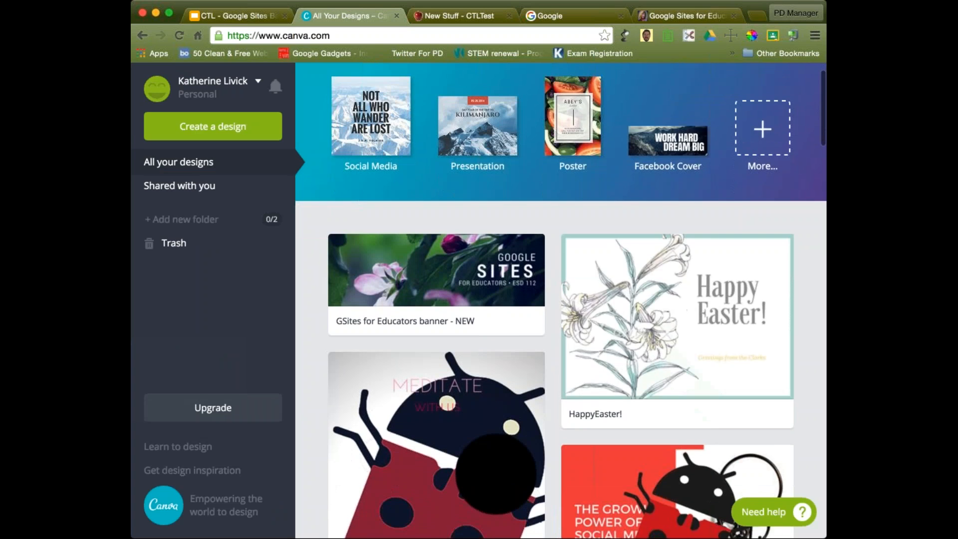
scroll(561, 301, up, 1)
click(207, 130)
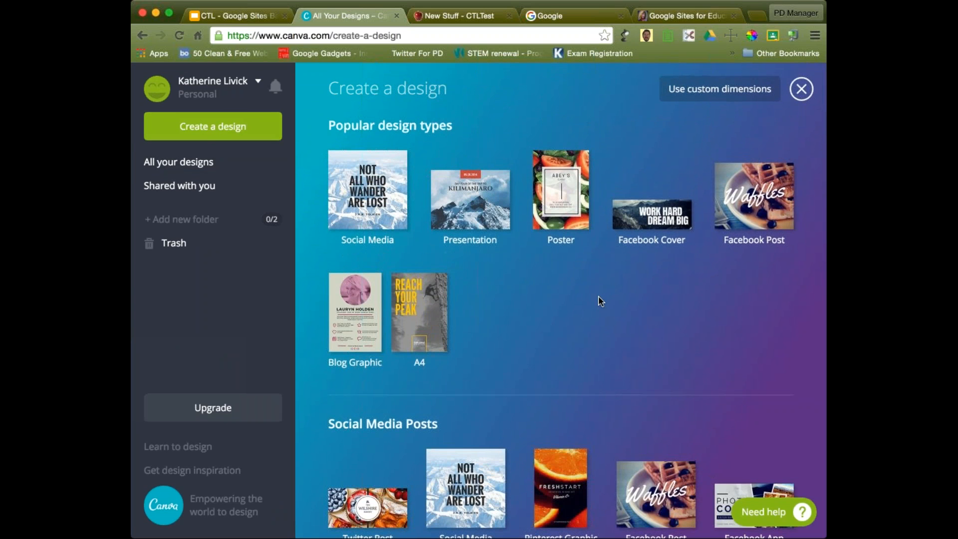
scroll(600, 301, down, 2)
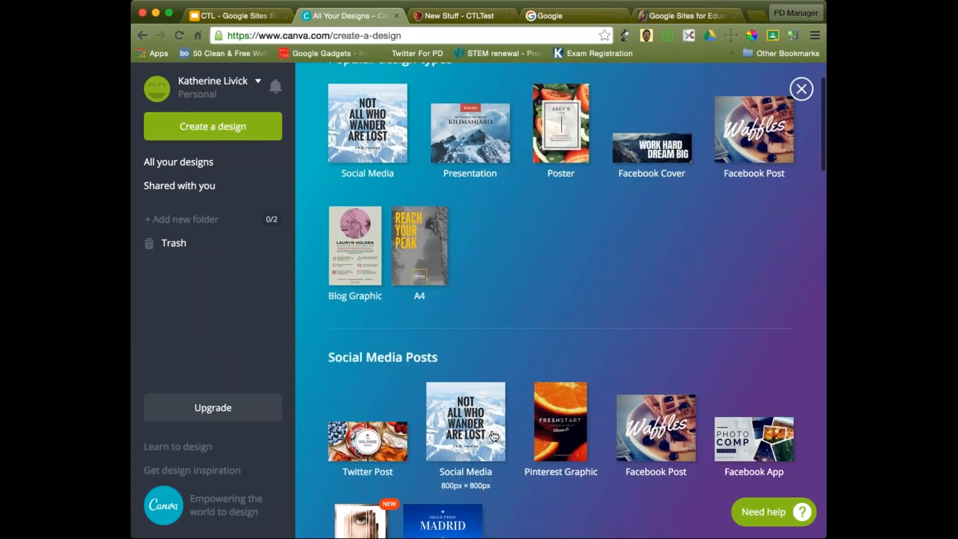
scroll(494, 436, down, 6)
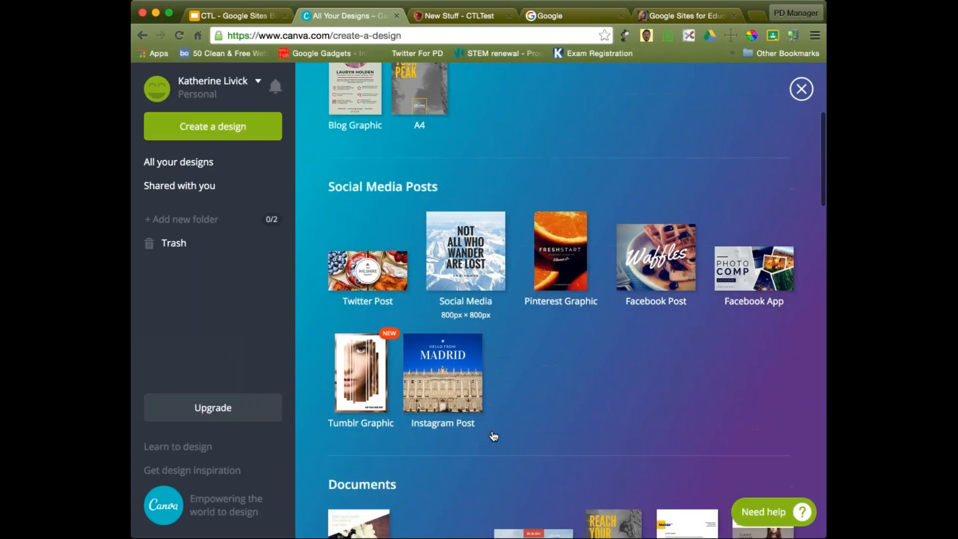
scroll(465, 224, down, 6)
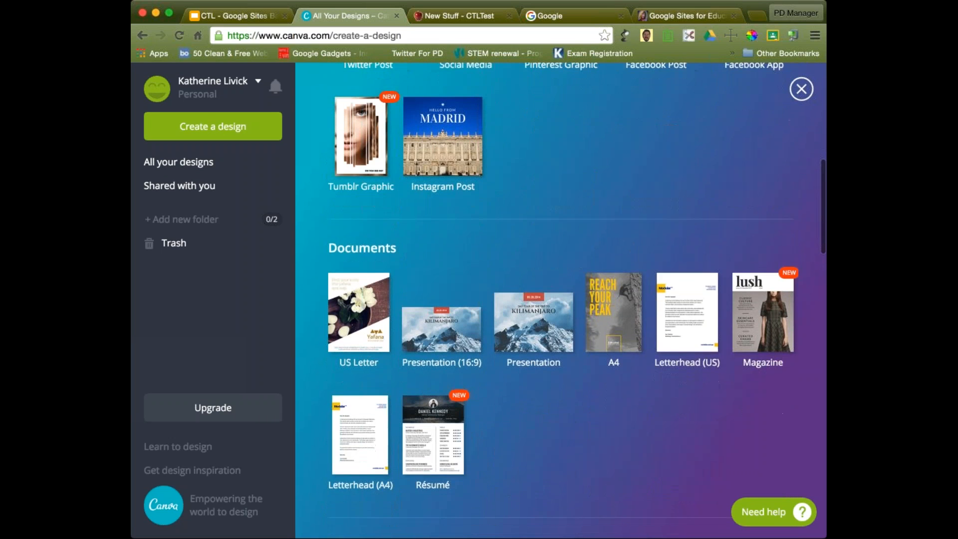
scroll(518, 314, down, 9)
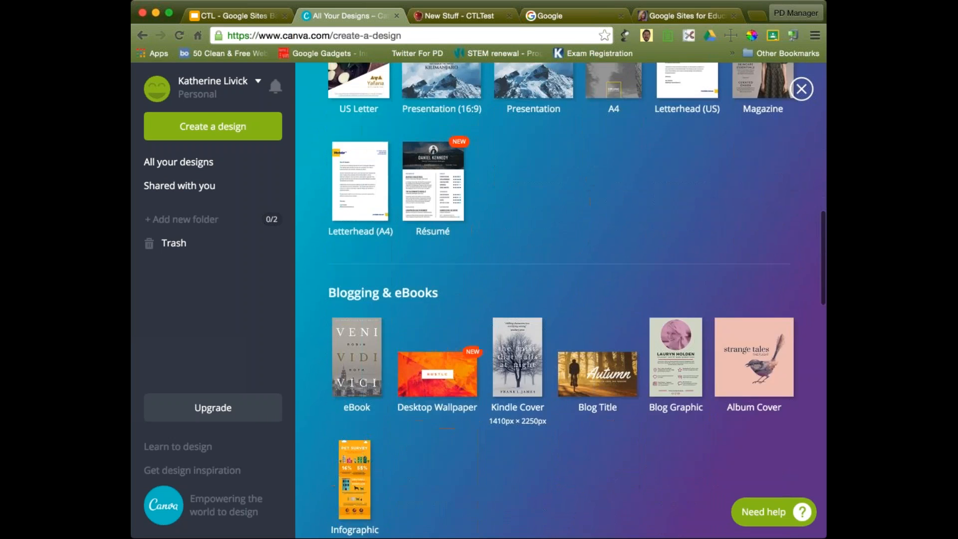
scroll(511, 349, down, 8)
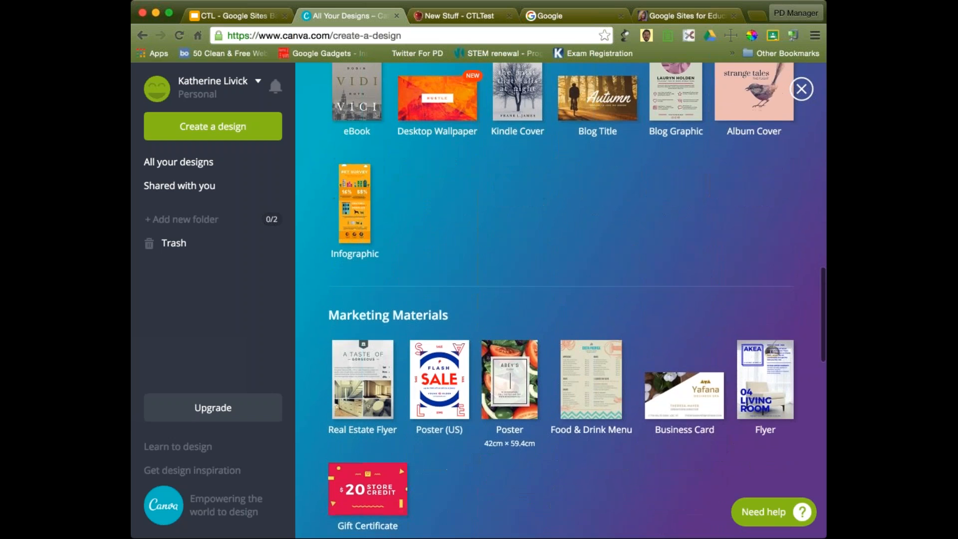
scroll(519, 354, down, 11)
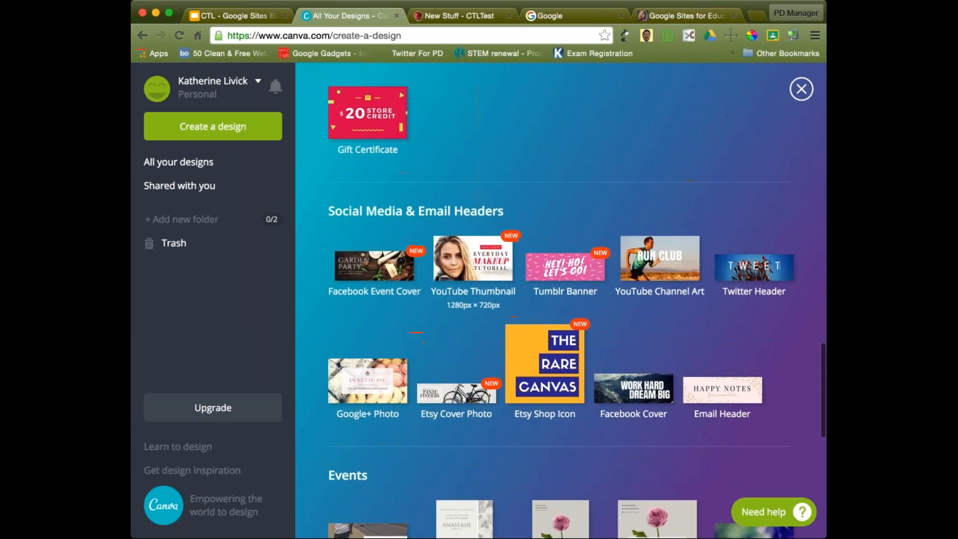
scroll(545, 355, up, 20)
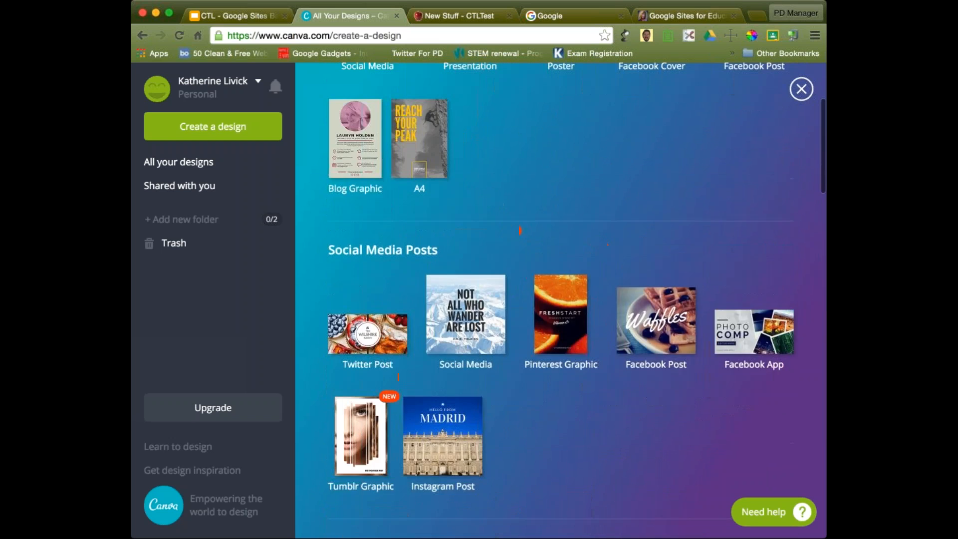
click(802, 89)
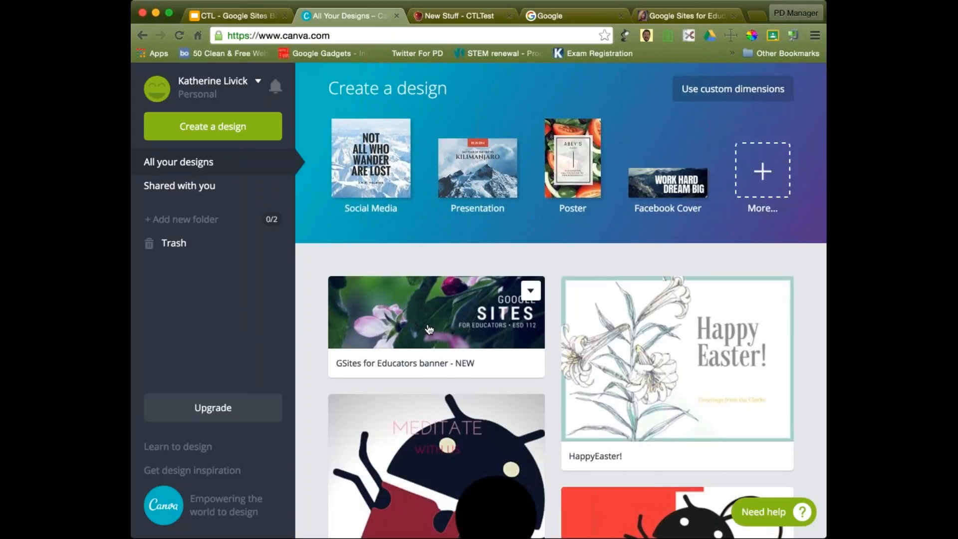
View the banner in use on the Google Sites for Educators home page and return to the slide presentation
click(663, 19)
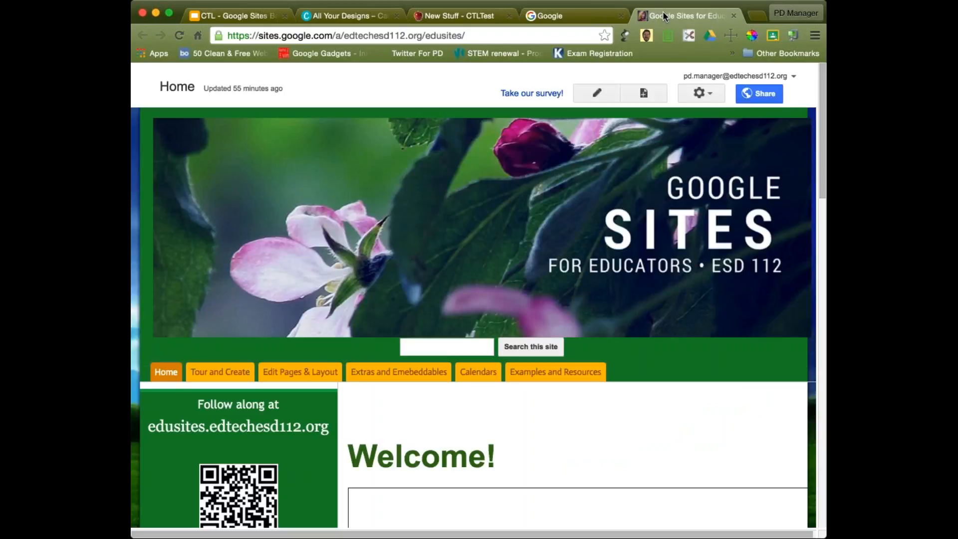
click(356, 16)
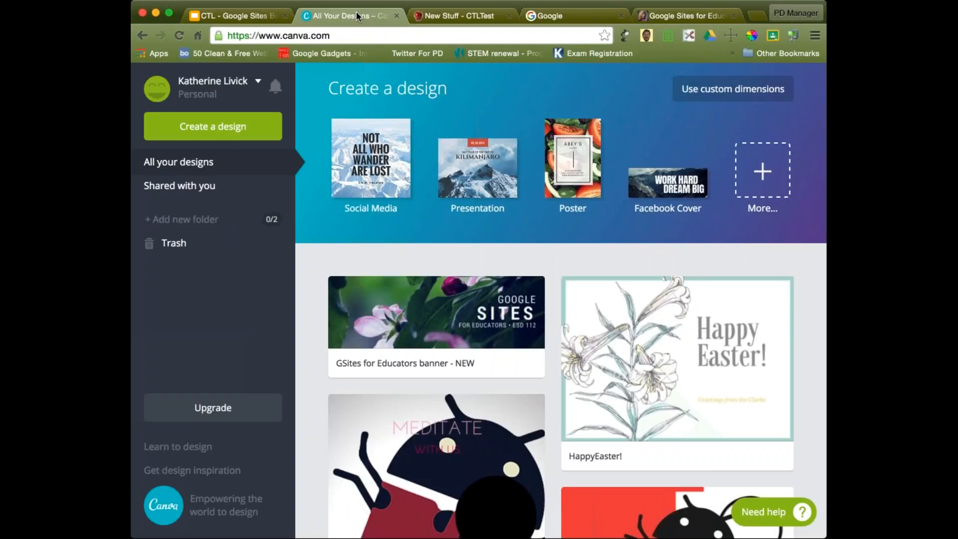
click(237, 15)
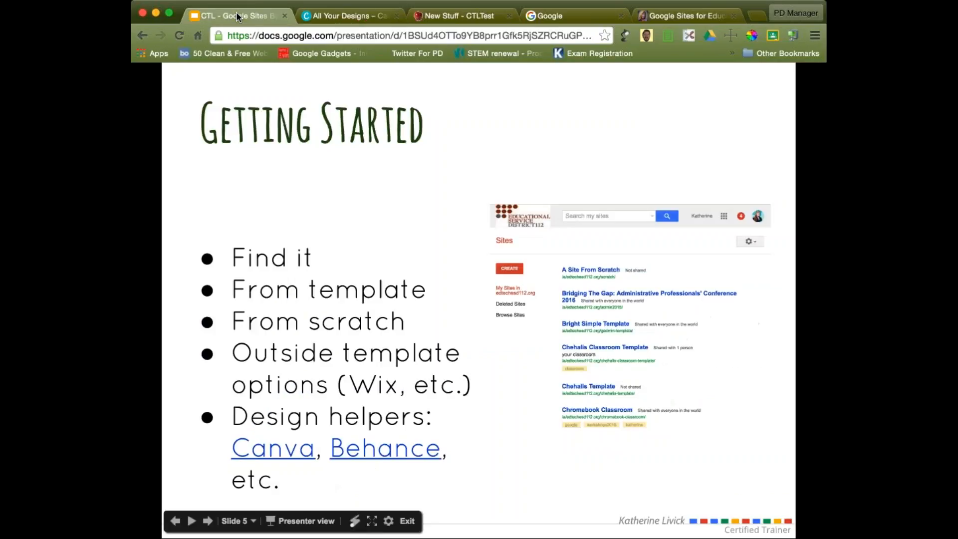
Follow the Behance link on the Getting Started slide and look through the Webby - Multi-Purpose PSD website designs
click(379, 458)
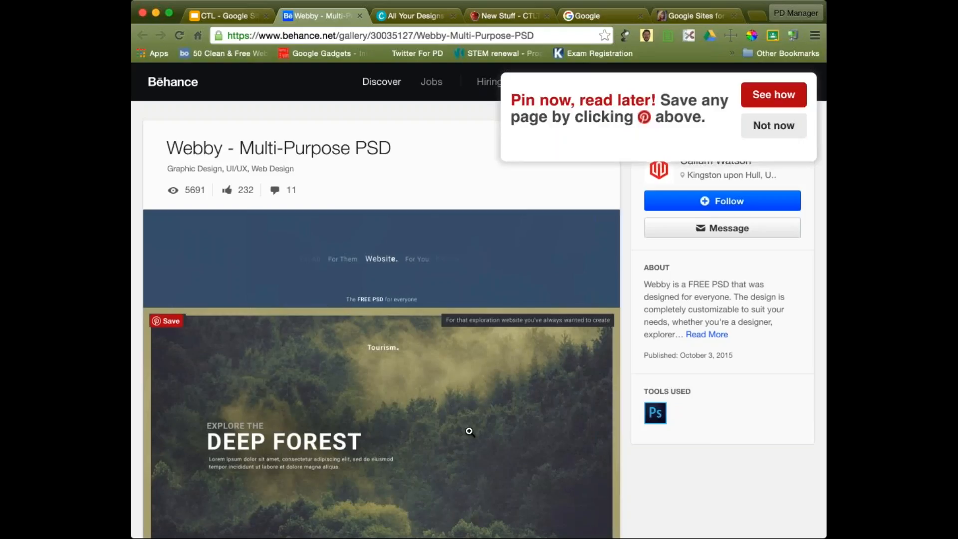
scroll(522, 304, down, 2)
scroll(522, 304, up, 2)
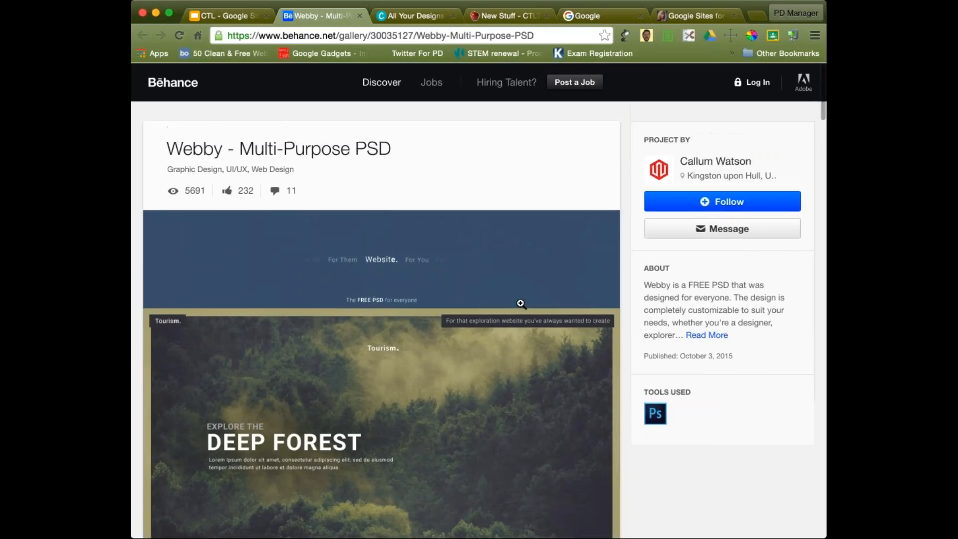
scroll(522, 304, down, 3)
scroll(521, 304, down, 7)
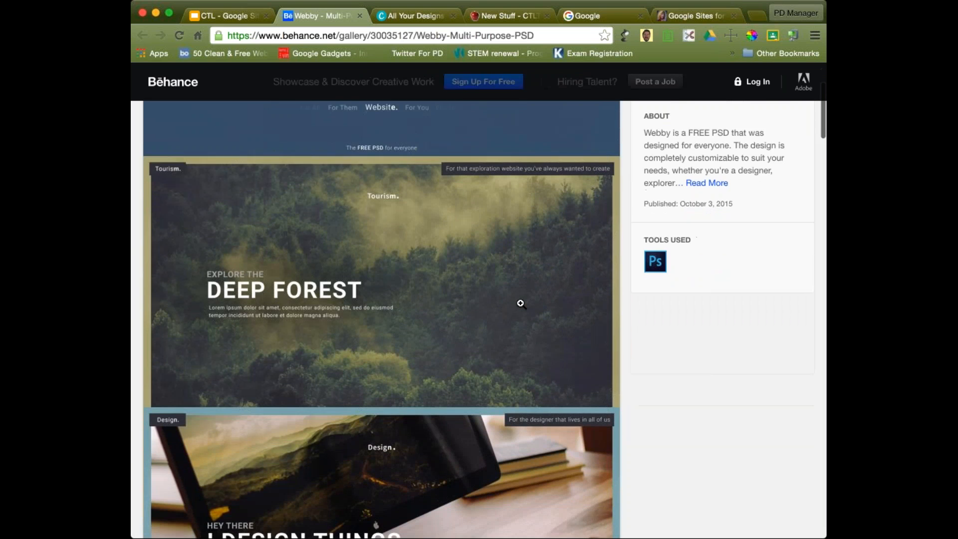
scroll(521, 304, down, 20)
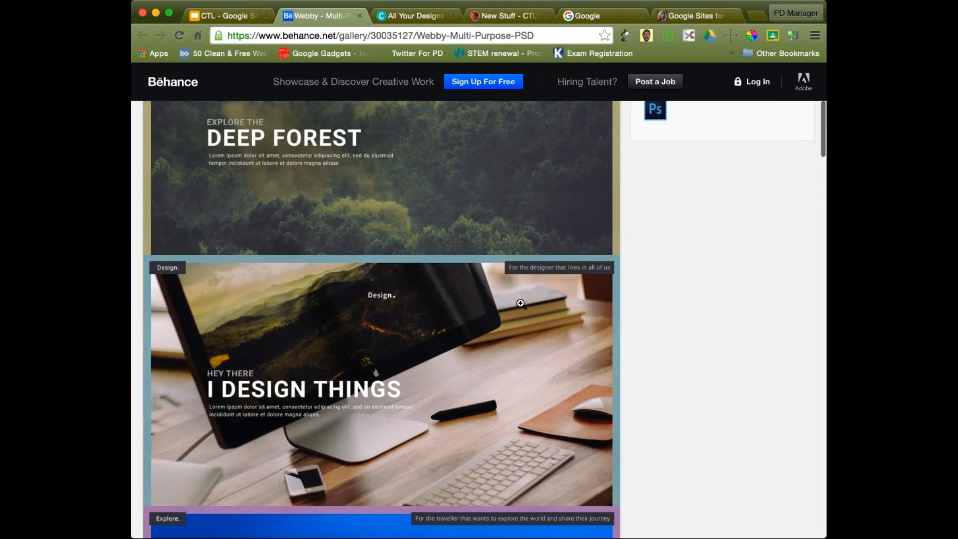
scroll(521, 304, up, 20)
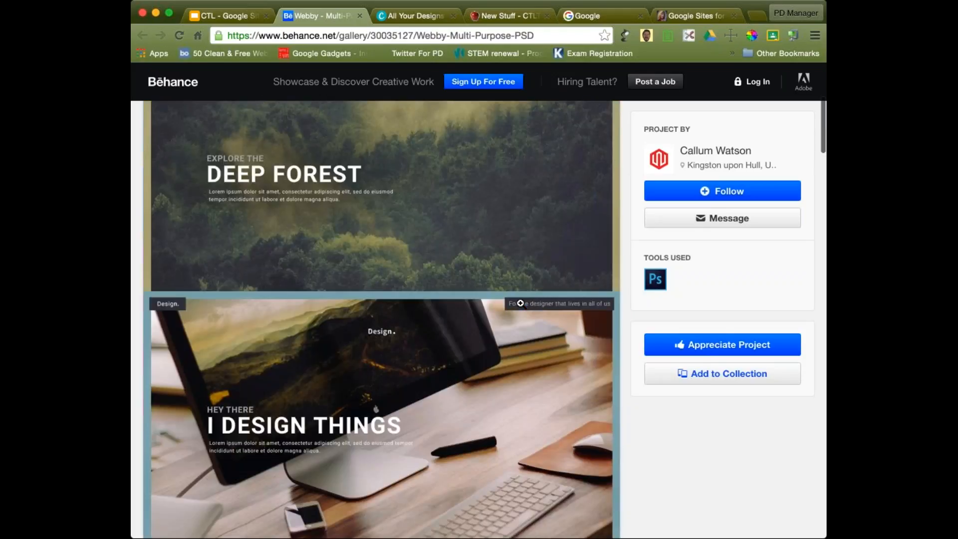
Go back to the presentation, revisit the New Stuff page of the CTLTest site, and return to the Getting Started slide
click(242, 18)
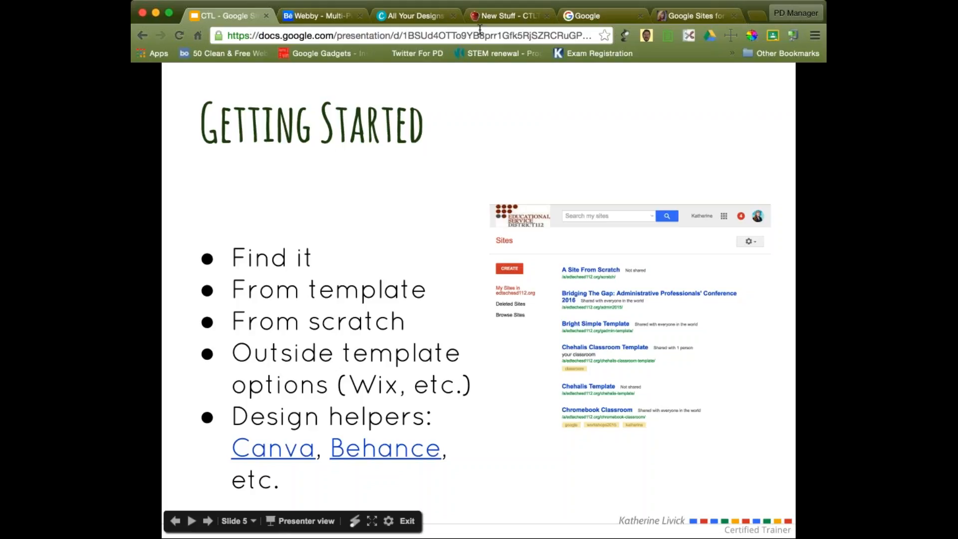
click(505, 18)
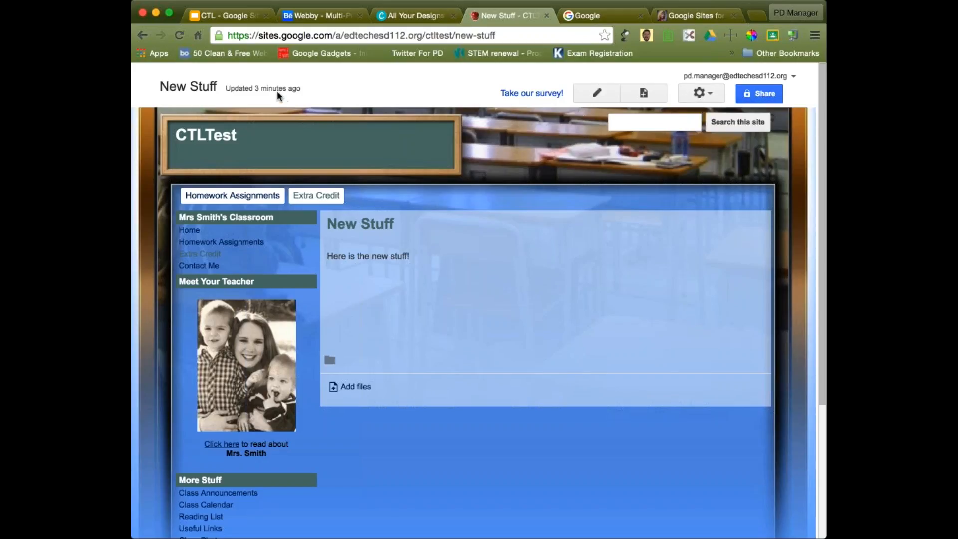
click(234, 19)
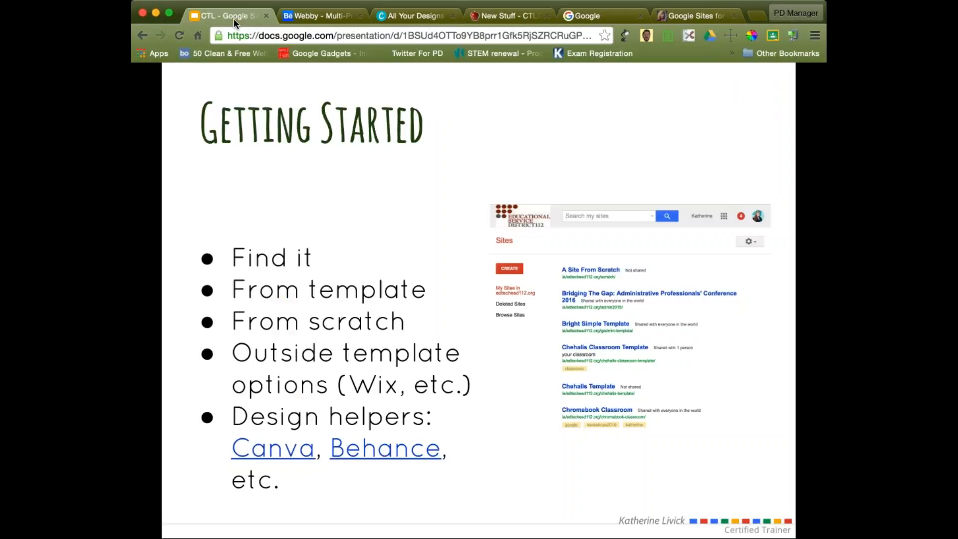
Advance the presentation past the Adding Elements slide to Sharing and Collaborating
click(314, 256)
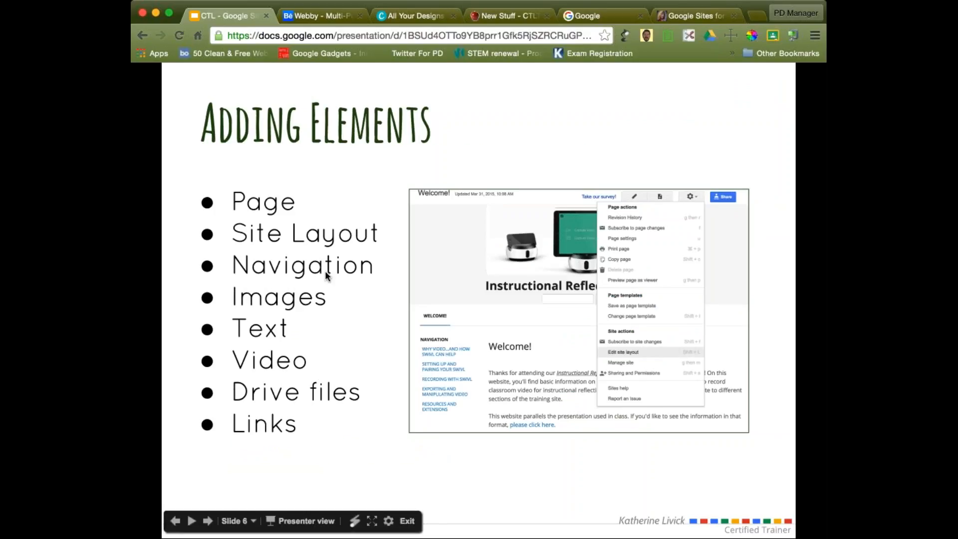
click(325, 274)
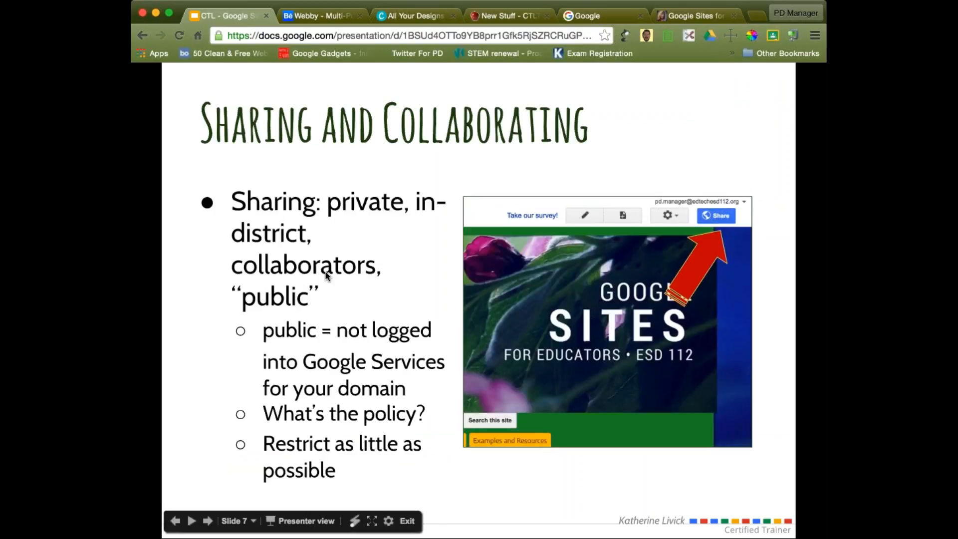
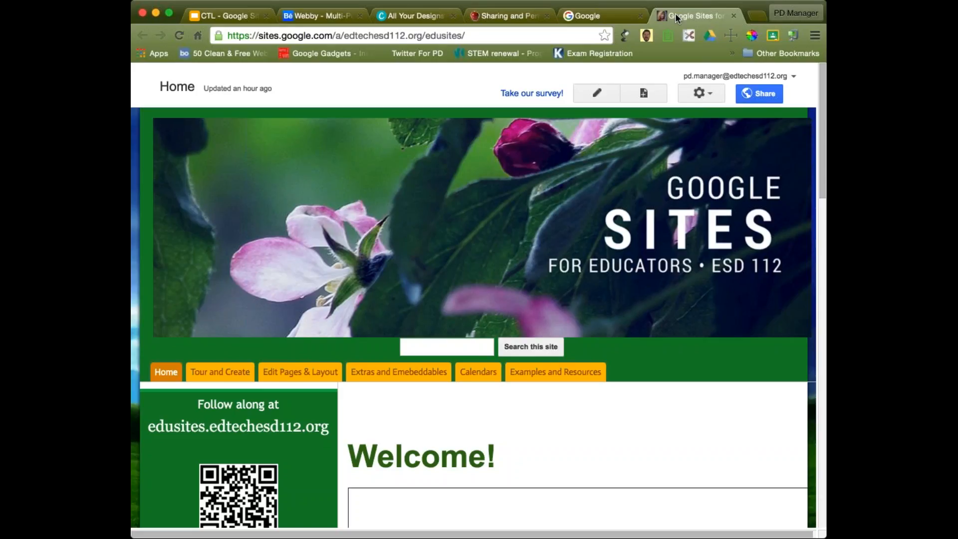
View the sharing permissions of the Google Sites for Educators site, check the options for inviting people, and cancel the invitation
click(766, 97)
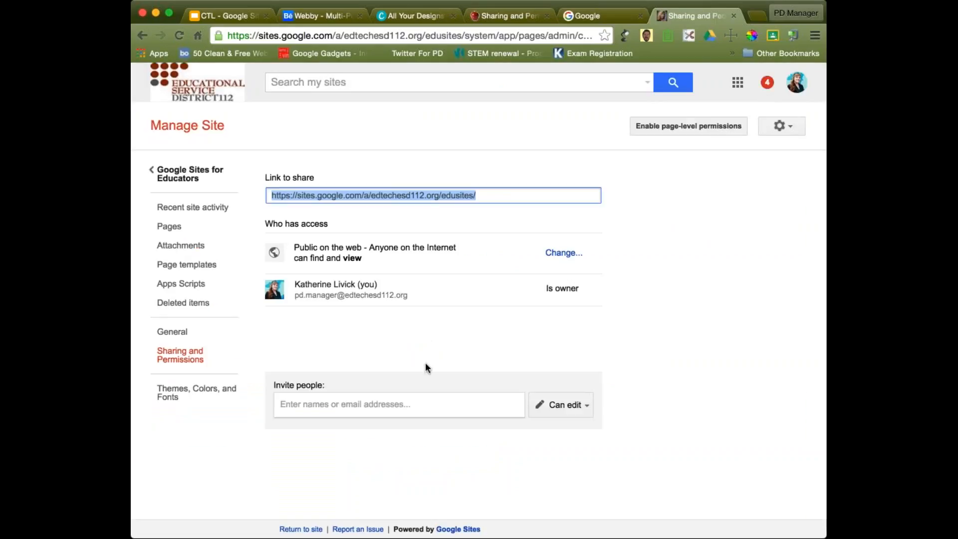
click(370, 405)
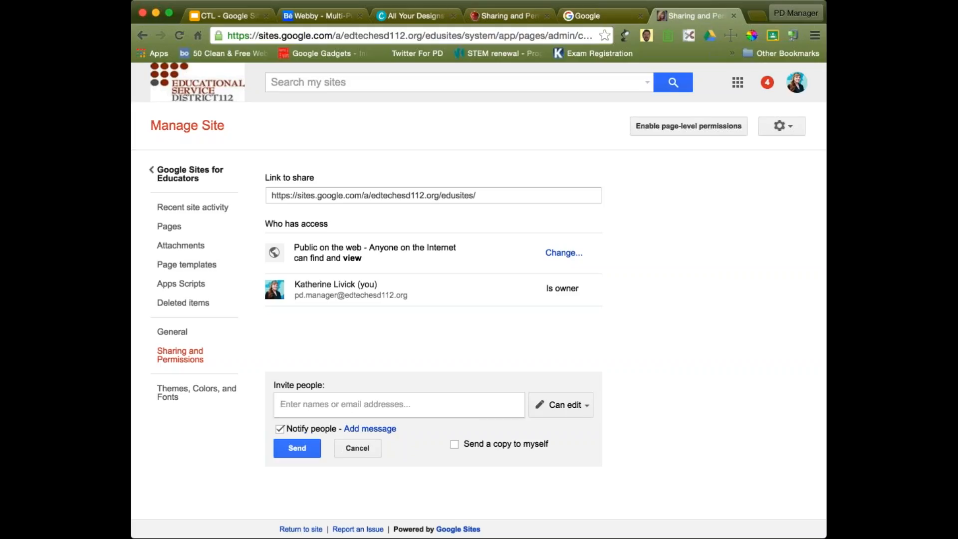
click(361, 448)
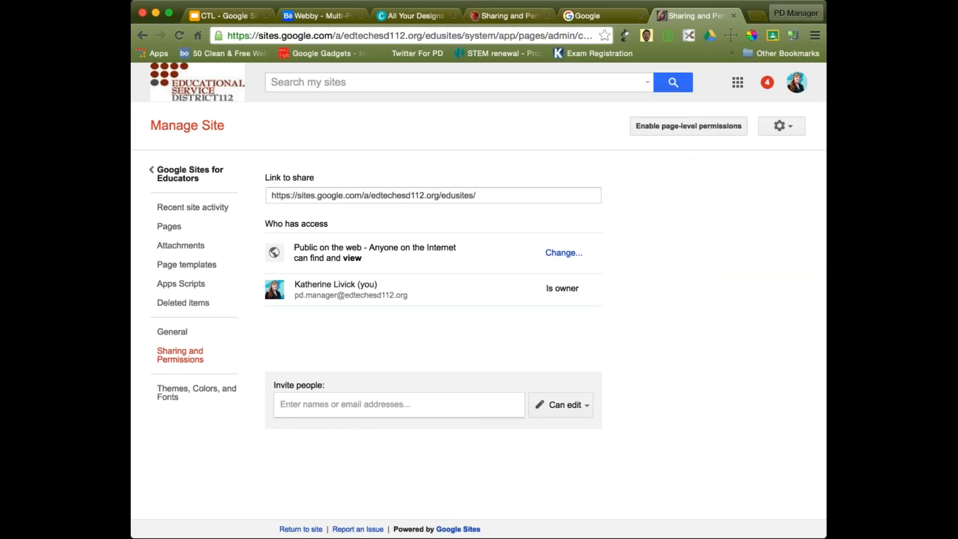
Return to the CTLTest home page and add the New Stuff page to the site's horizontal navigation
click(494, 18)
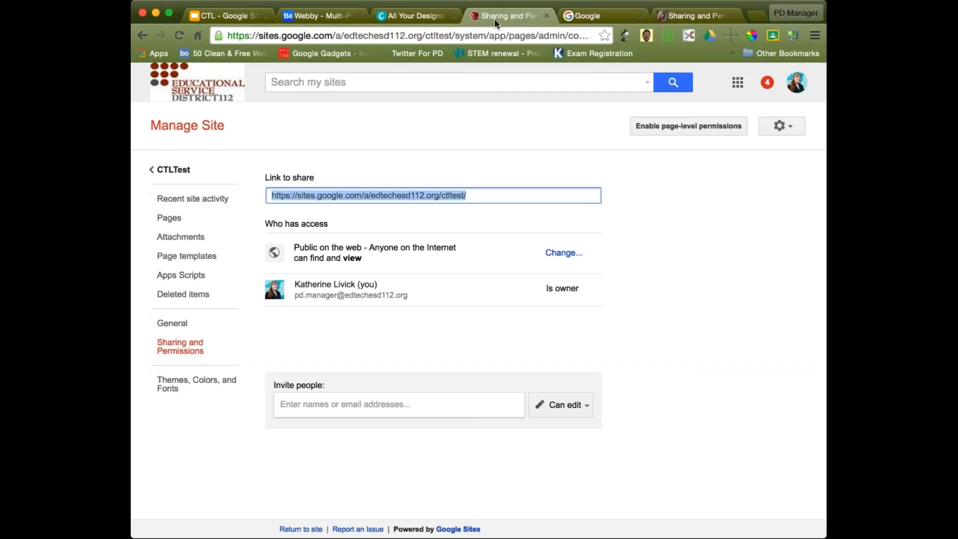
click(173, 172)
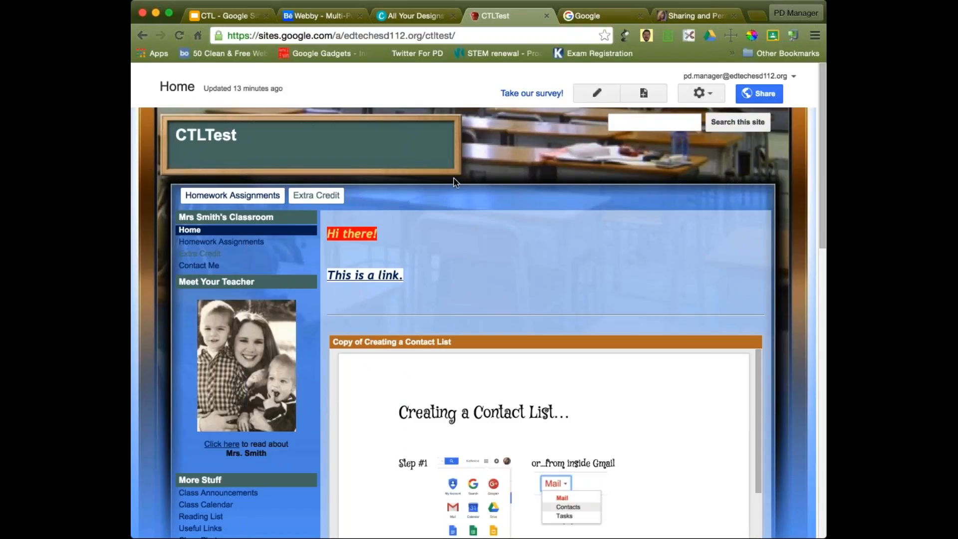
click(700, 94)
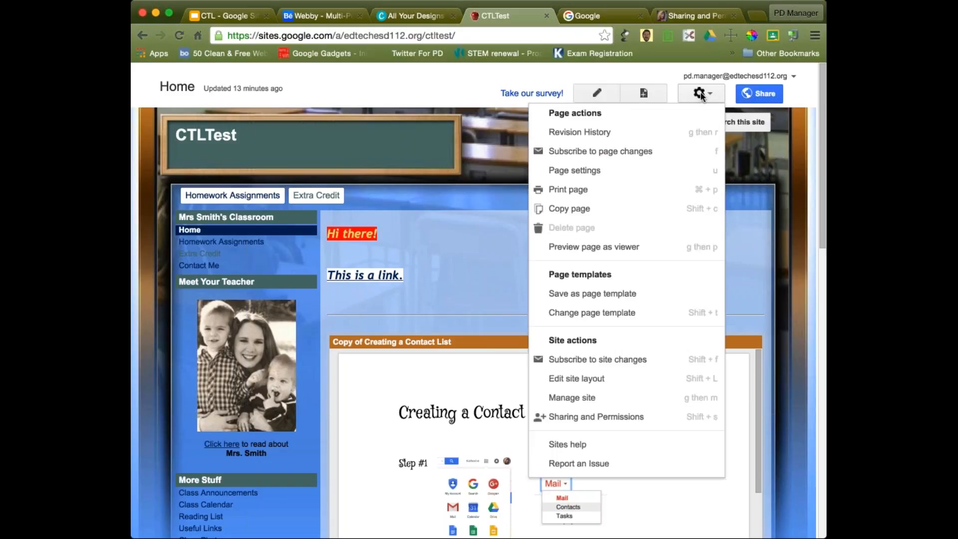
click(627, 388)
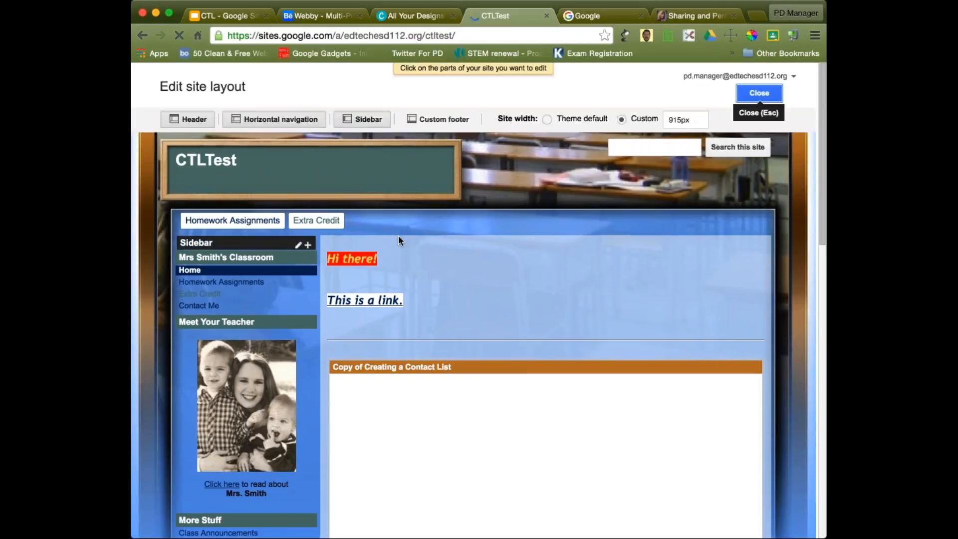
click(381, 224)
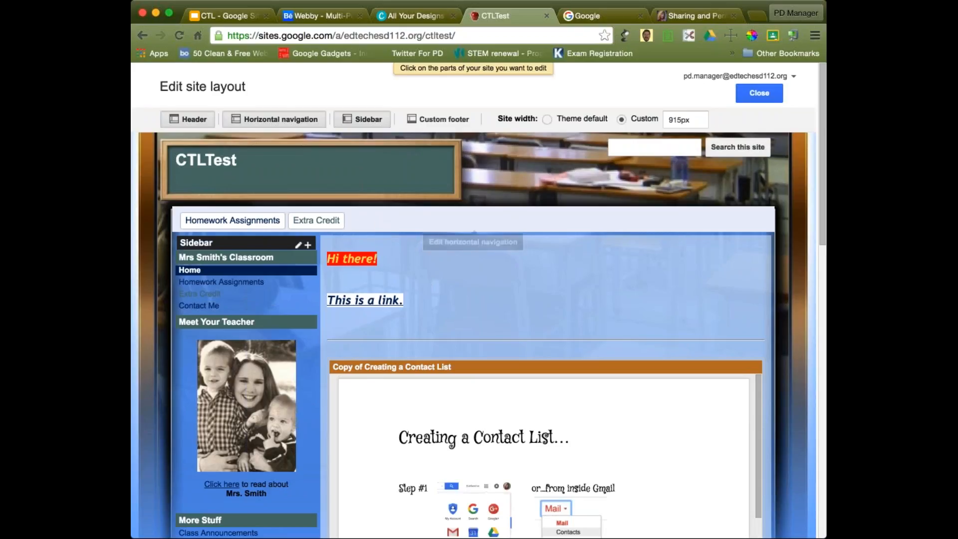
click(338, 311)
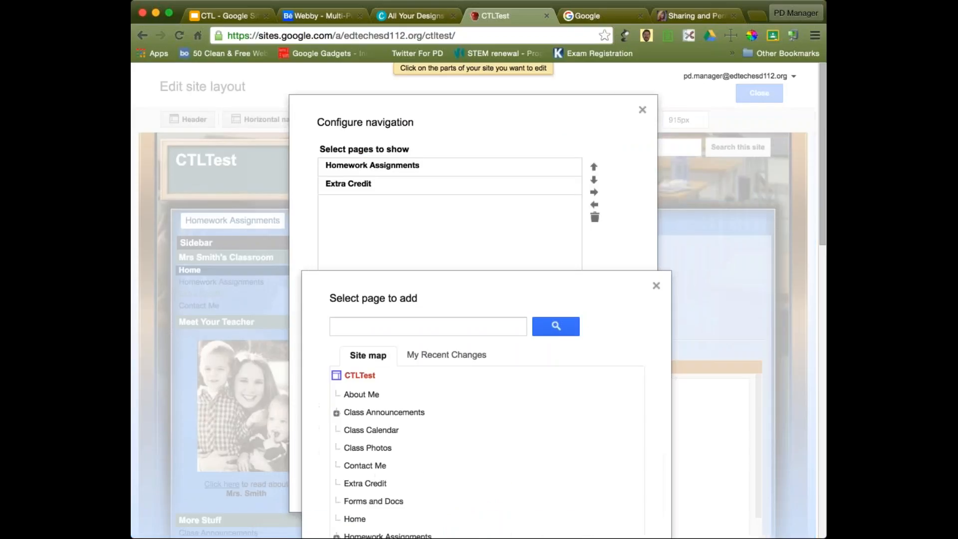
scroll(376, 417, down, 5)
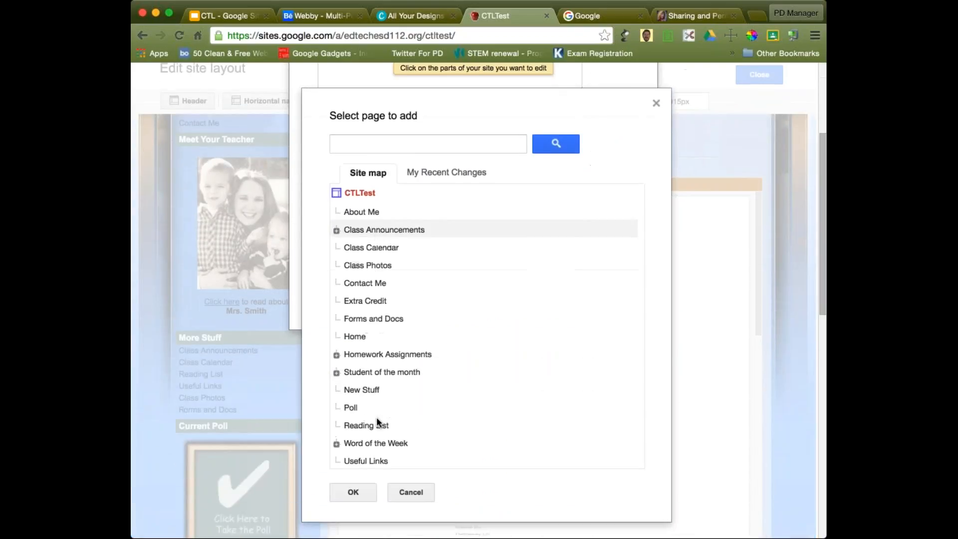
click(349, 490)
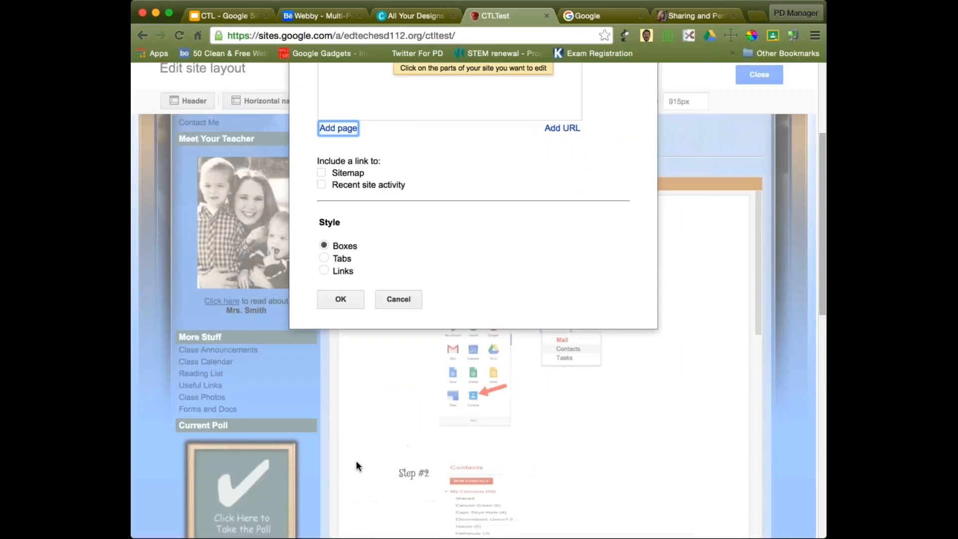
click(346, 300)
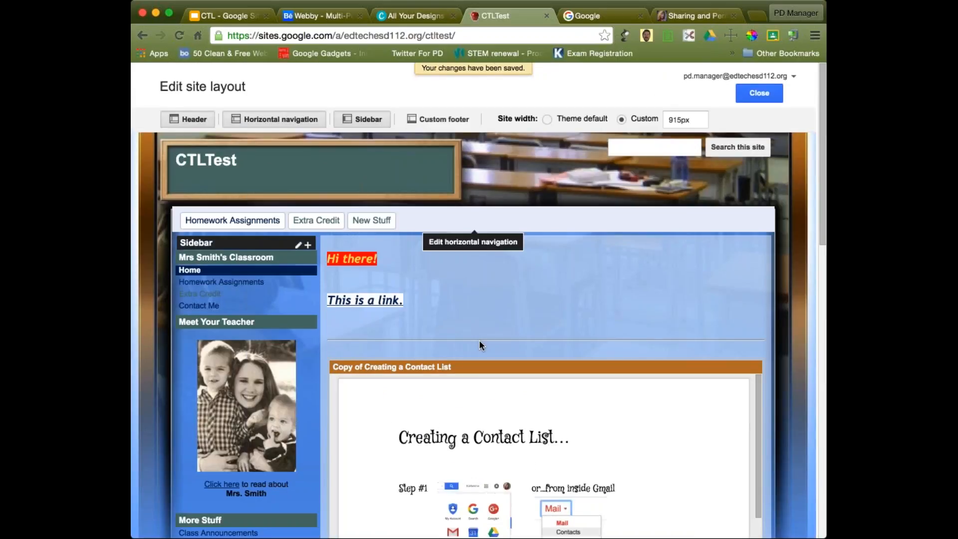
click(759, 93)
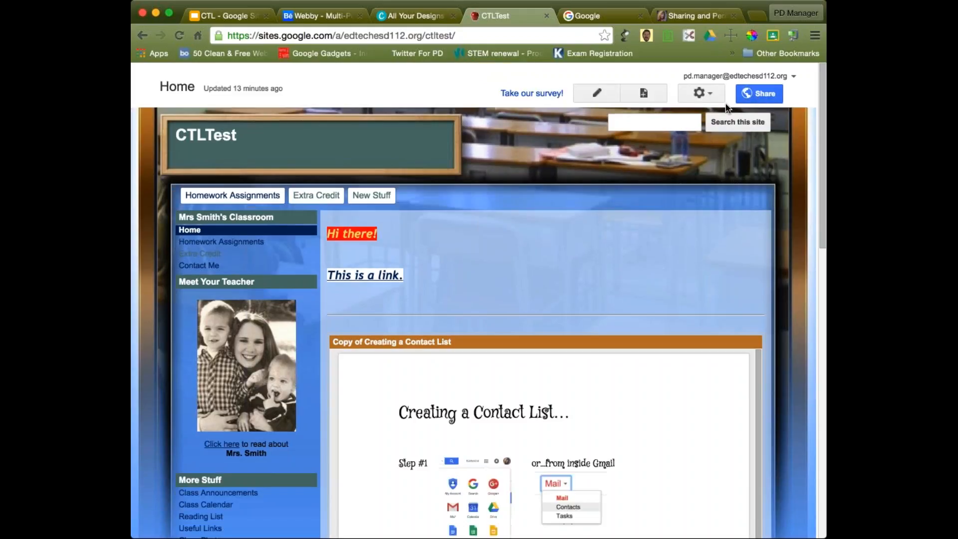
Look through the general settings of the CTLTest site, from site name to mobile and security options, and leave without saving
click(699, 94)
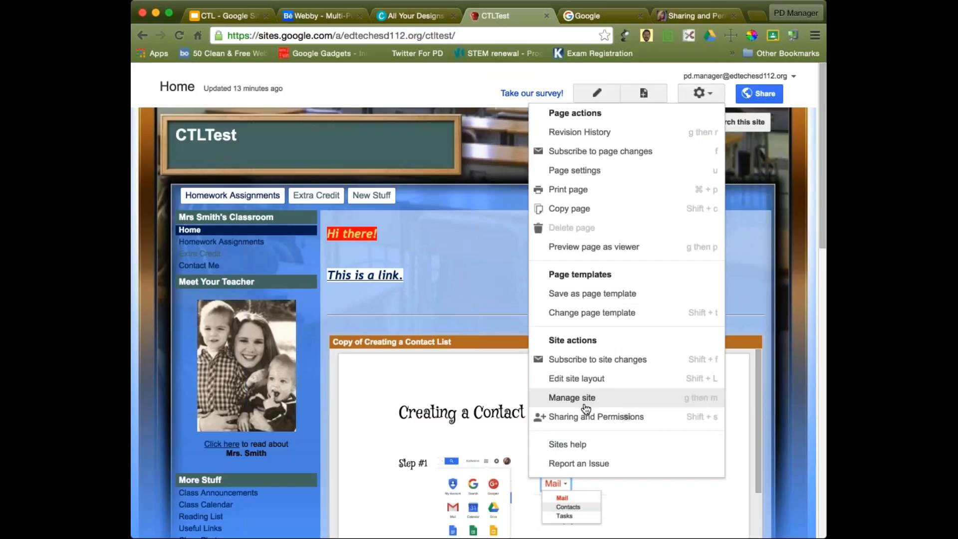
click(624, 412)
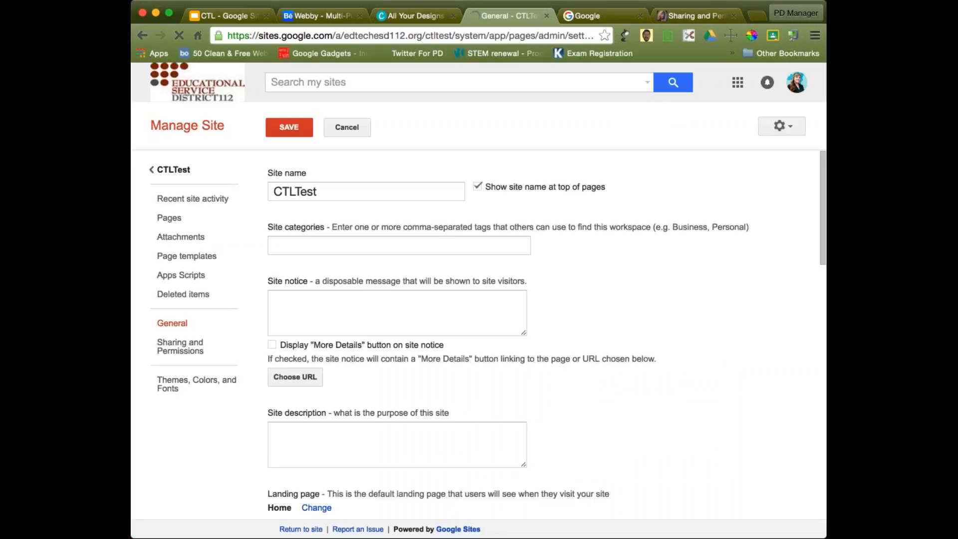
scroll(508, 338, down, 5)
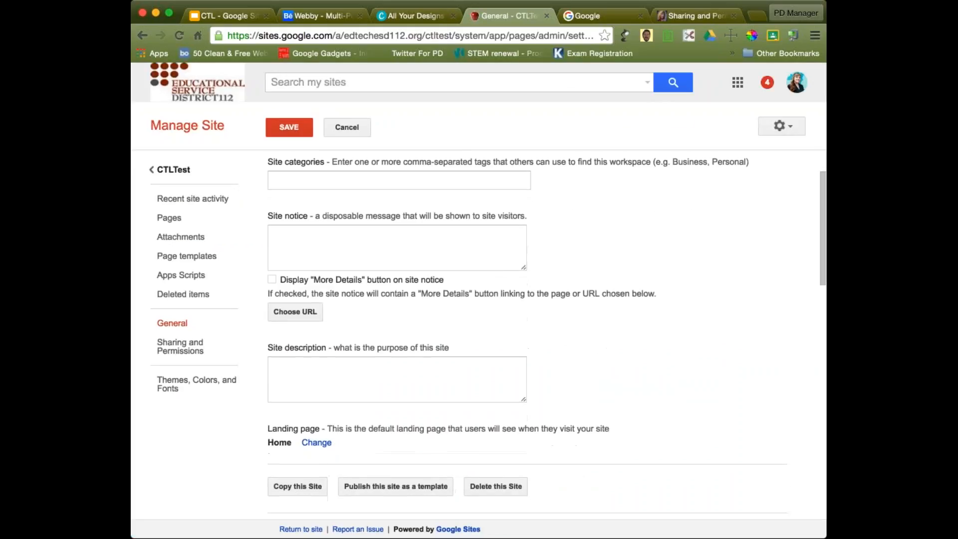
scroll(508, 337, down, 10)
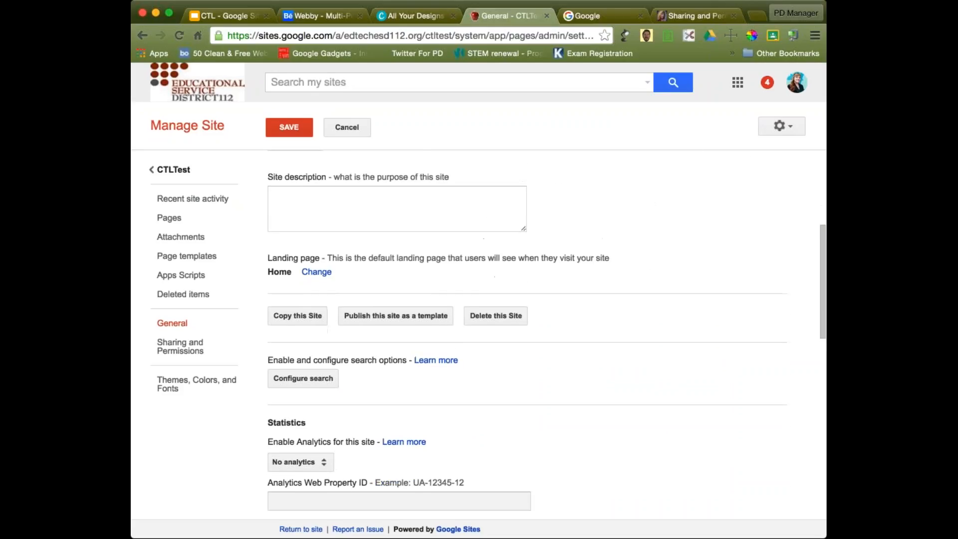
scroll(508, 337, down, 8)
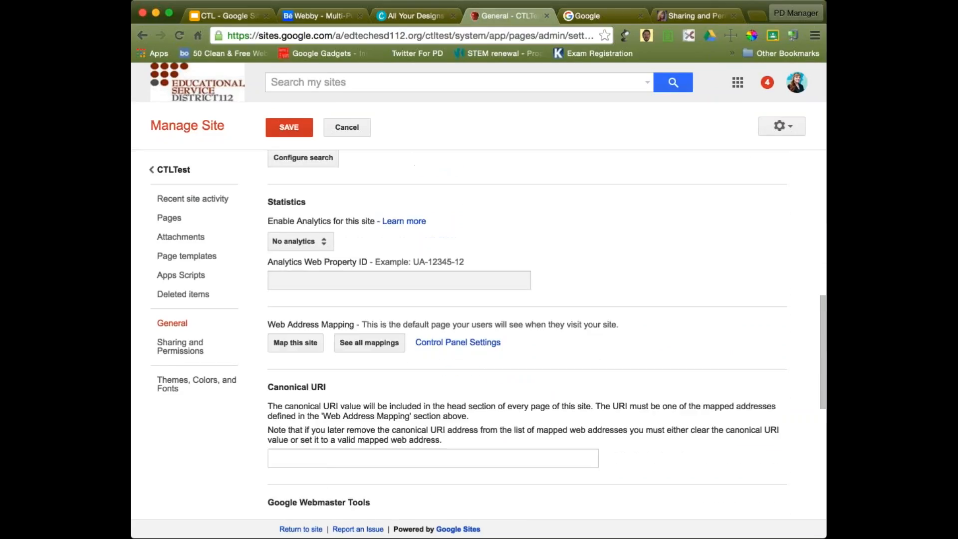
scroll(508, 337, down, 10)
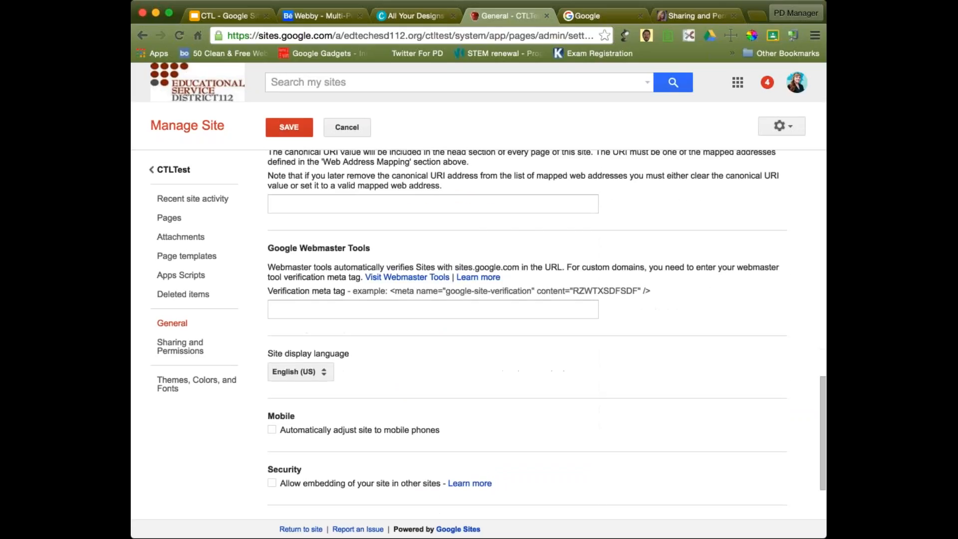
scroll(508, 337, up, 20)
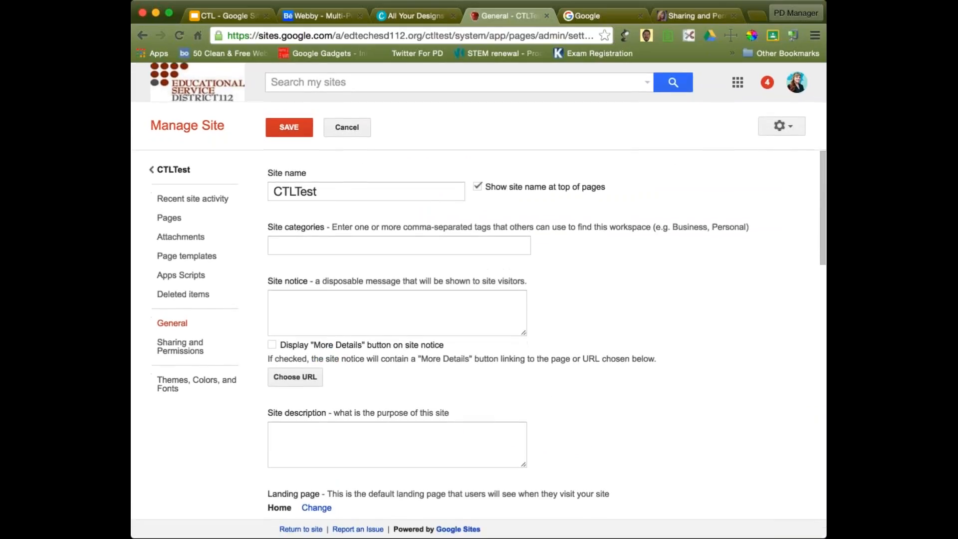
click(346, 126)
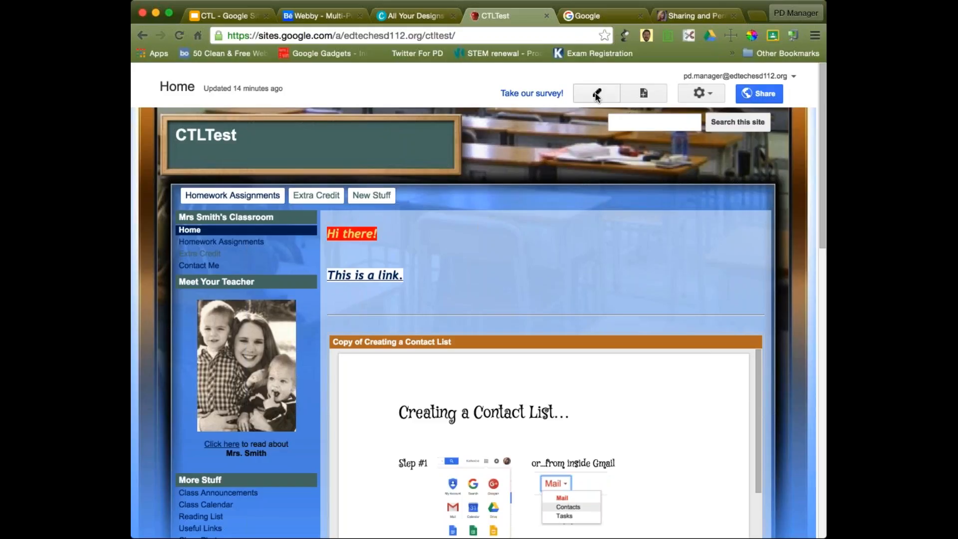
In the horizontal navigation, nest New Stuff under Extra Credit and Extra Credit under Homework Assignments, and check the resulting menu on the home page
click(700, 93)
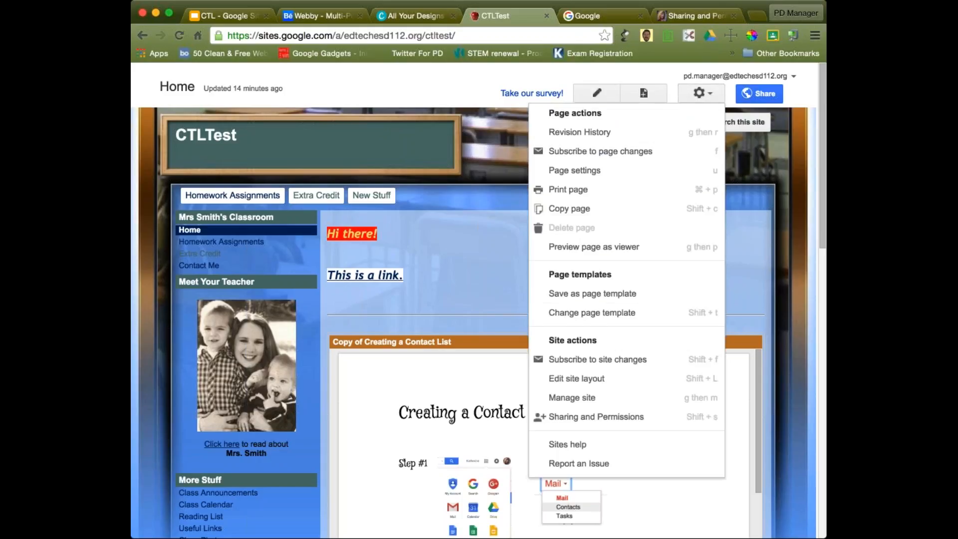
click(611, 382)
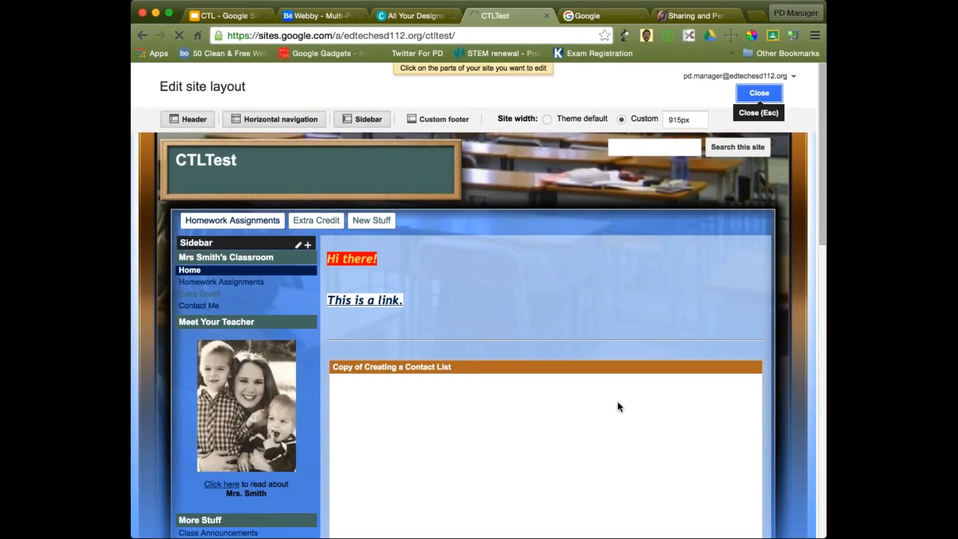
click(412, 231)
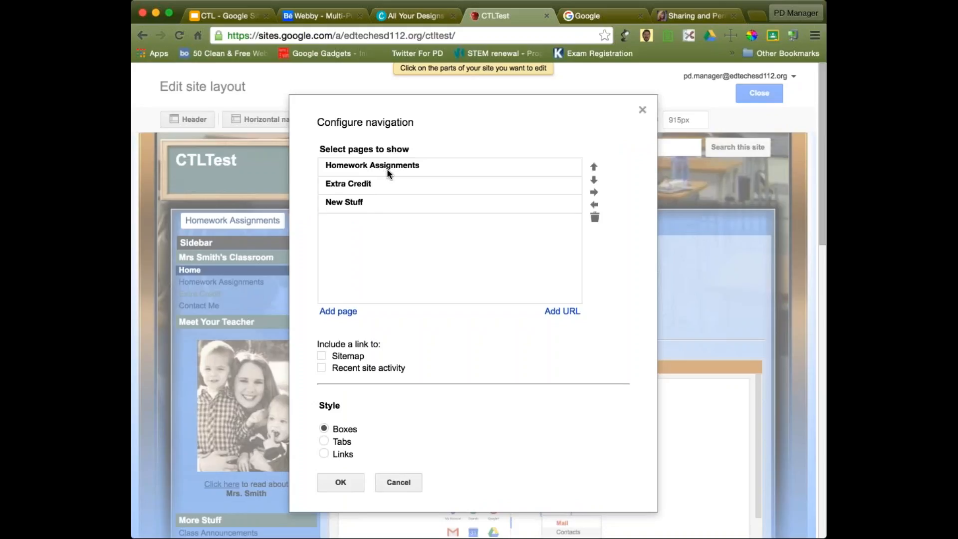
click(509, 204)
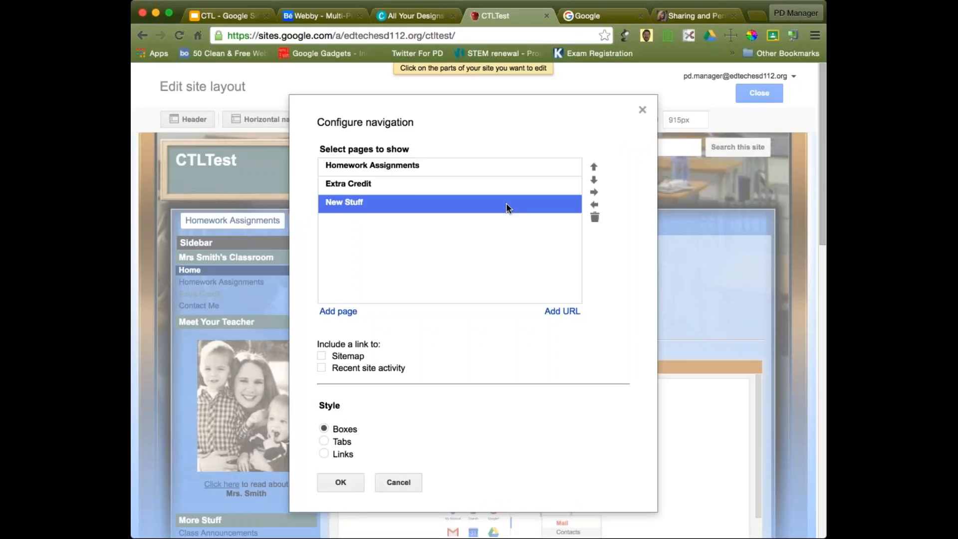
click(595, 192)
click(552, 184)
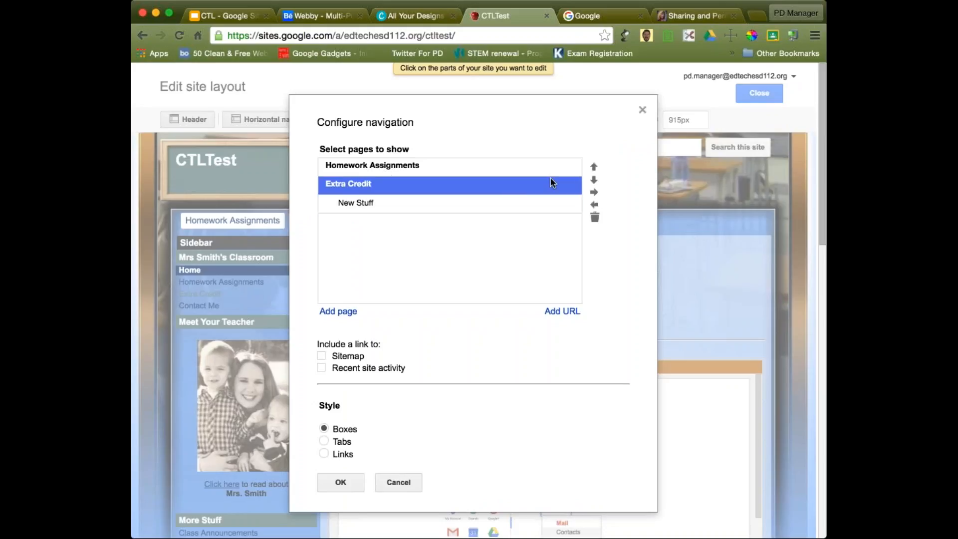
click(594, 192)
click(332, 479)
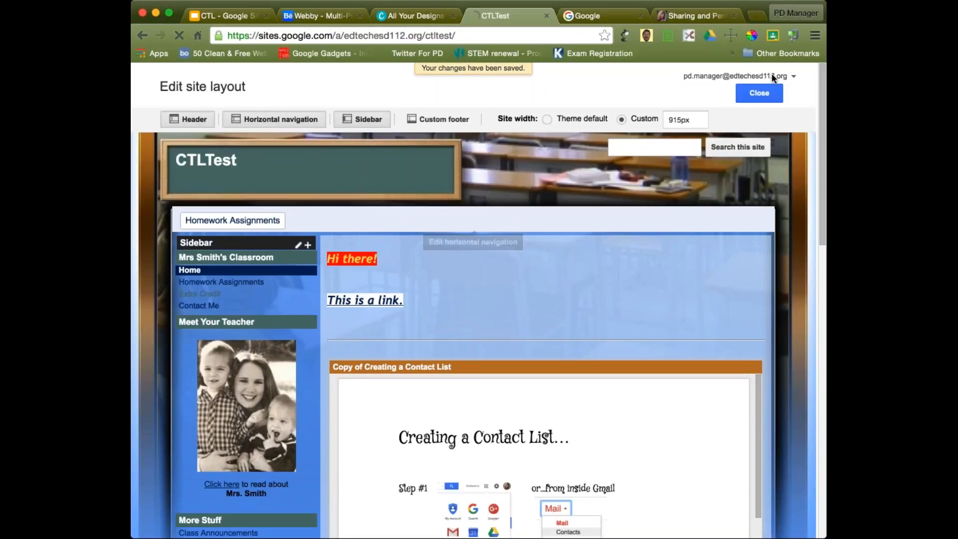
click(759, 93)
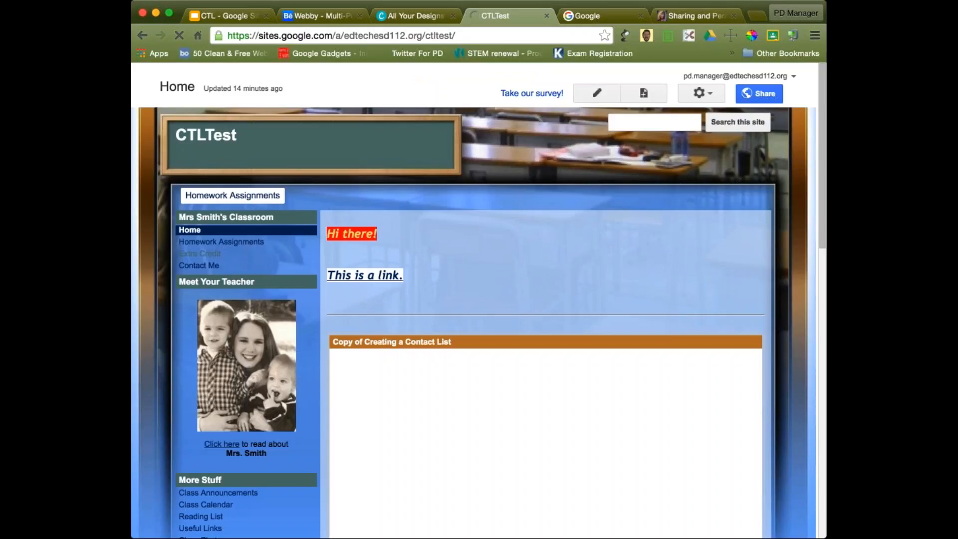
mouse_move(253, 199)
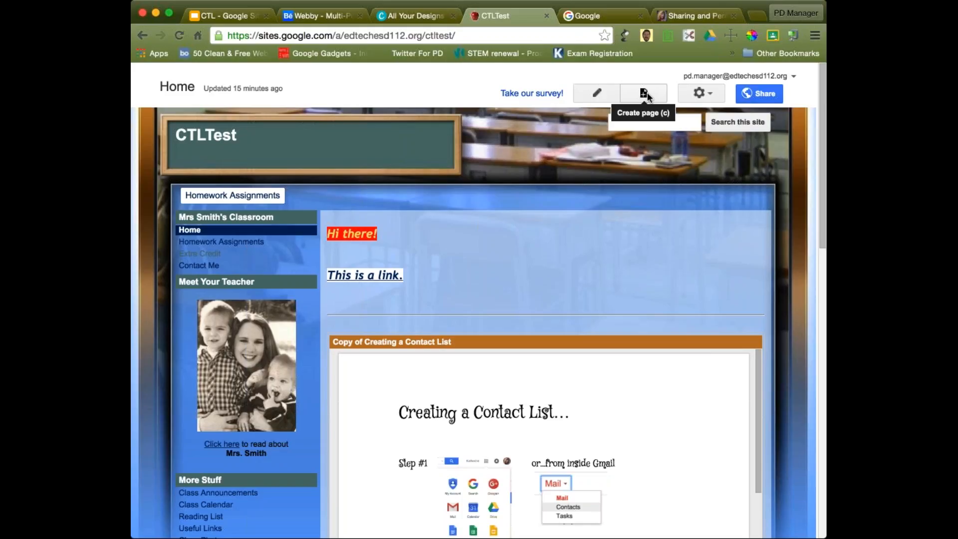
Open the page tree of the CTLTest site in its management settings
click(708, 93)
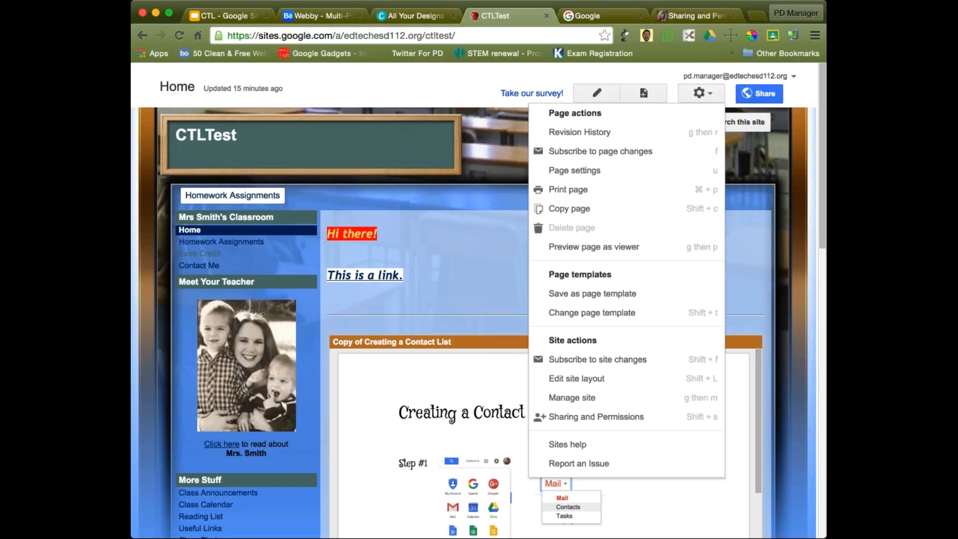
click(607, 400)
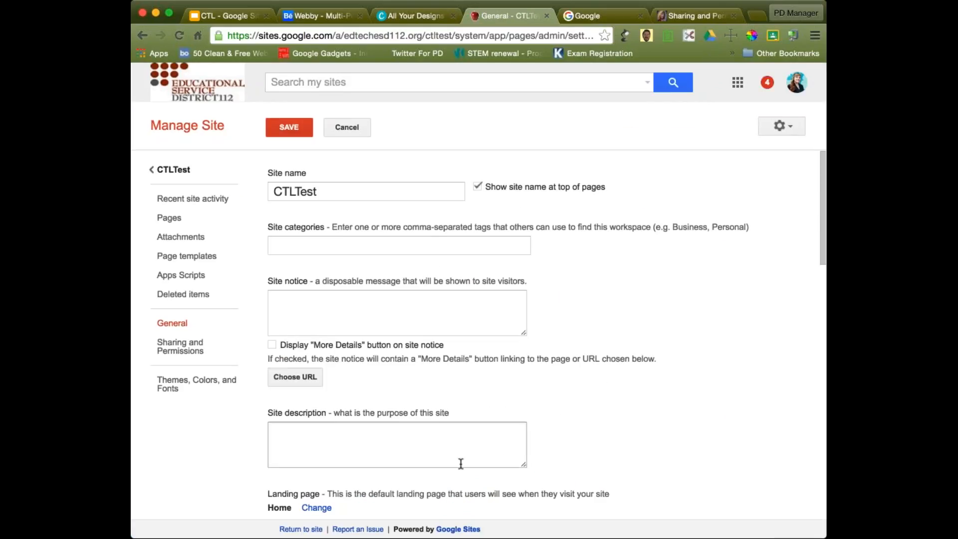
click(305, 459)
click(176, 219)
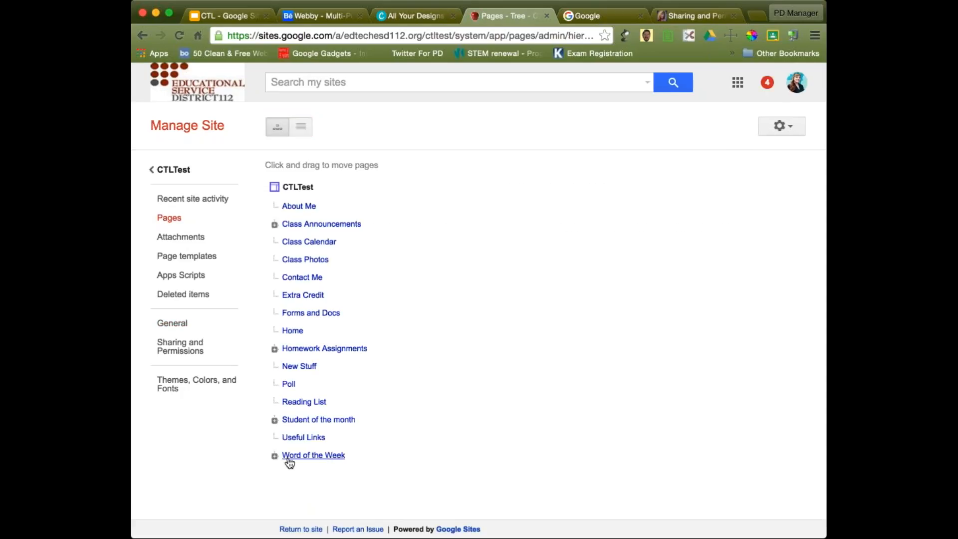
Expand Homework Assignments and Class Announcements in the page tree and look through the site's pages and subpages
click(274, 349)
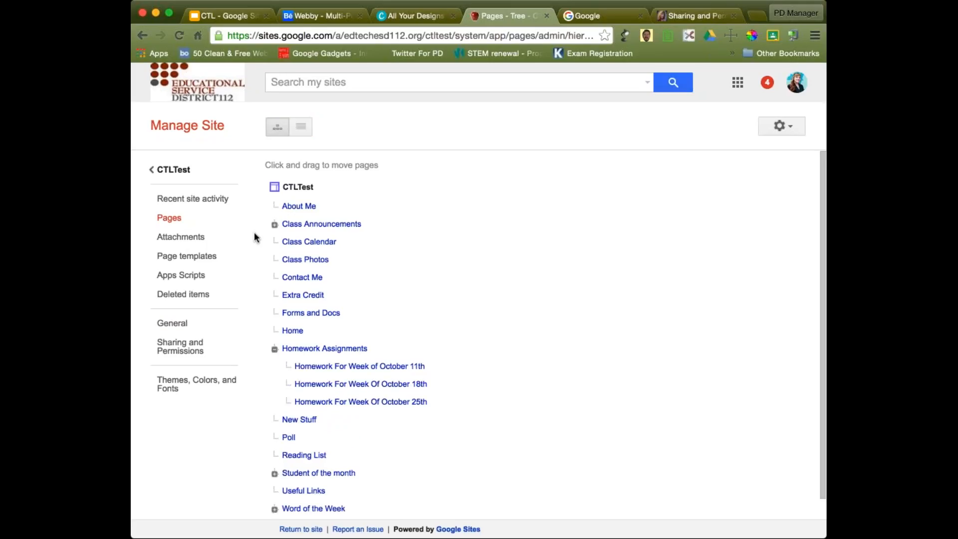
click(274, 225)
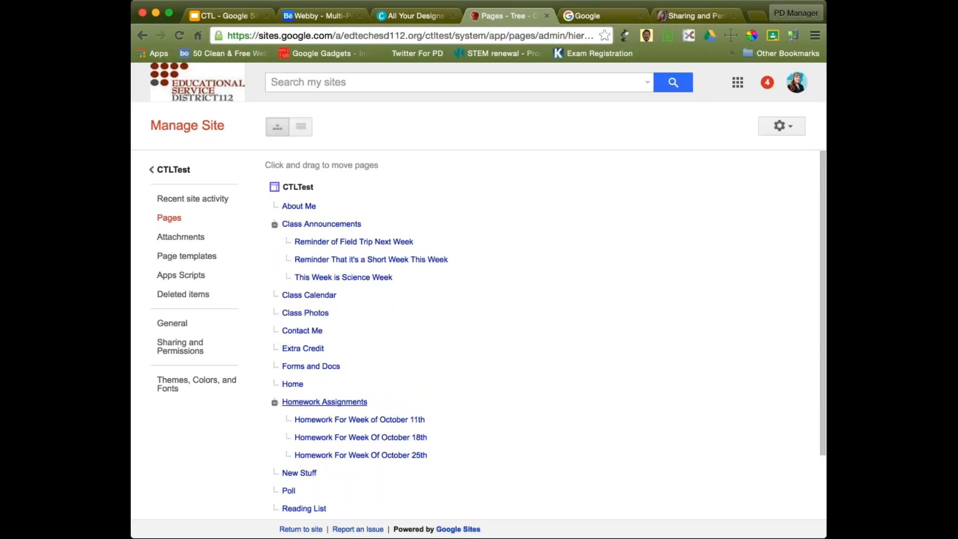
scroll(324, 401, down, 3)
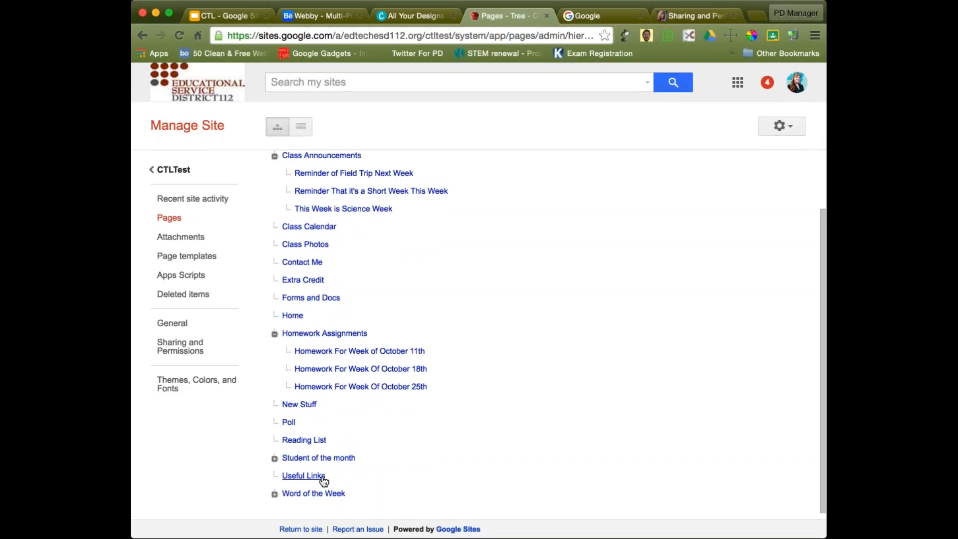
scroll(324, 480, up, 3)
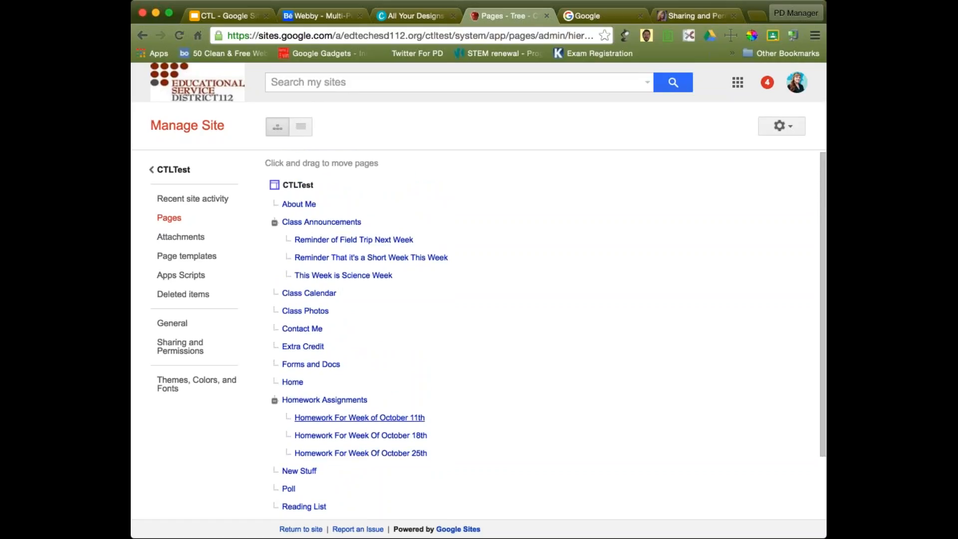
scroll(352, 427, down, 3)
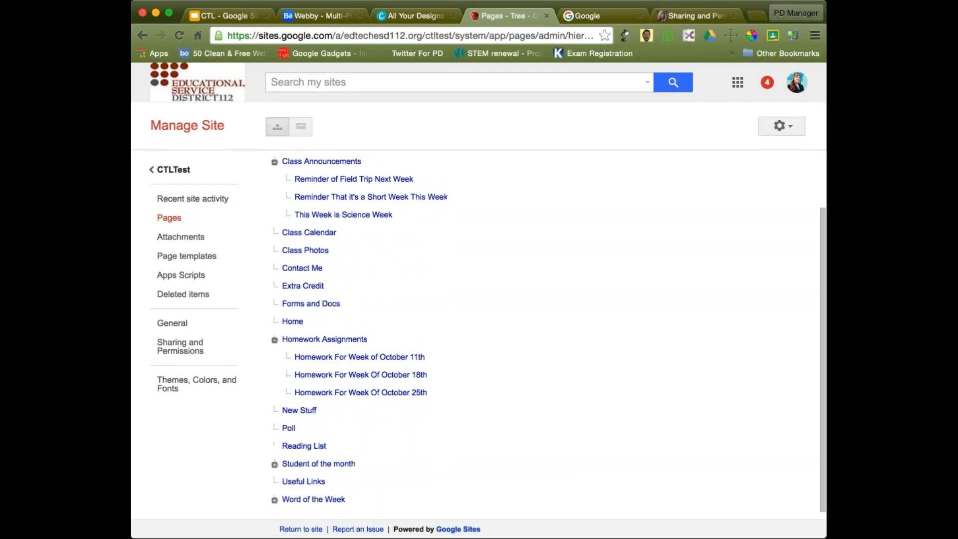
scroll(172, 170, up, 3)
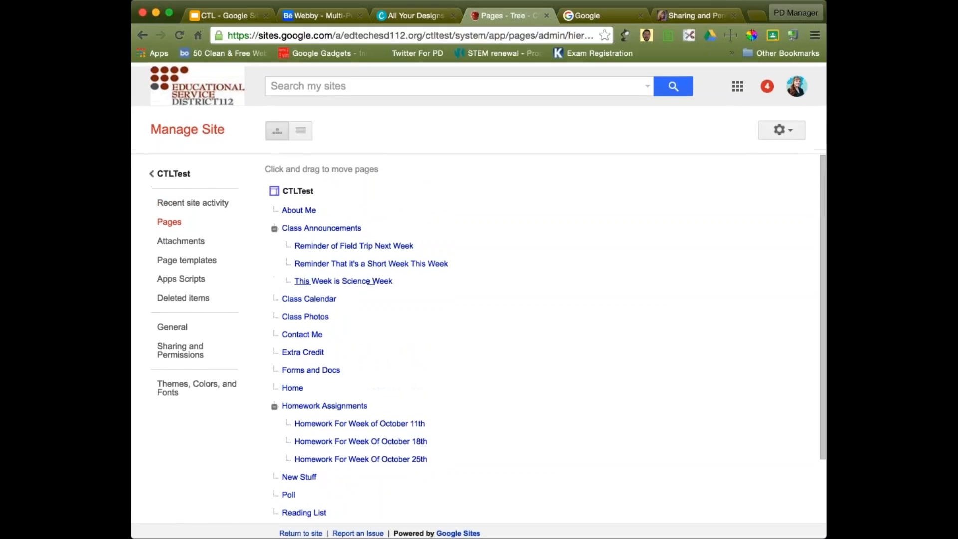
Return to the CTLTest home page and copy it as a top-level page named New stuff 2
click(172, 170)
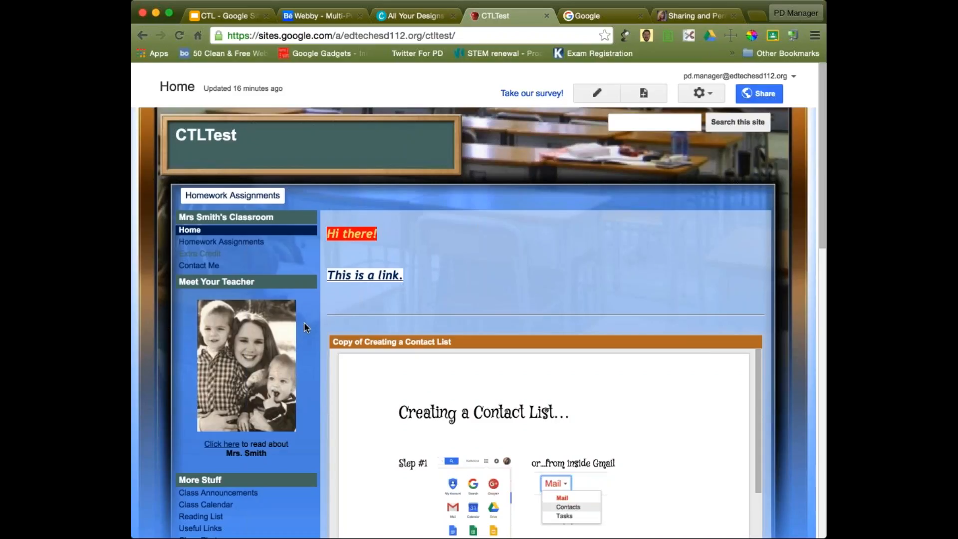
click(714, 96)
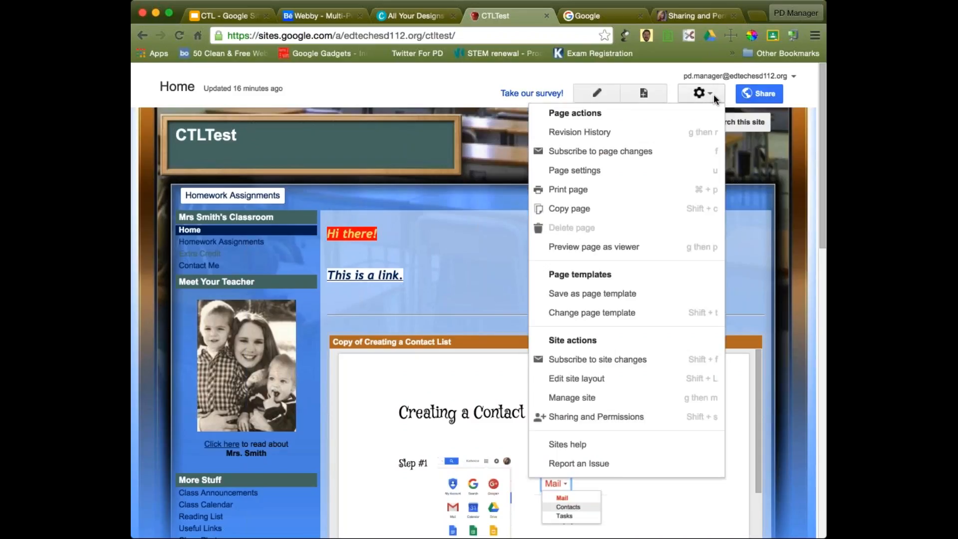
click(641, 209)
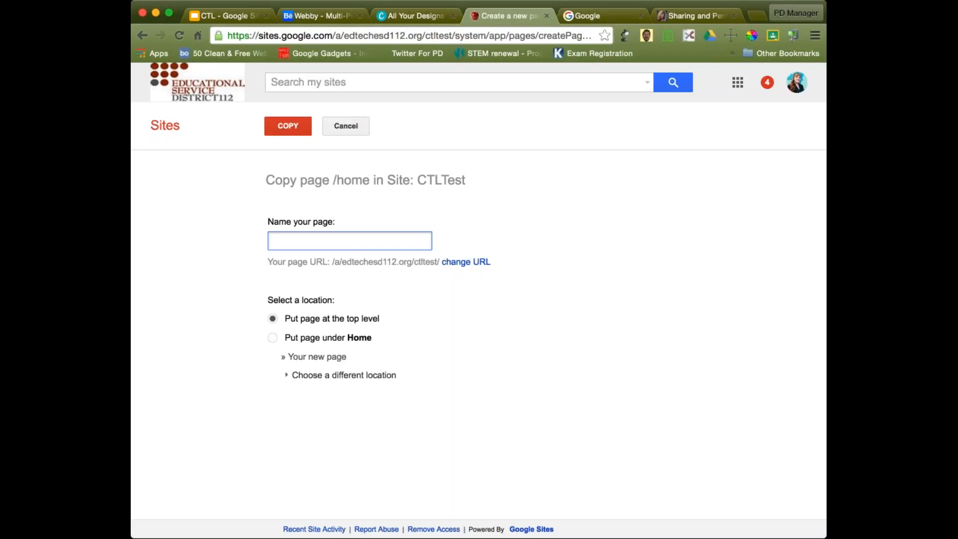
text(NEw stuff 2)
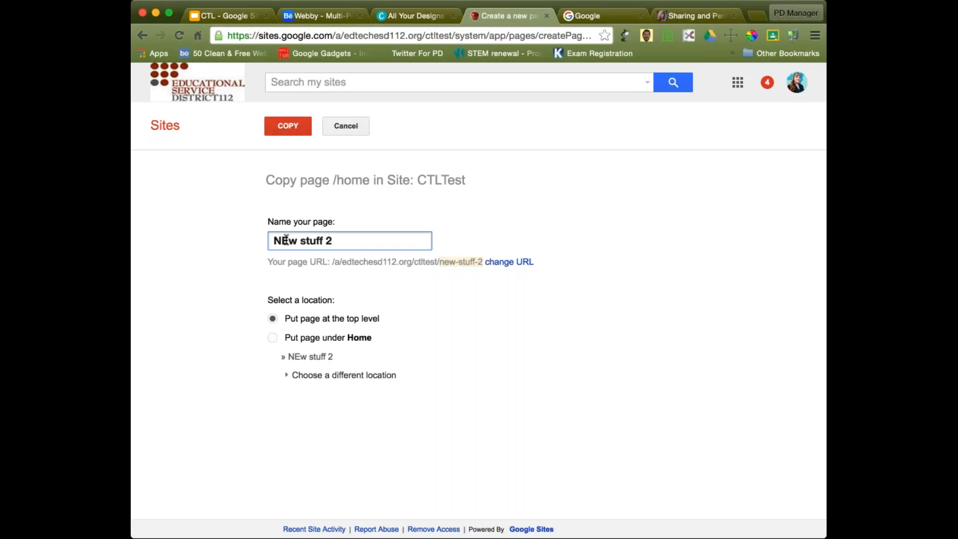
drag(291, 241, 284, 241)
text(e)
click(363, 241)
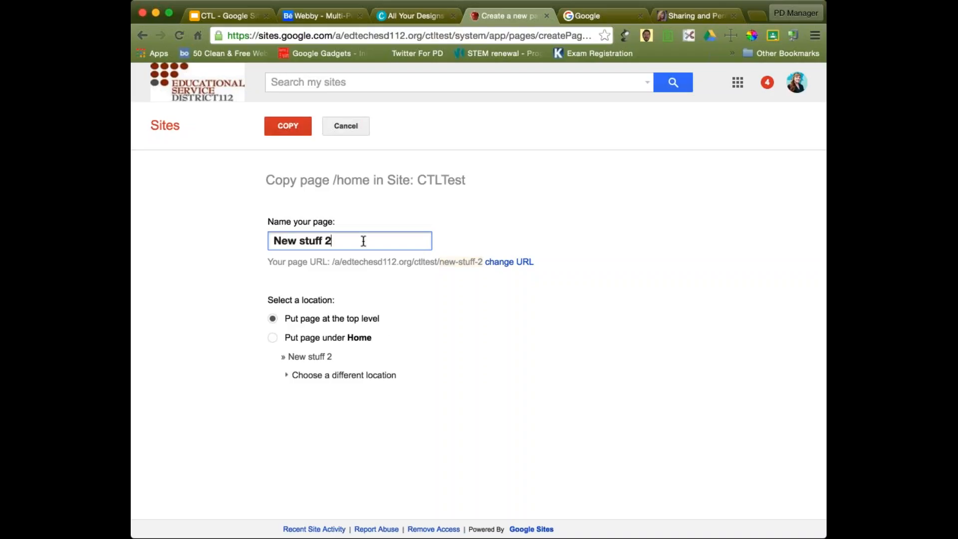
click(287, 128)
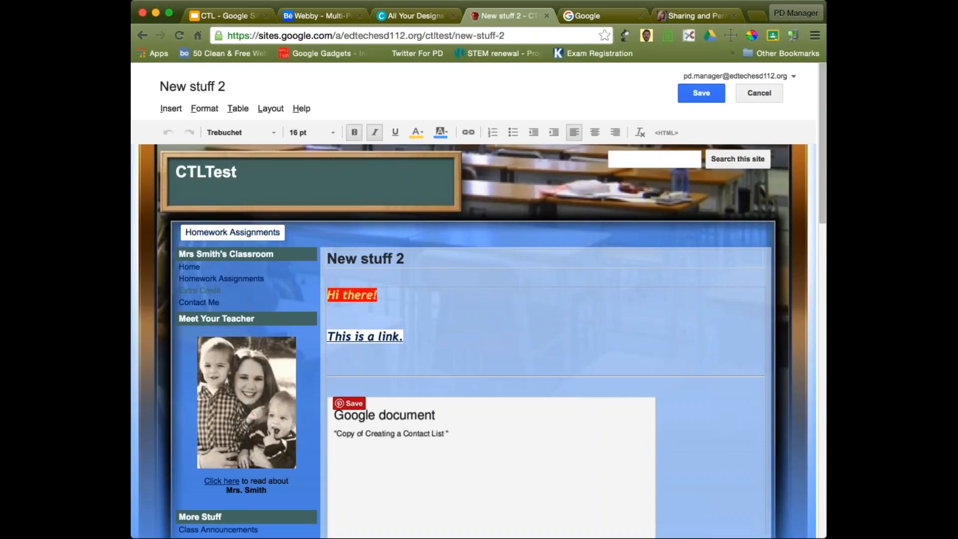
Replace the greeting and link text at the start of the New stuff 2 page with "akdjfhadsjkhfajlkh" and save the page
mouse_move(253, 227)
click(445, 350)
click(438, 331)
drag(437, 332, 324, 290)
text(akdjfhadsjkhfajlkh)
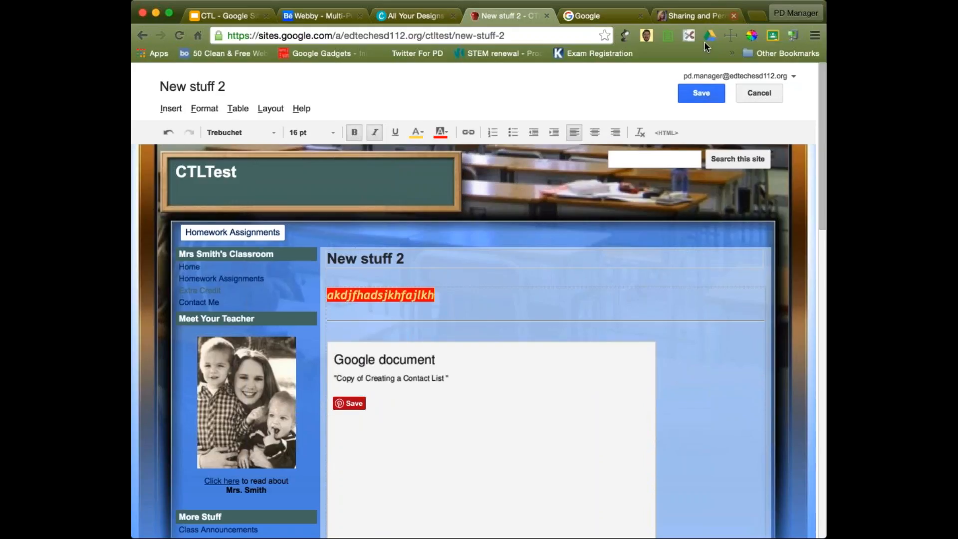
click(702, 91)
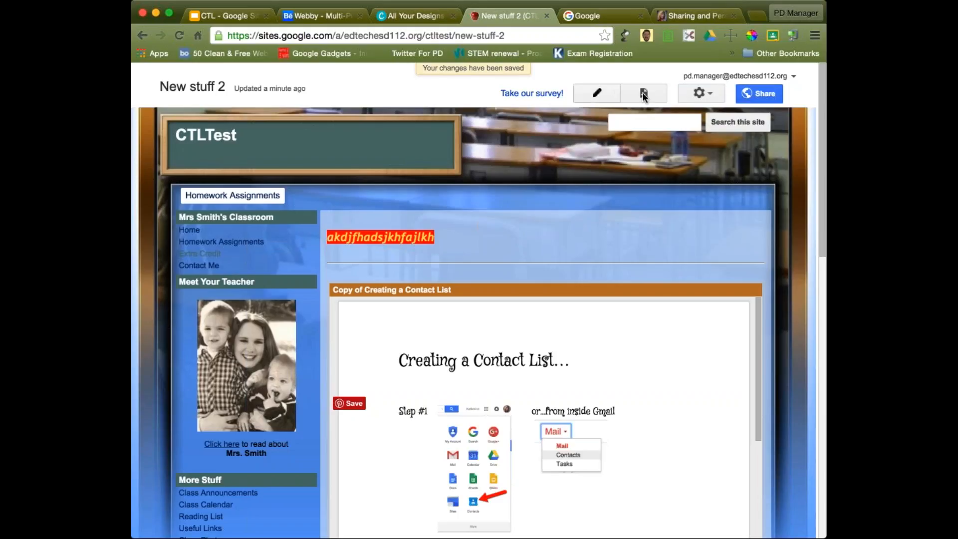
Add the New stuff 2 page to the horizontal navigation, nest it under Homework Assignments, and finish editing the site layout
click(704, 92)
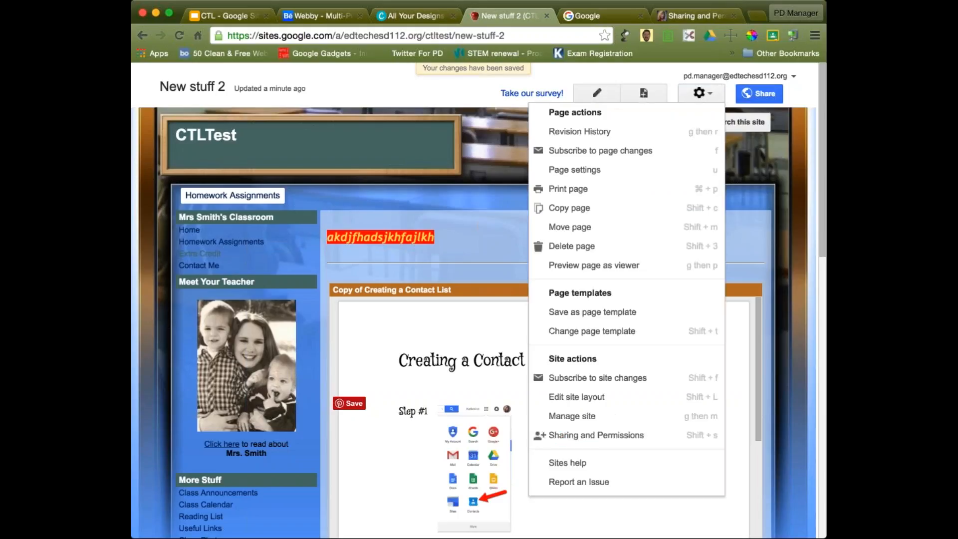
click(619, 397)
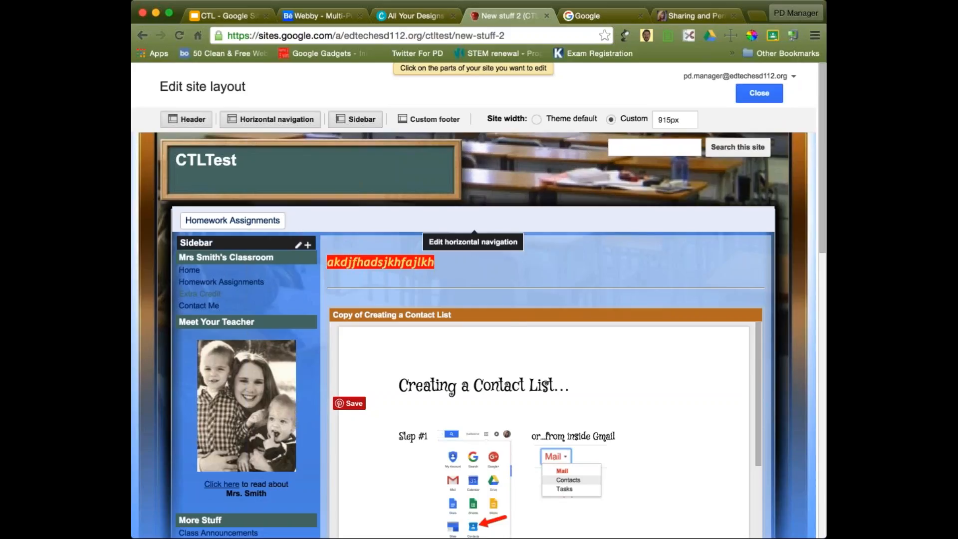
click(300, 220)
click(338, 311)
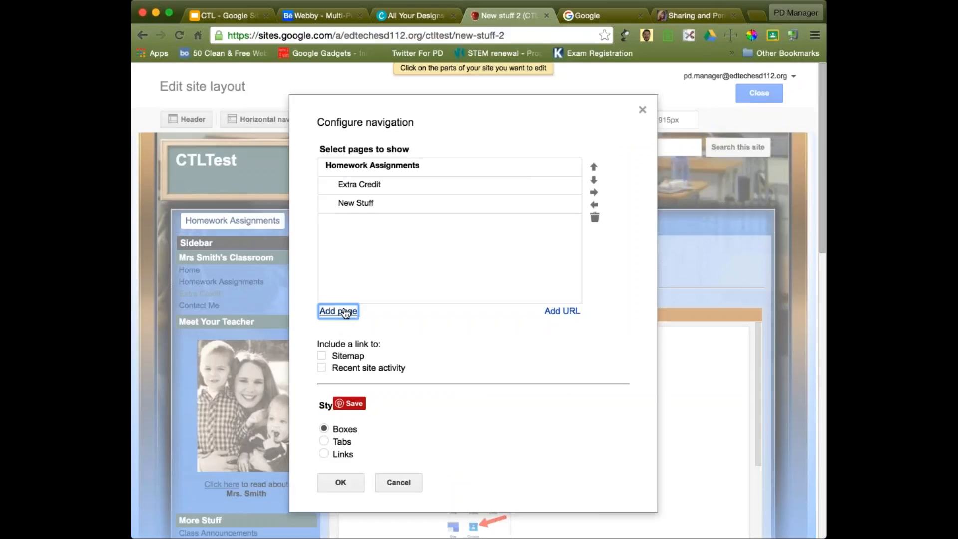
scroll(385, 397, down, 5)
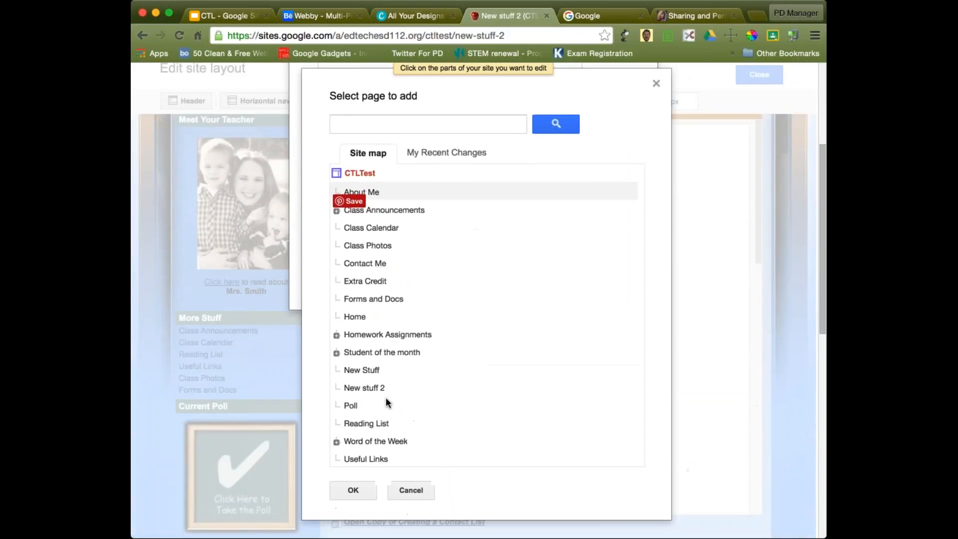
click(377, 379)
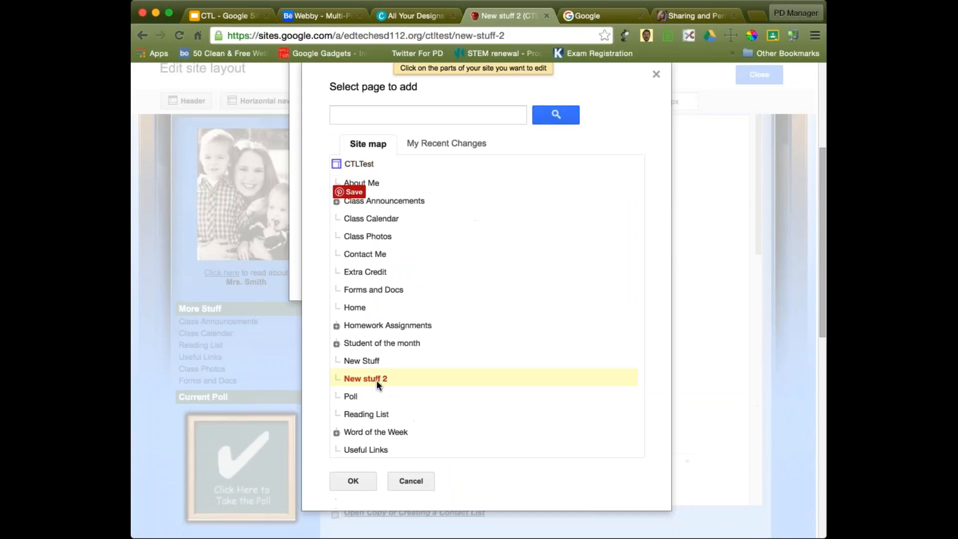
click(354, 481)
scroll(405, 167, up, 5)
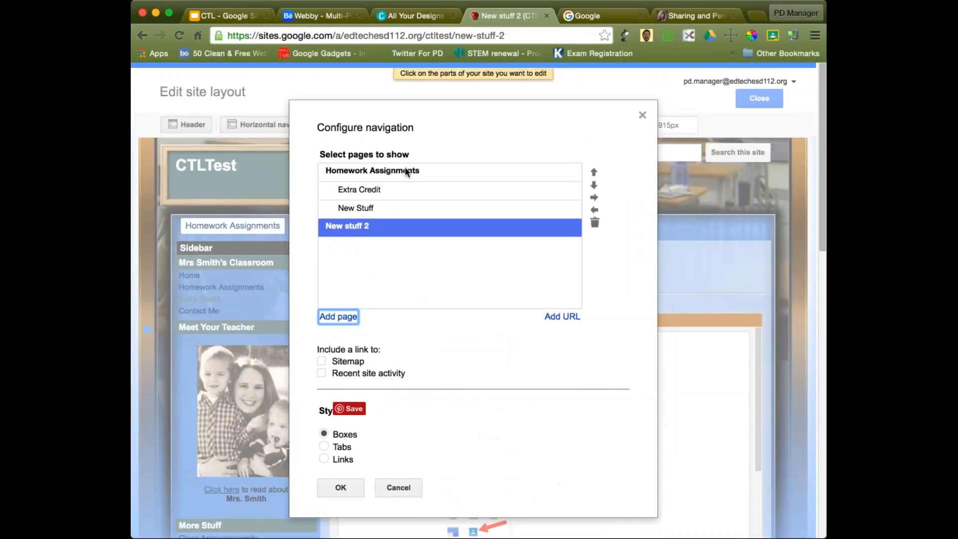
click(594, 195)
click(339, 482)
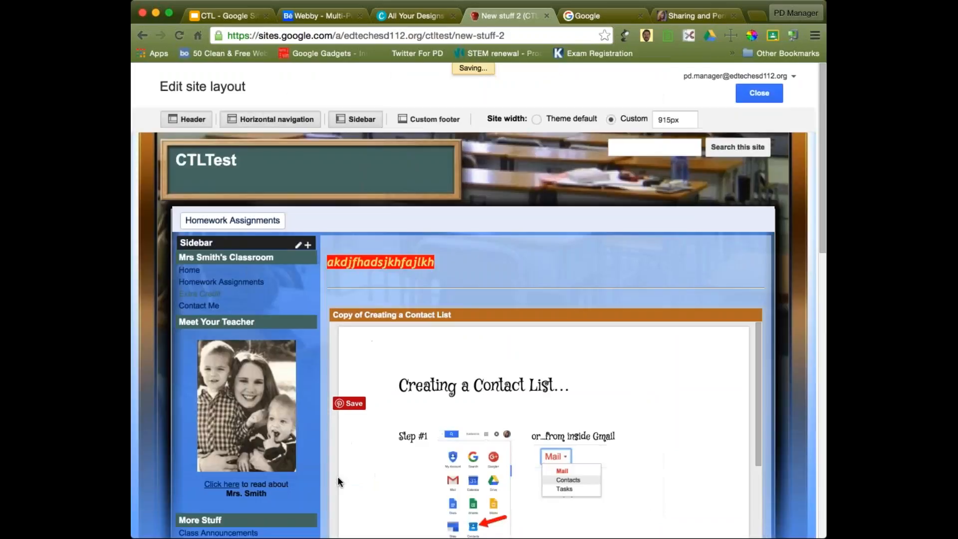
click(760, 94)
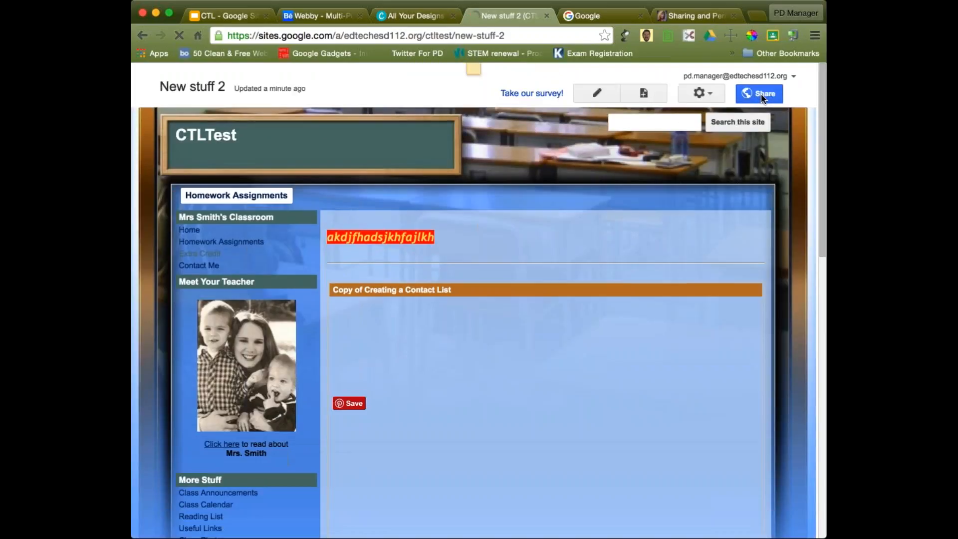
Check the Homework Assignments navigation menu by visiting New Stuff and New stuff 2 from it
mouse_move(256, 199)
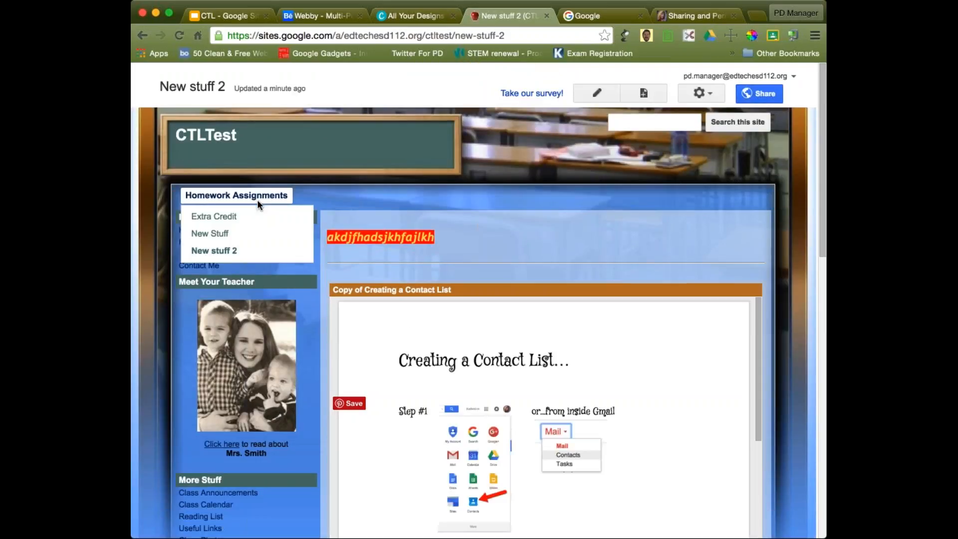
click(213, 236)
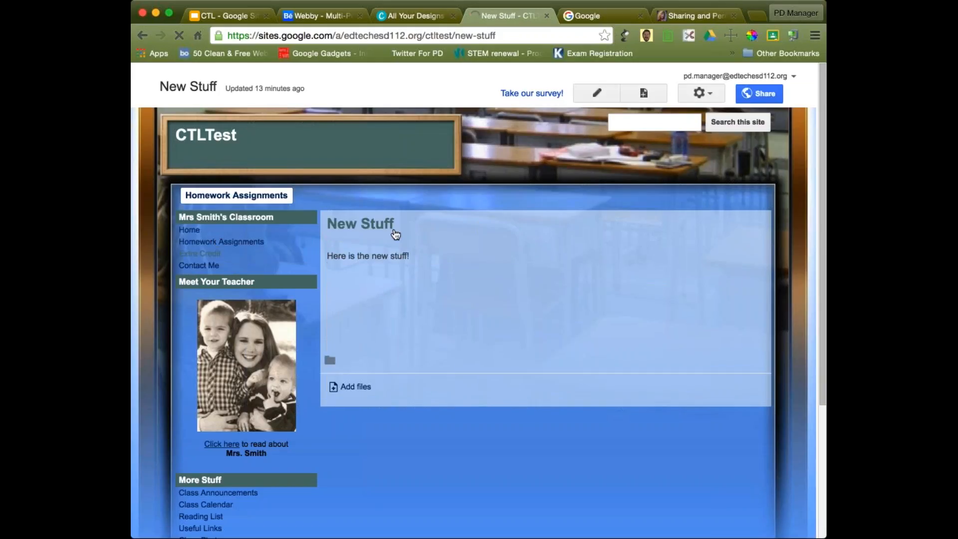
mouse_move(254, 186)
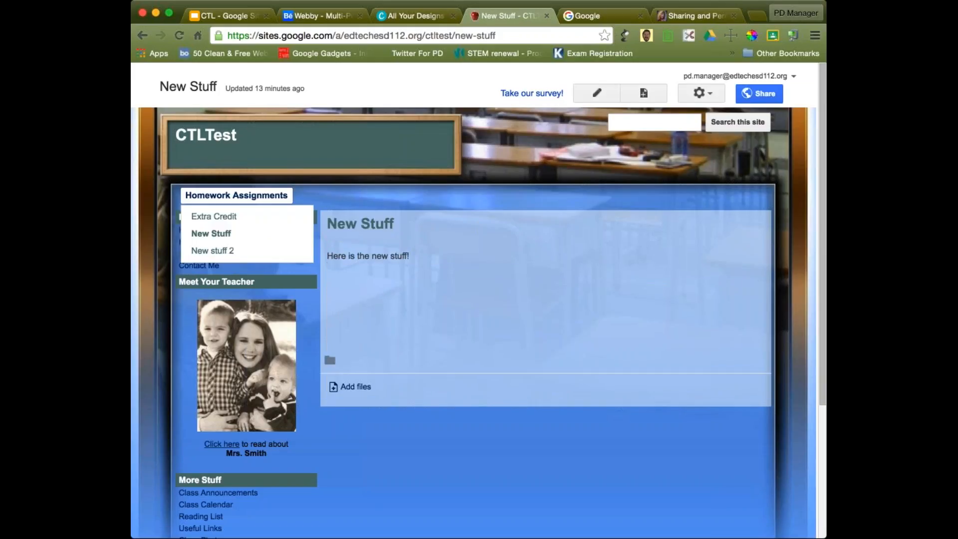
click(213, 251)
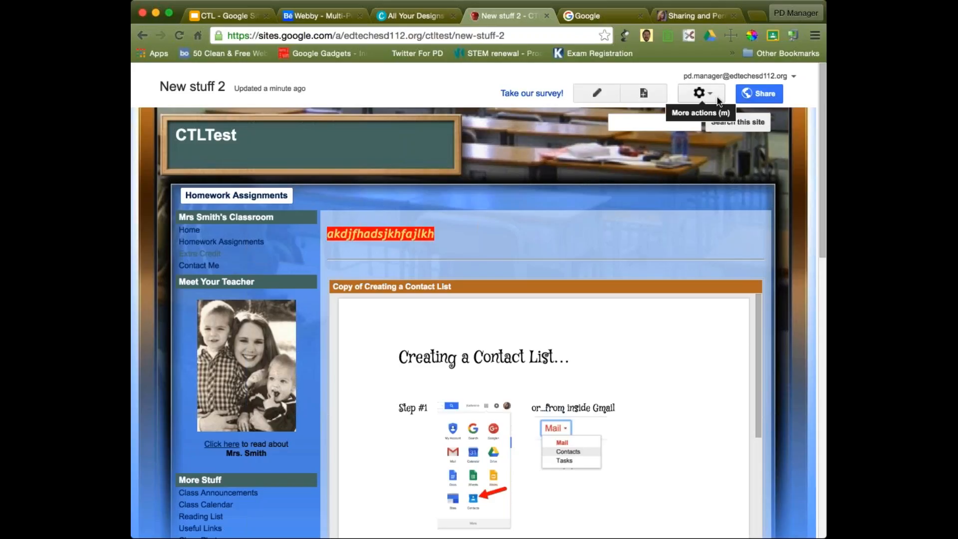
Try choosing Class Announcements as the parent location for a new page, and cancel without creating the page
click(644, 93)
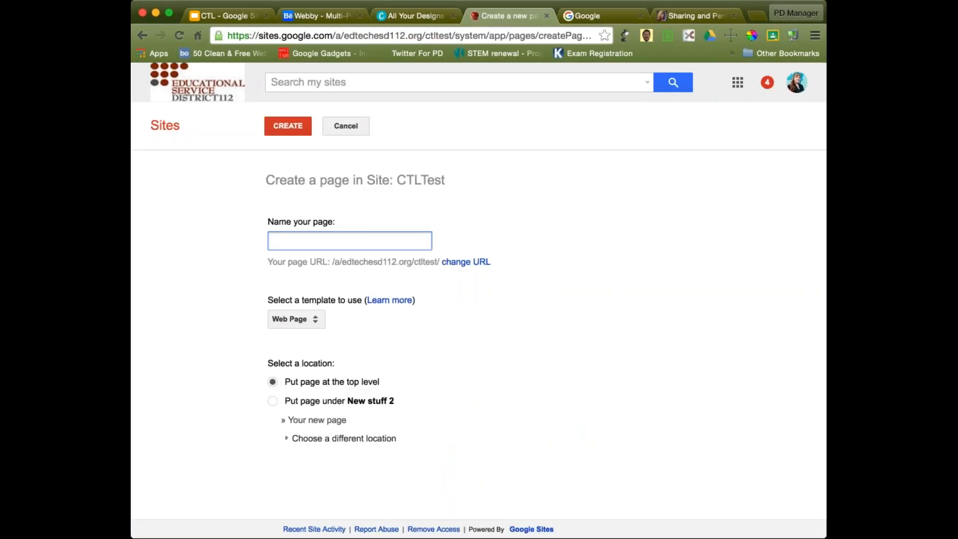
click(284, 437)
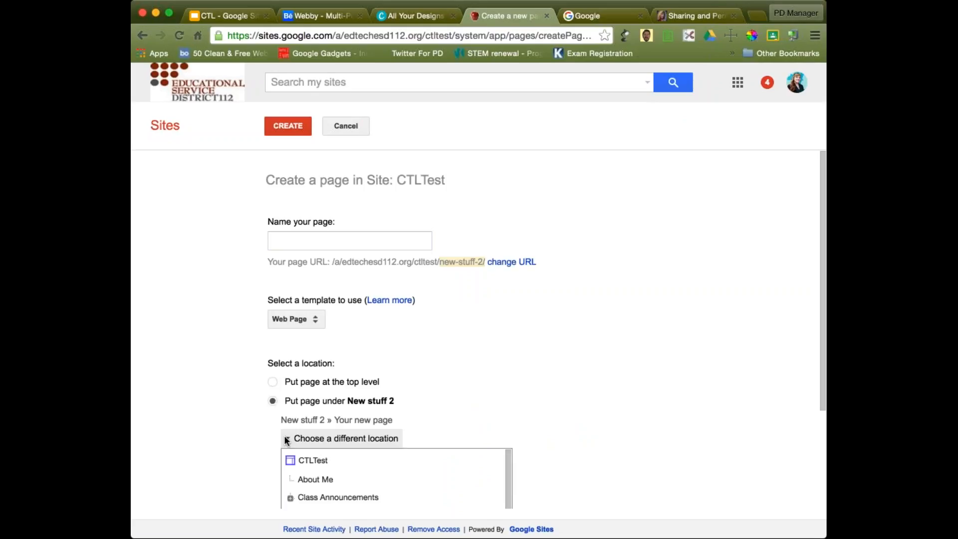
scroll(553, 451, down, 3)
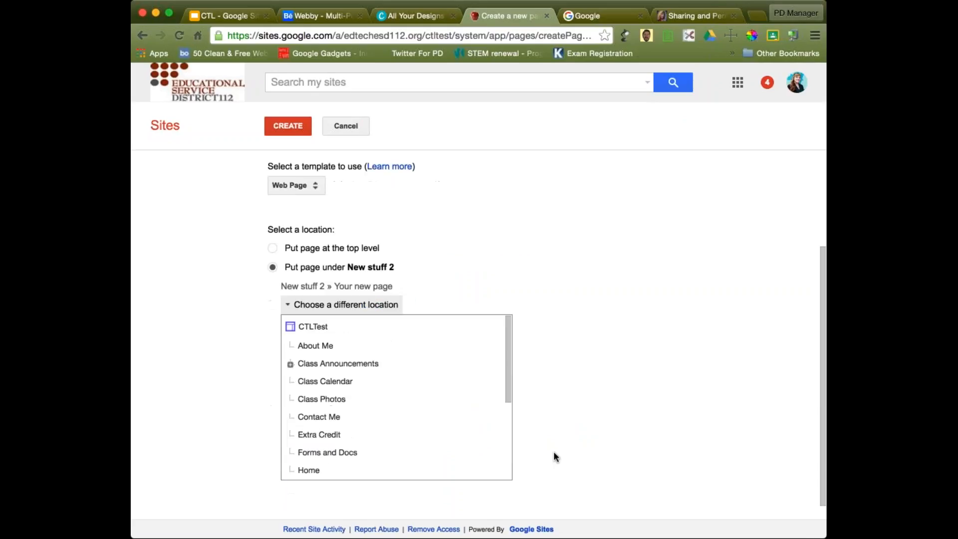
click(318, 367)
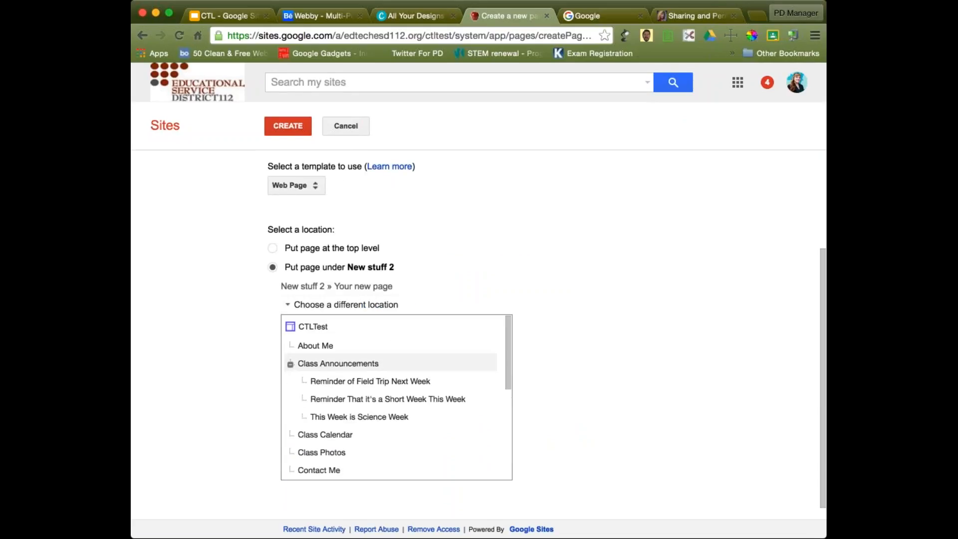
click(329, 366)
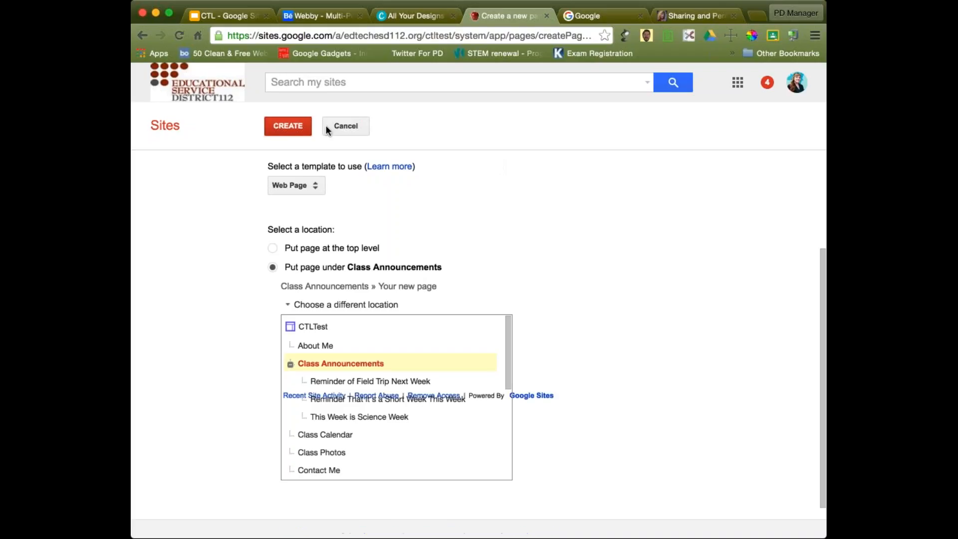
click(343, 126)
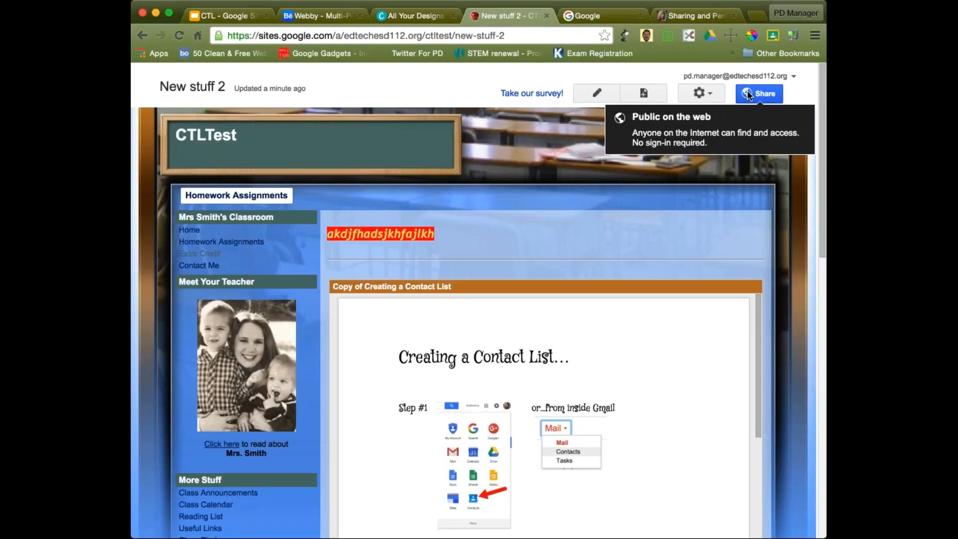
Preview the New stuff 2 page as a viewer, and return to the editable page to review its page actions
click(701, 93)
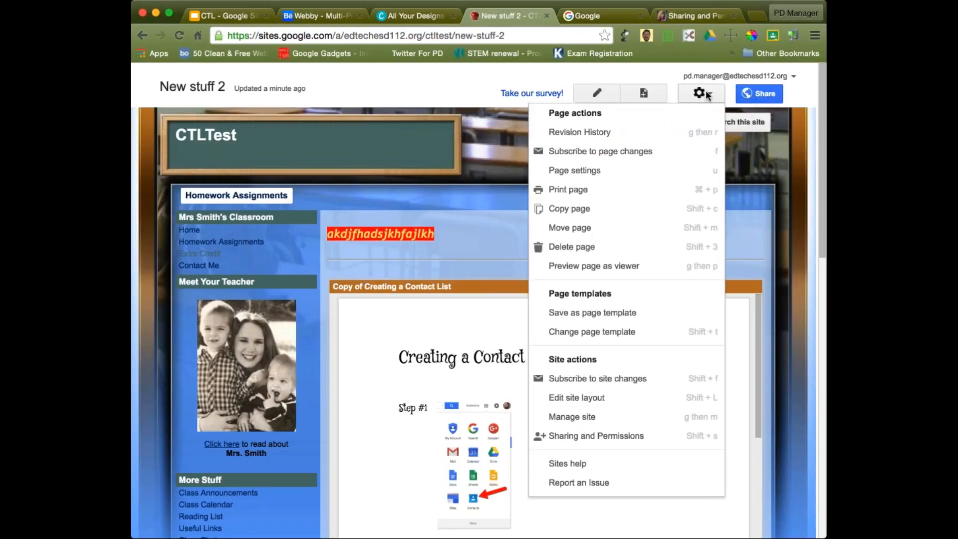
click(572, 266)
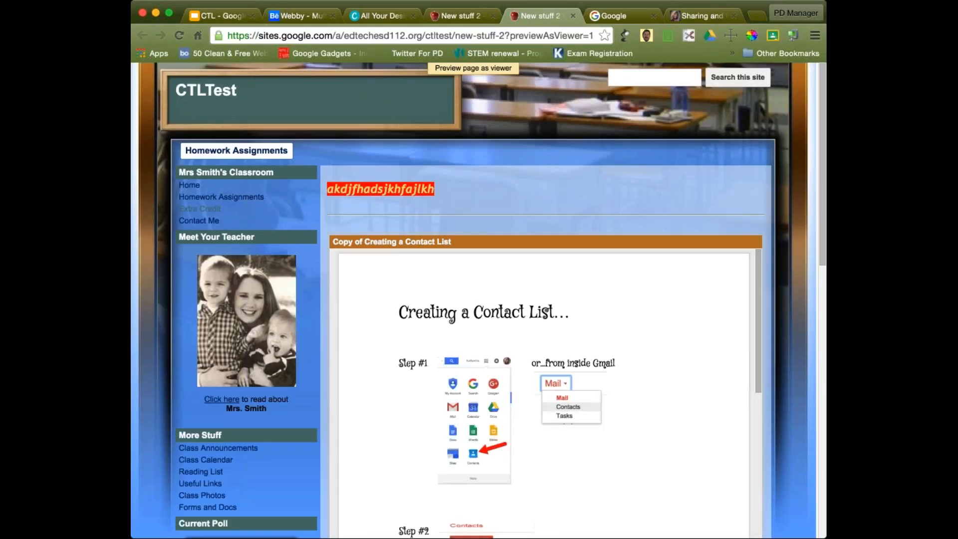
click(454, 15)
click(701, 94)
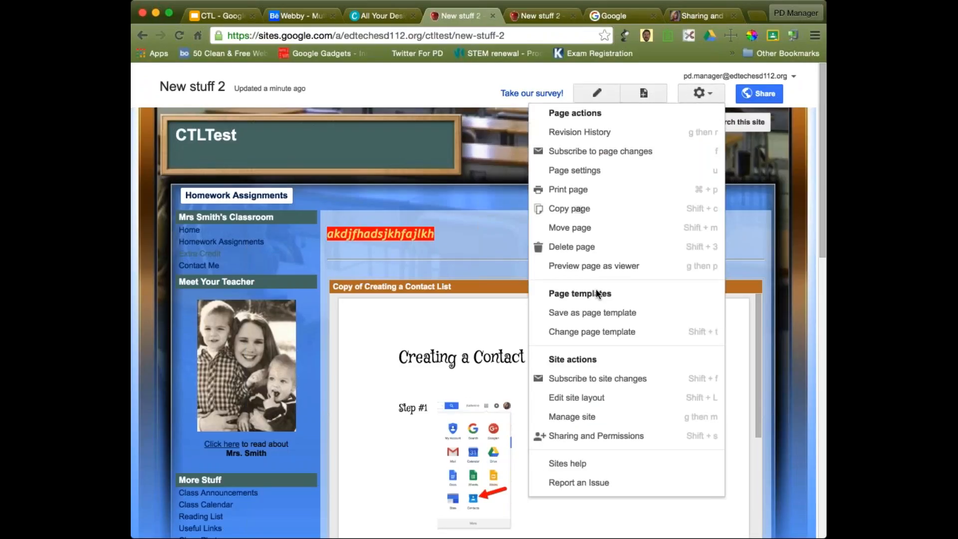
click(593, 266)
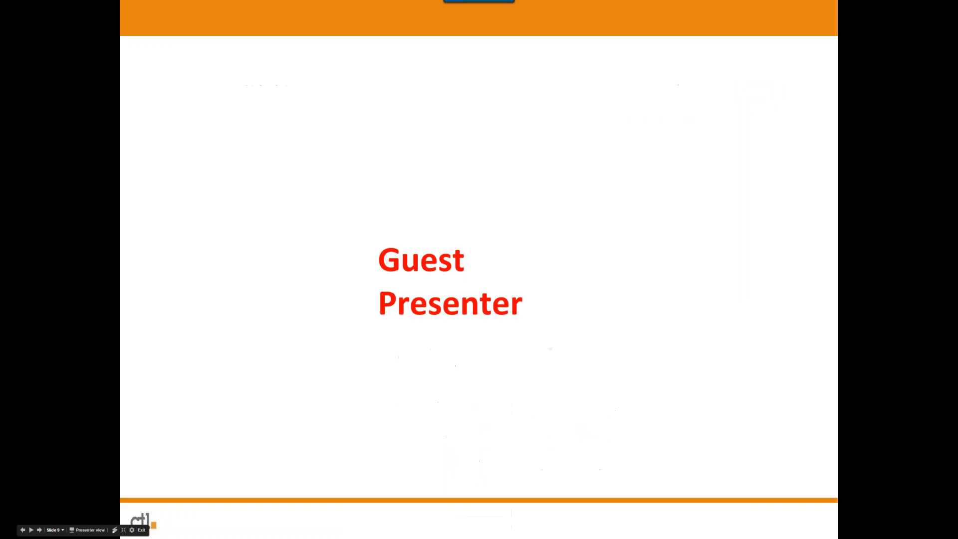
key(Right)
key(Right)
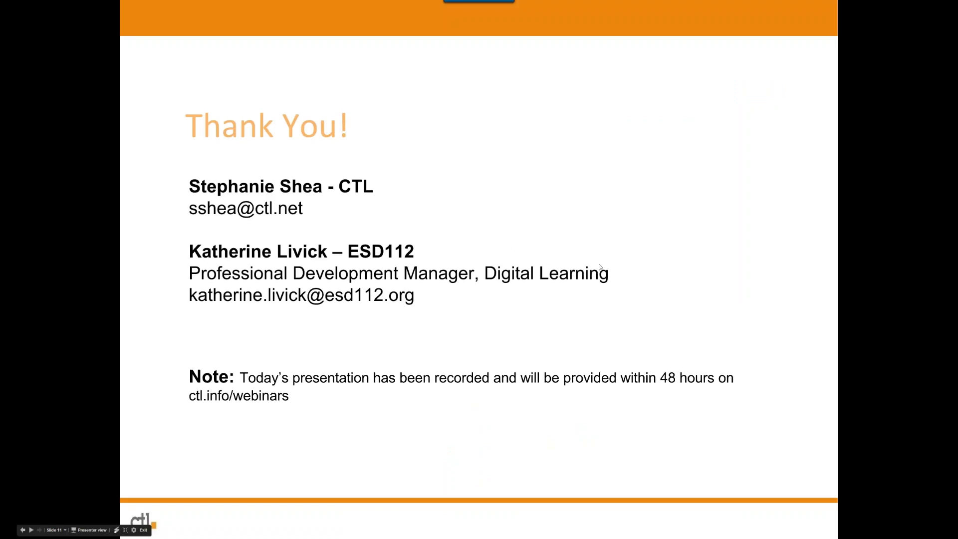
key(super)
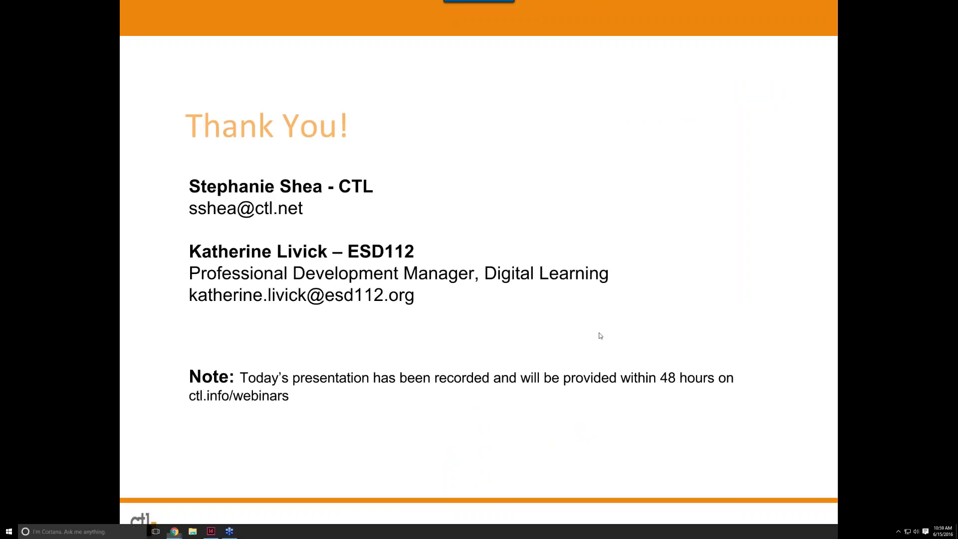